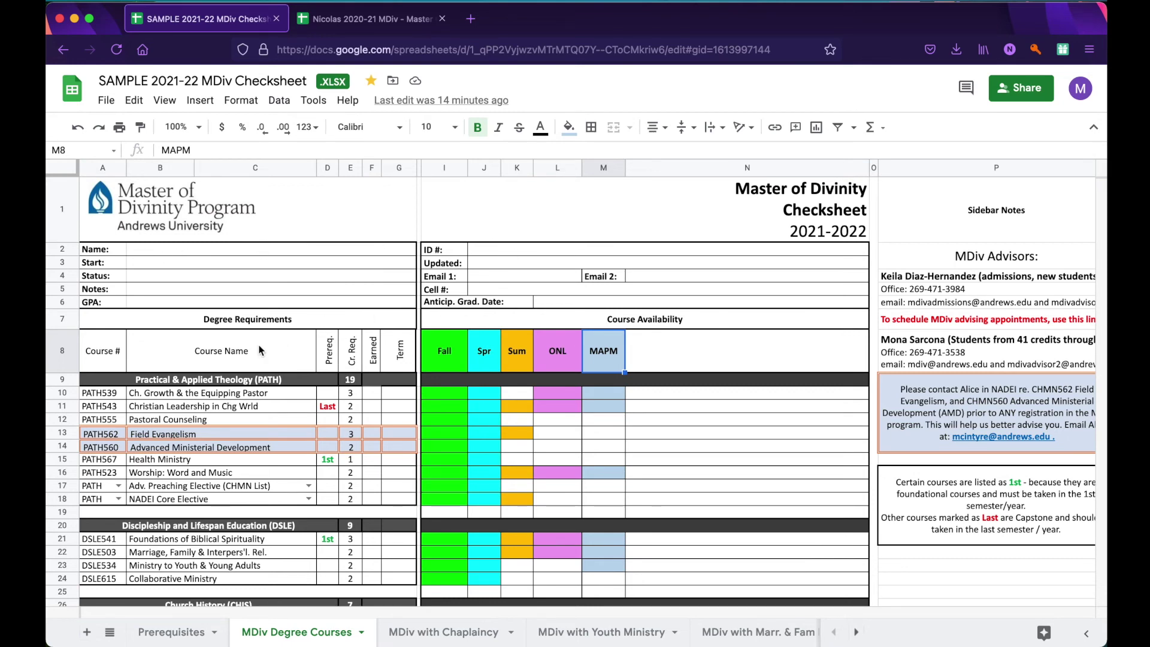
Look through row 17's advanced preaching elective choices without changing the value.
scroll(236, 361, down, 3)
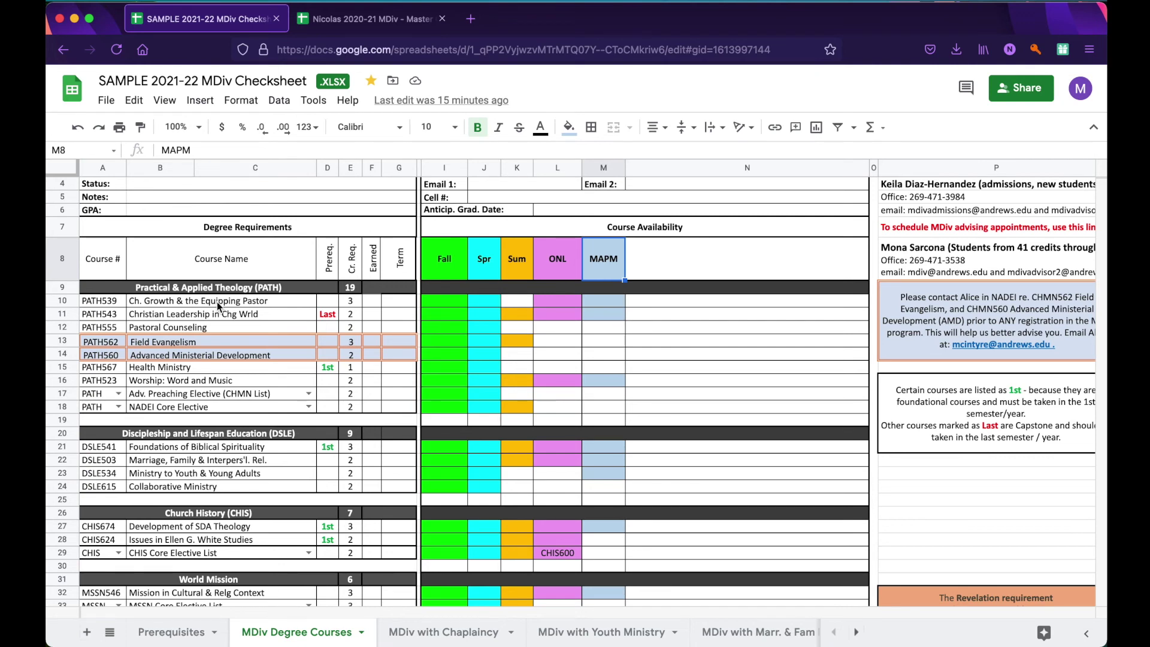
scroll(217, 301, down, 1)
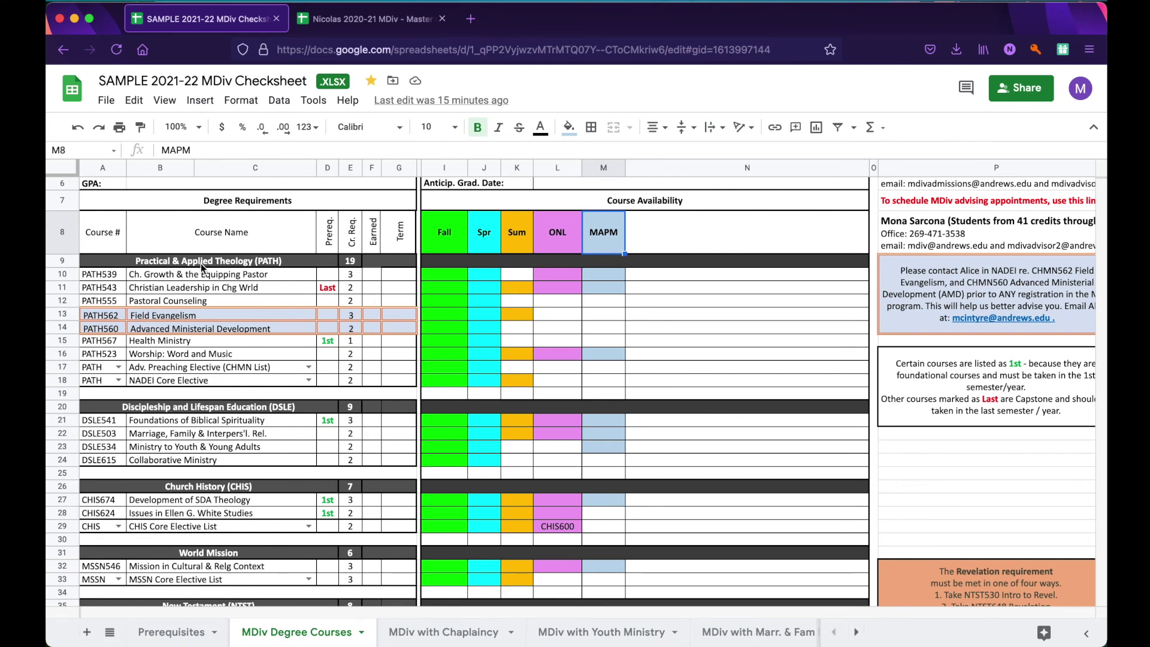
scroll(192, 301, down, 1)
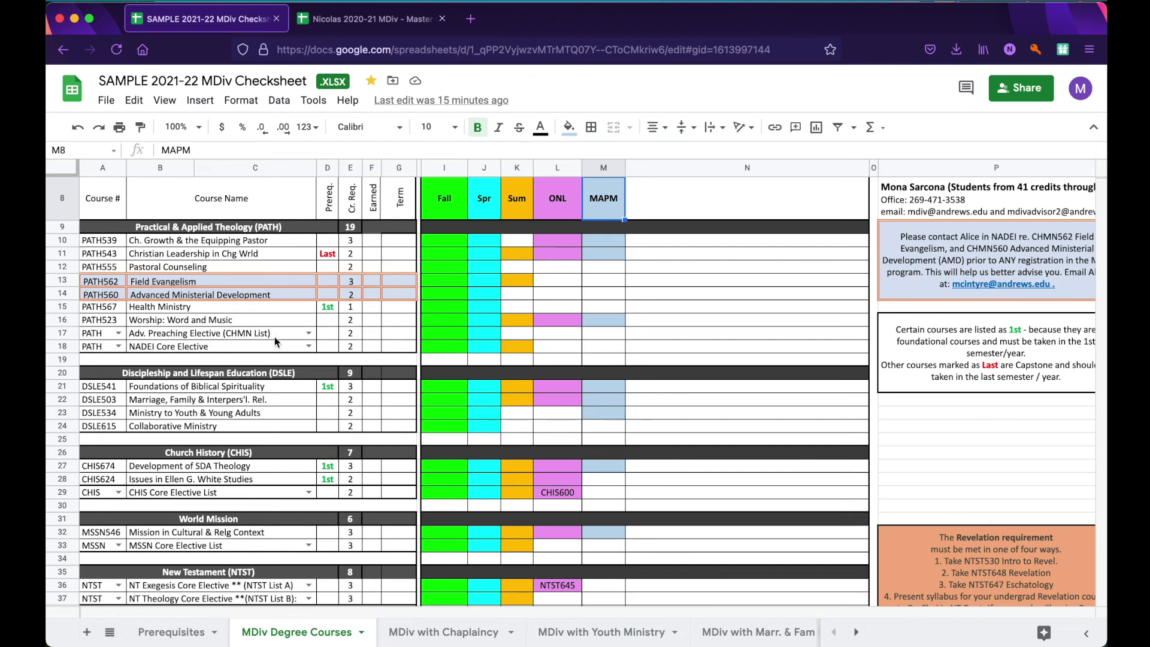
click(307, 333)
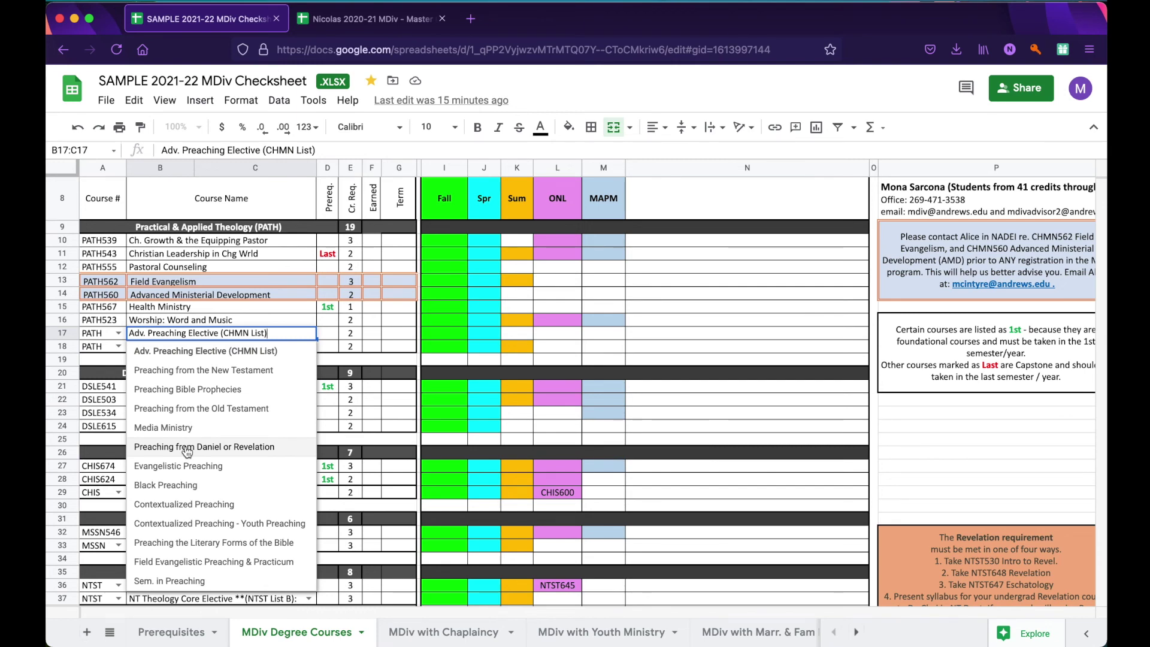
click(372, 336)
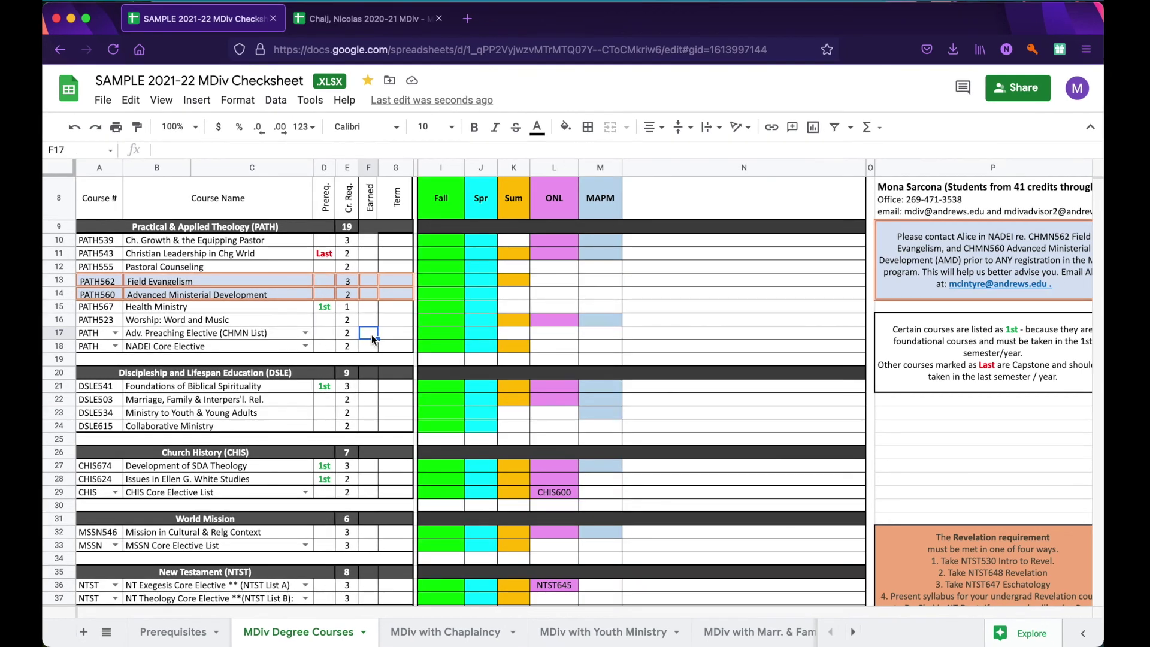
click(118, 334)
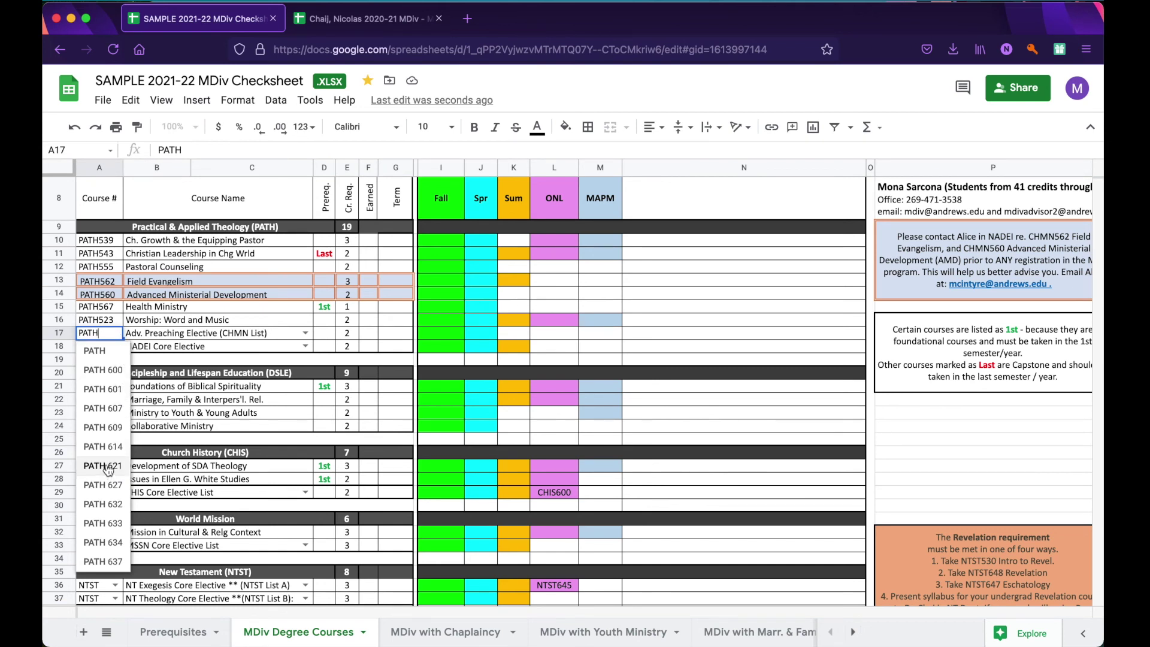
click(305, 332)
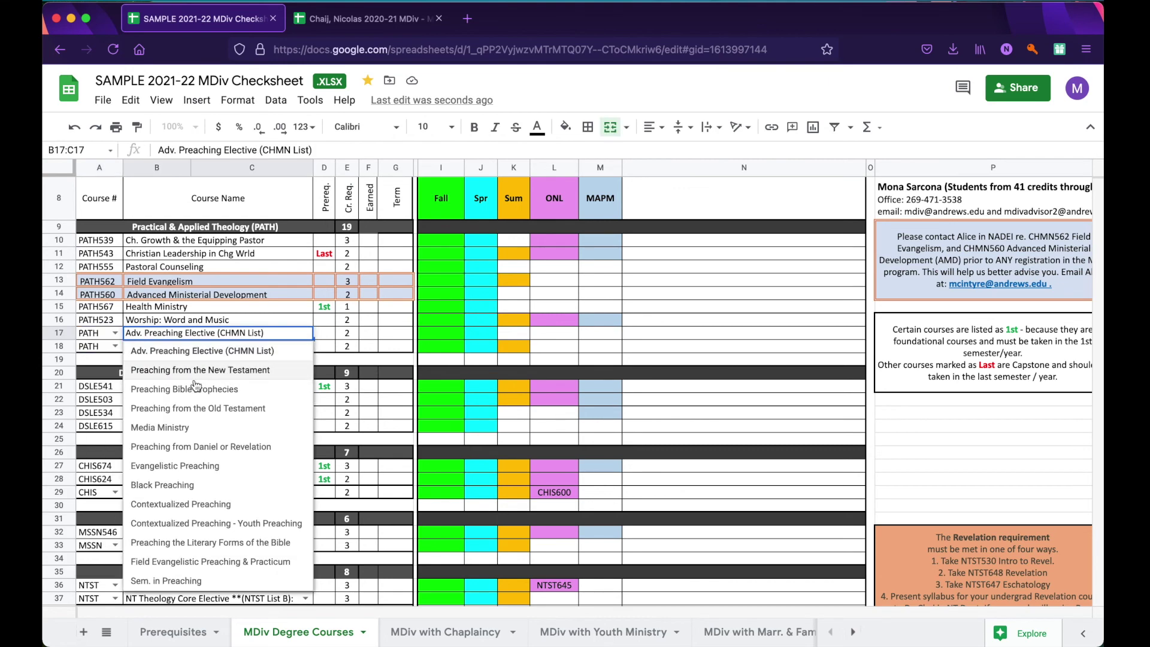
click(324, 334)
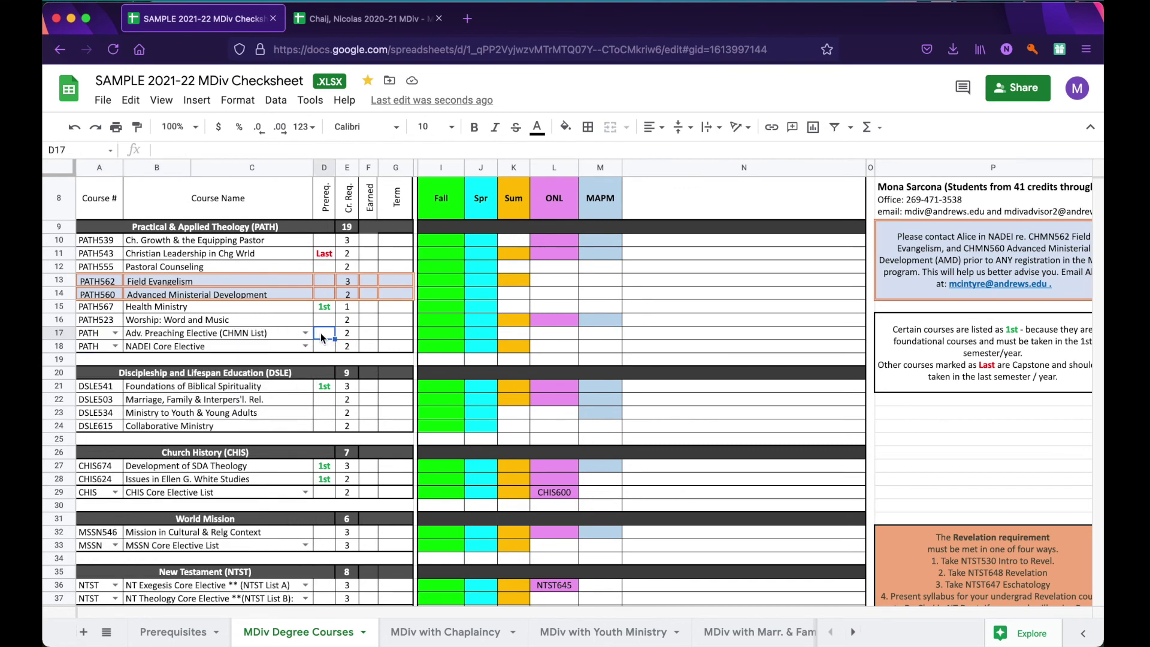
Check row 17's PATH course number options, keep PATH, and move to its Earned cell.
click(305, 333)
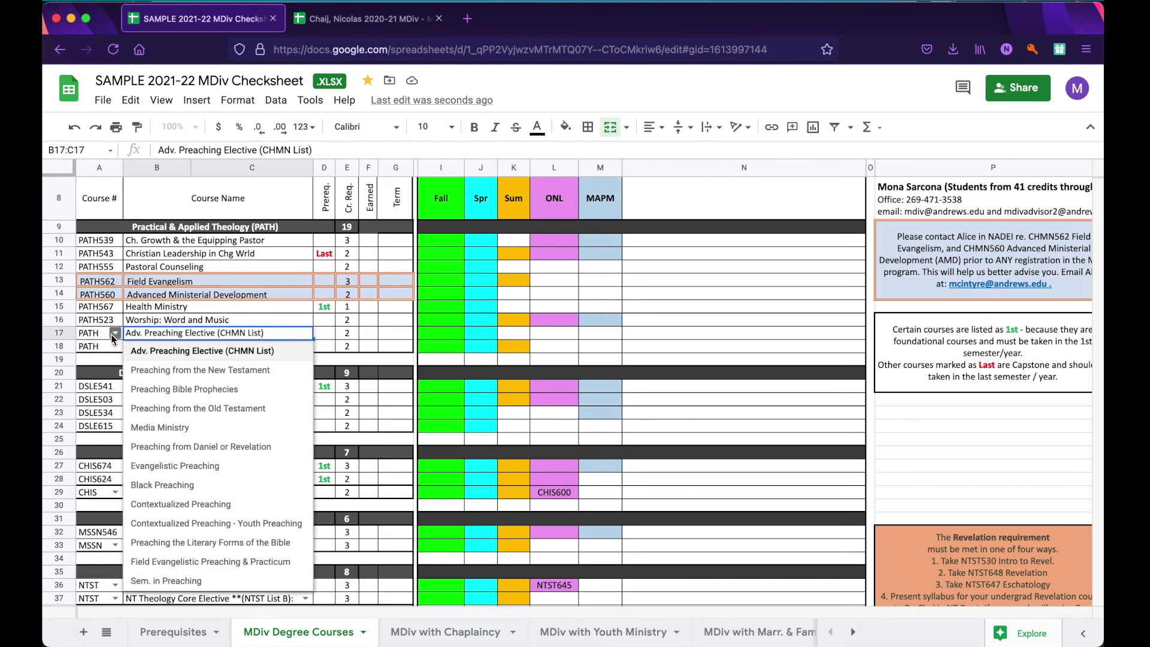
double_click(115, 334)
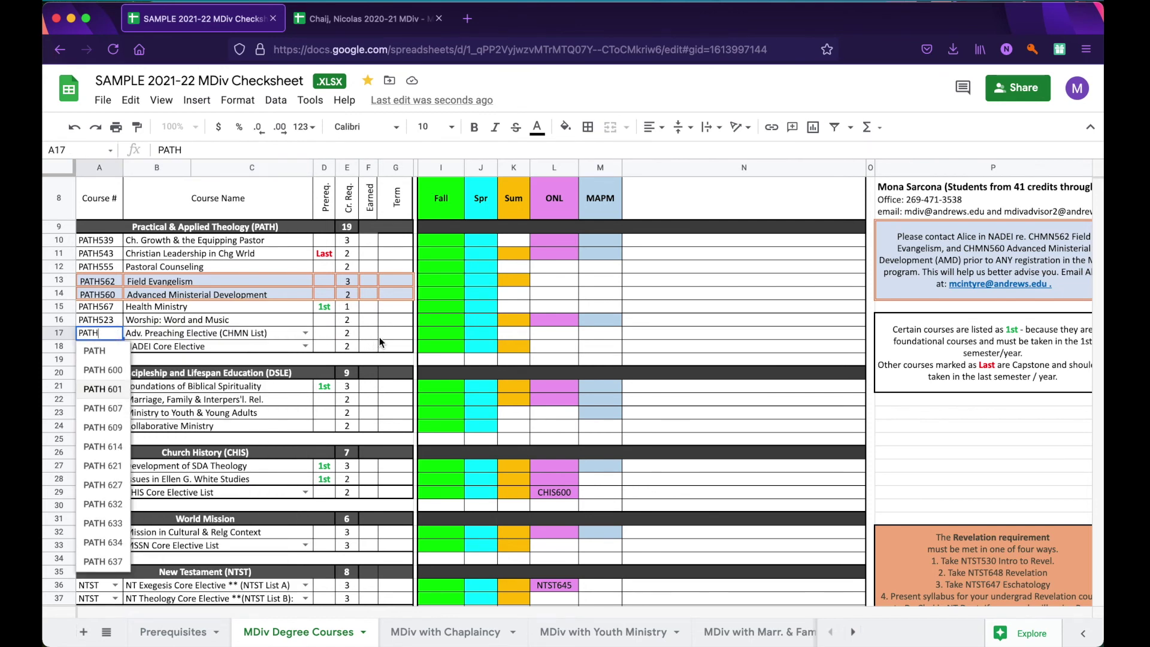
click(379, 337)
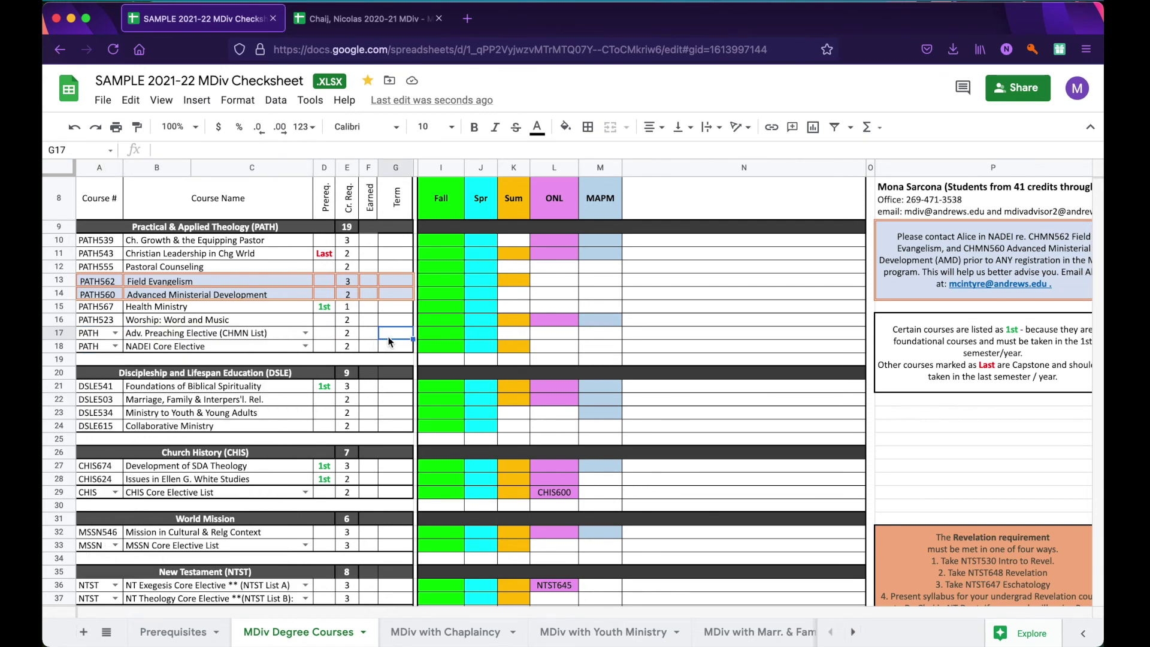
click(305, 333)
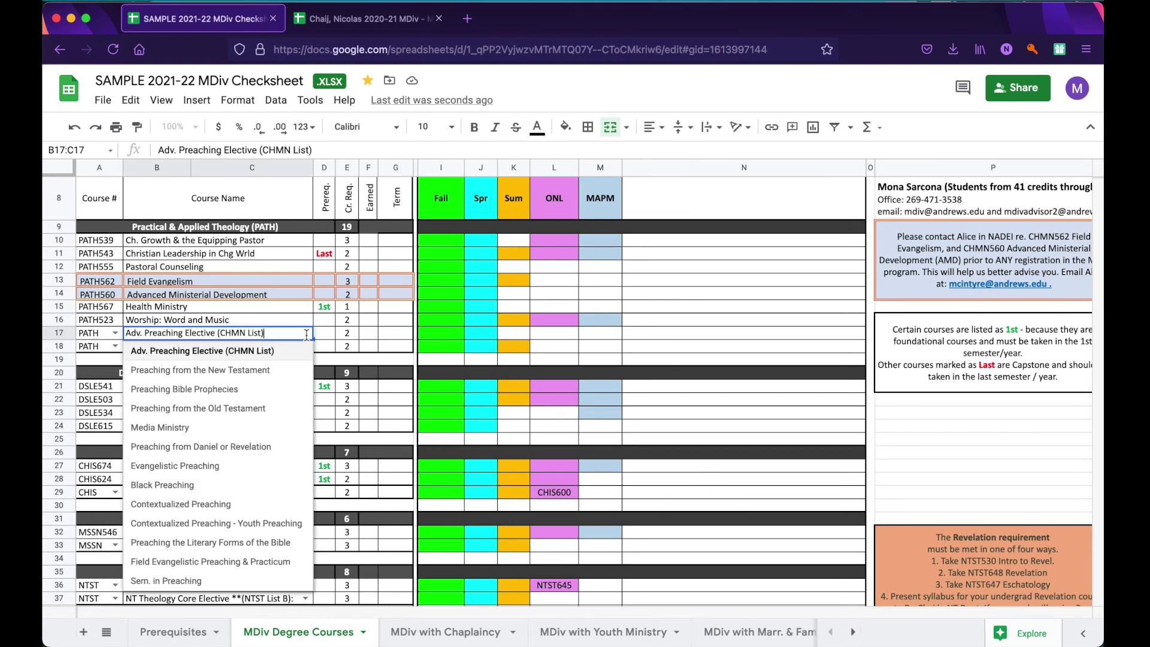
click(394, 337)
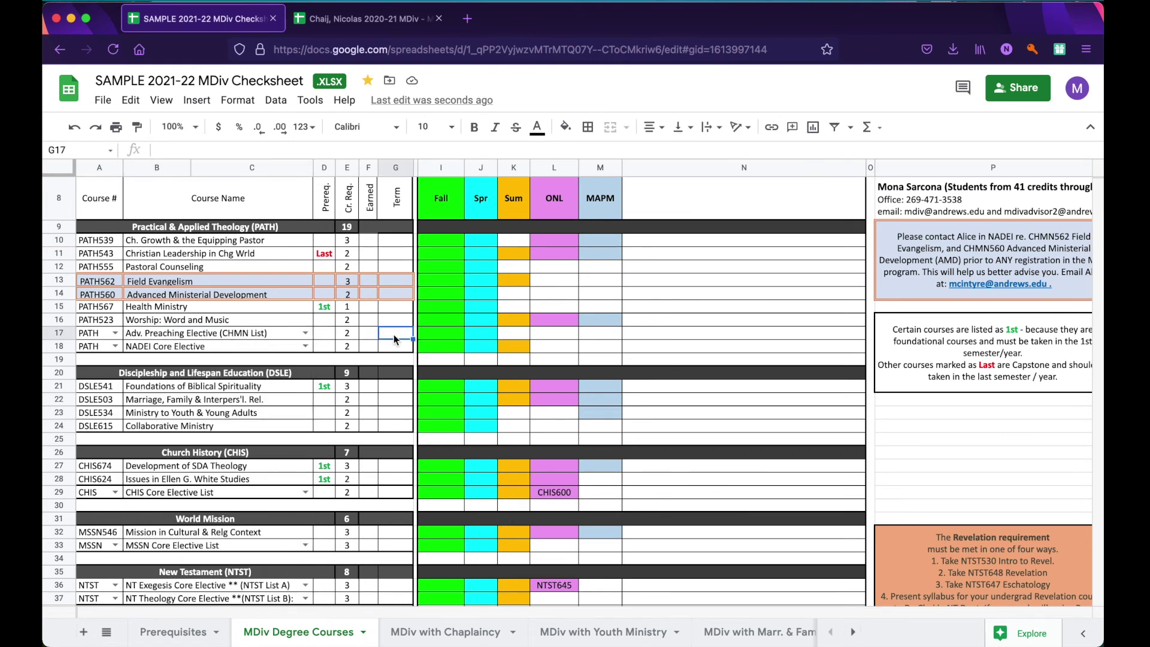
click(305, 333)
click(114, 333)
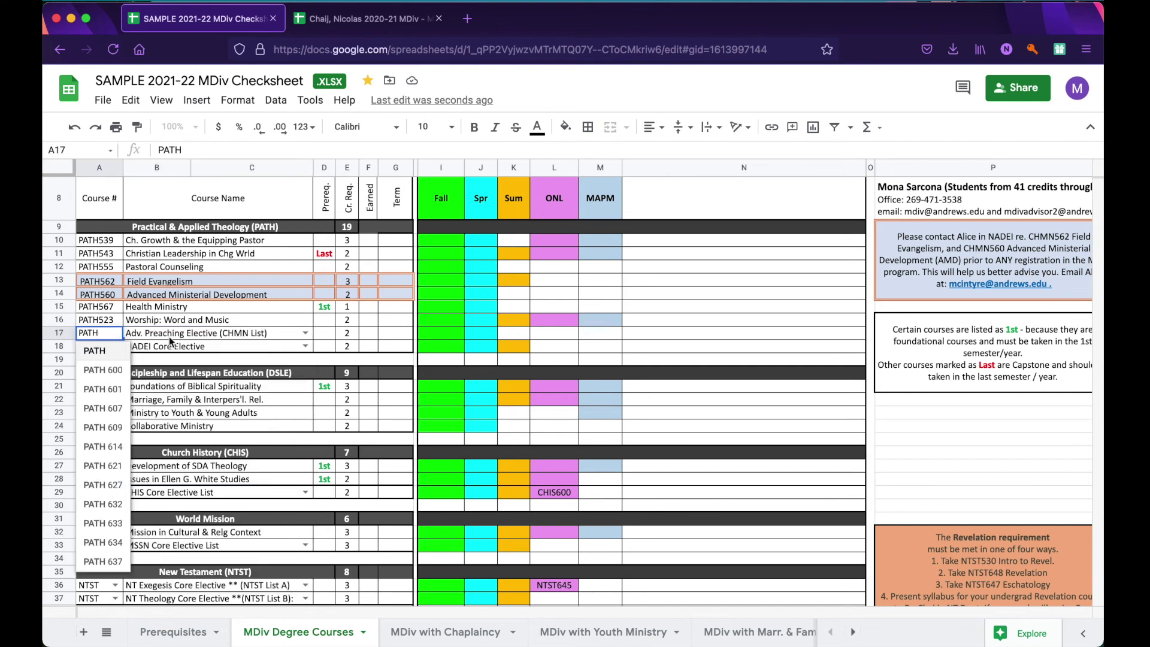
click(372, 336)
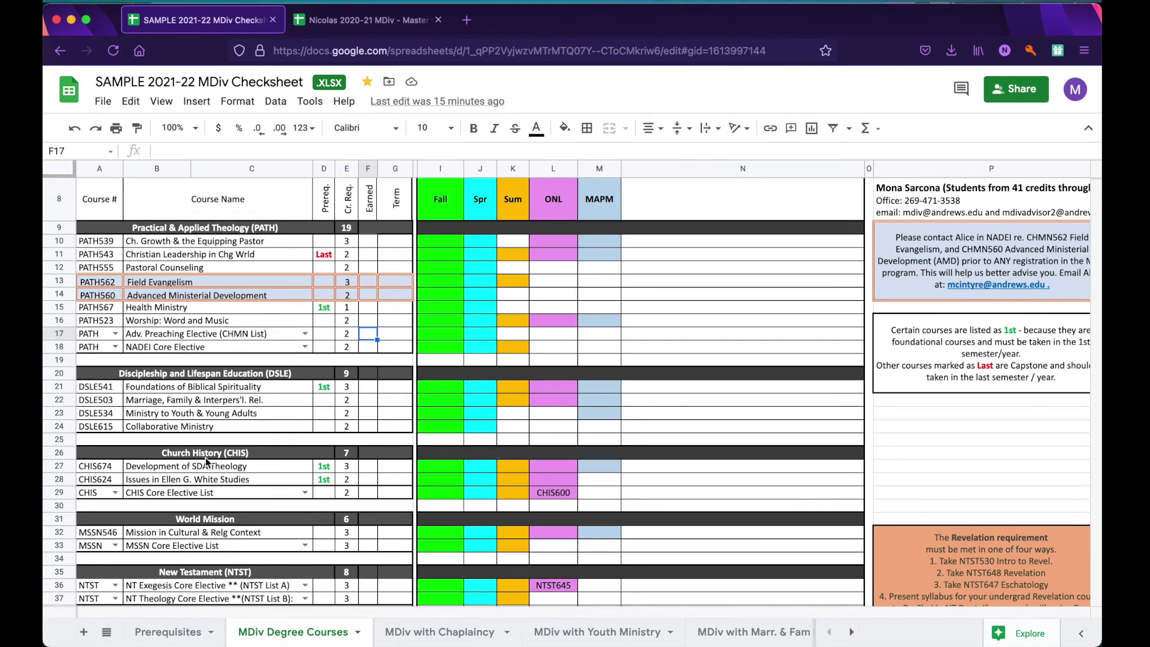
Review the Course Availability columns (Fall, Spr, Sum, ONL, MAPM) and Pastoral Counseling's summer availability.
scroll(202, 216, up, 2)
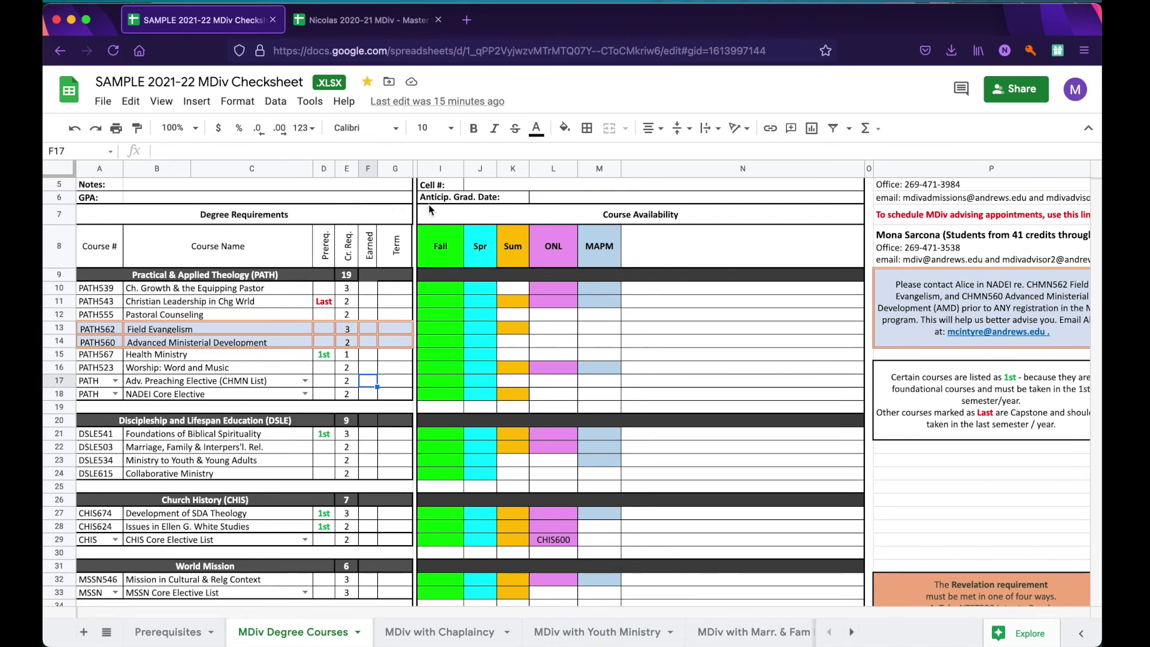
click(590, 222)
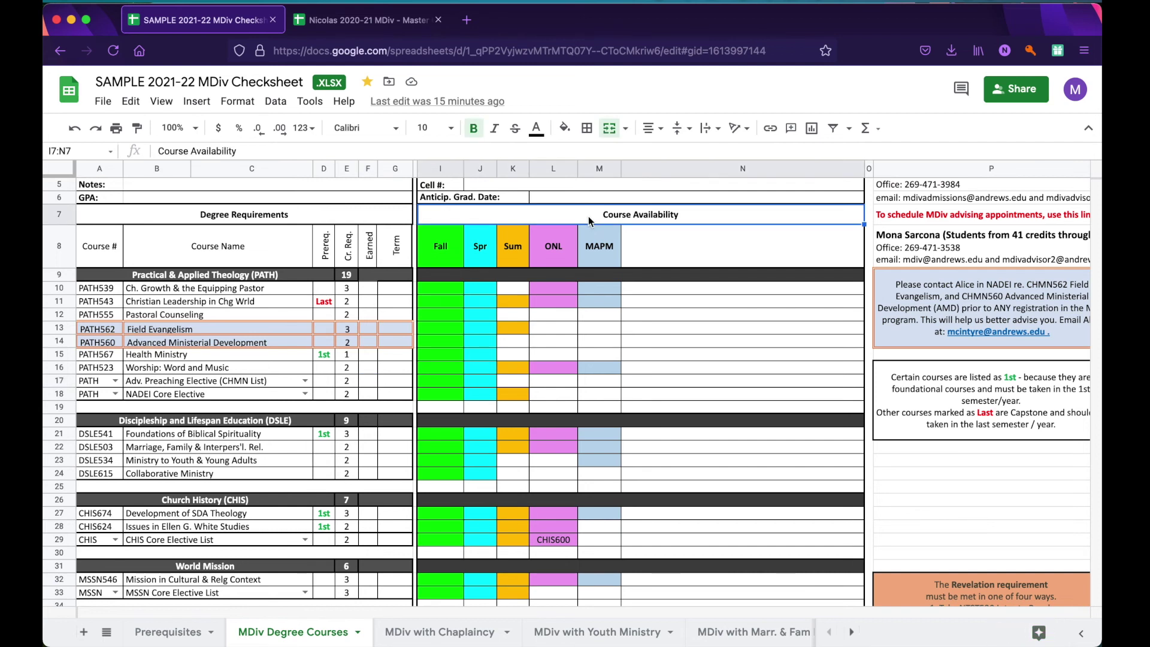
click(440, 262)
click(483, 260)
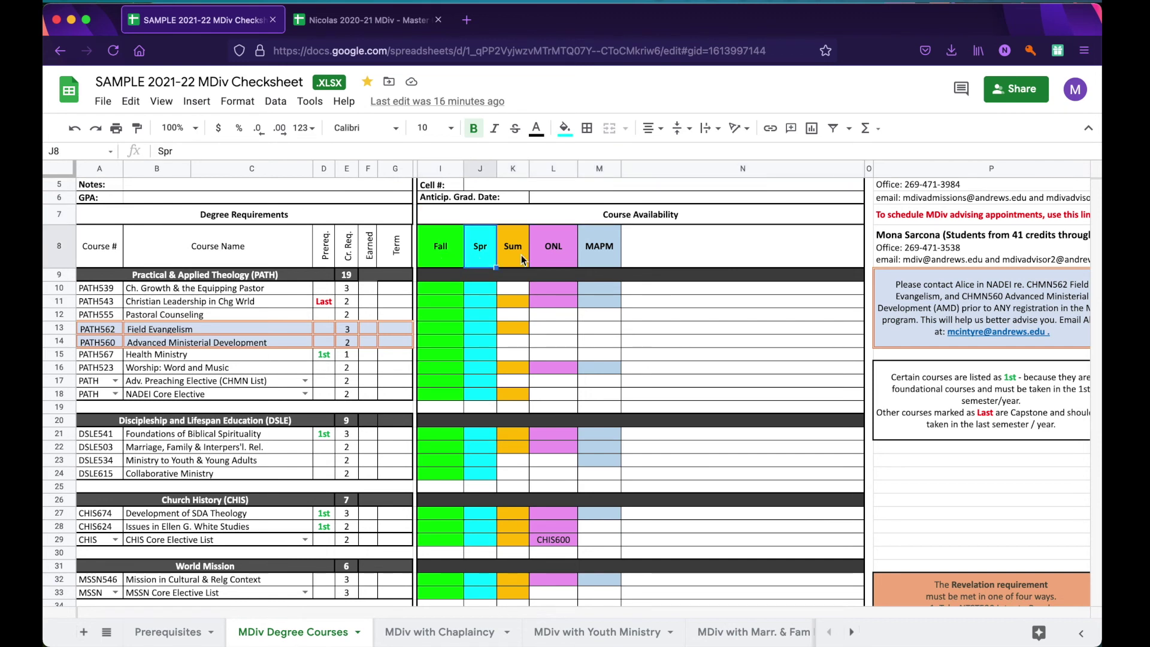
click(519, 258)
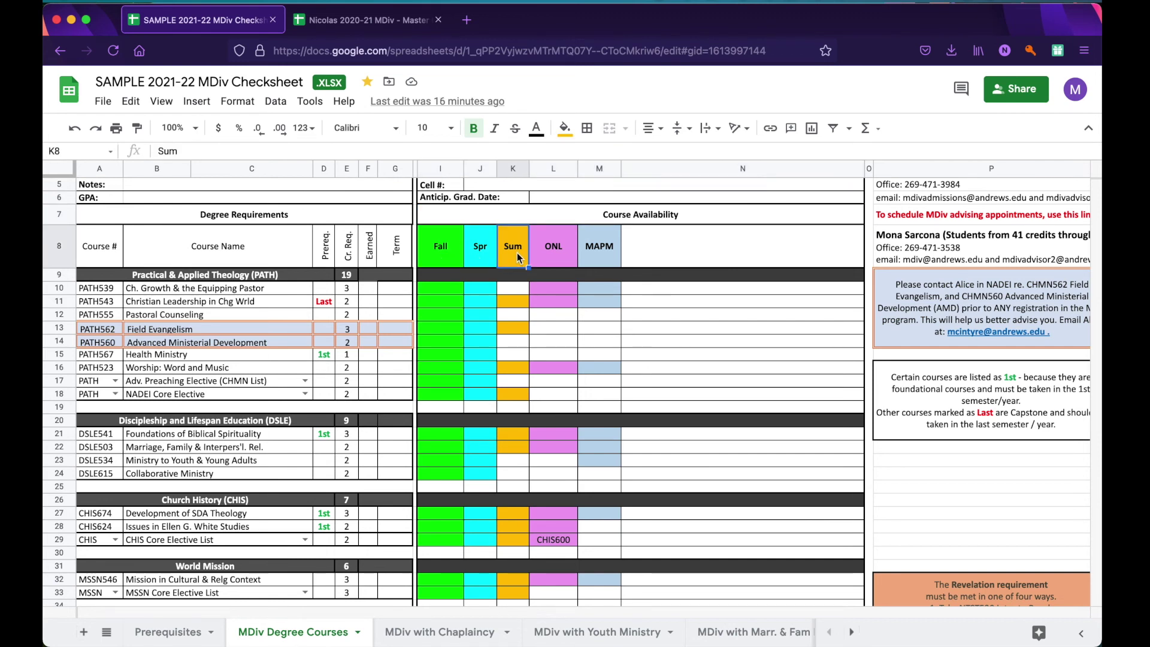
click(549, 261)
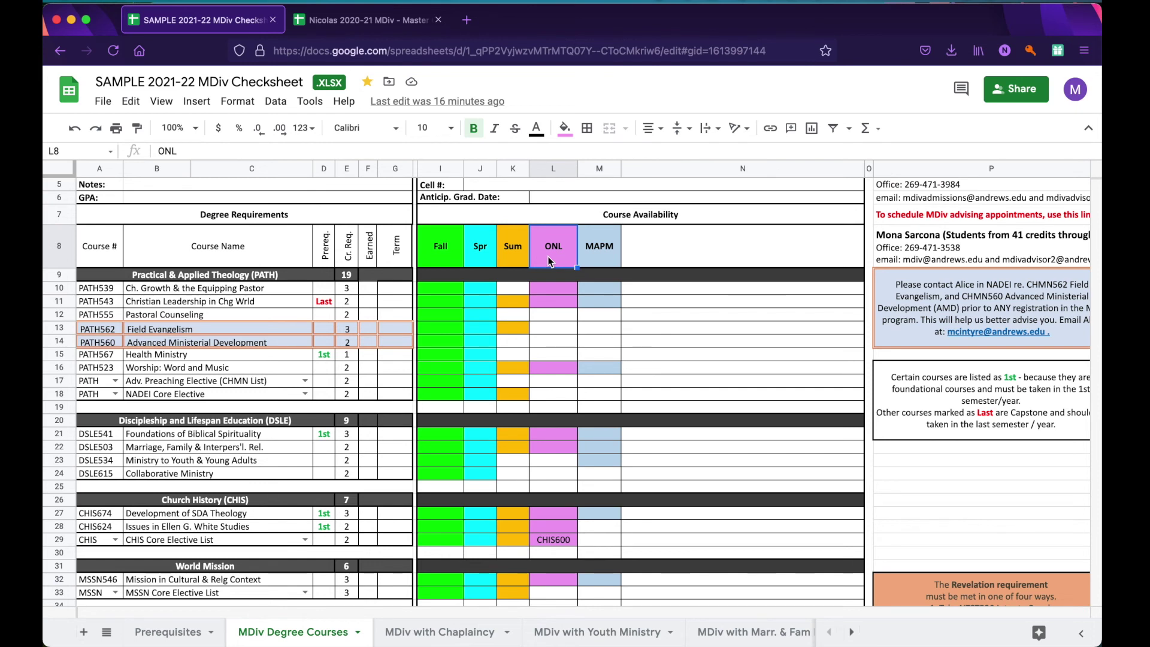
click(604, 256)
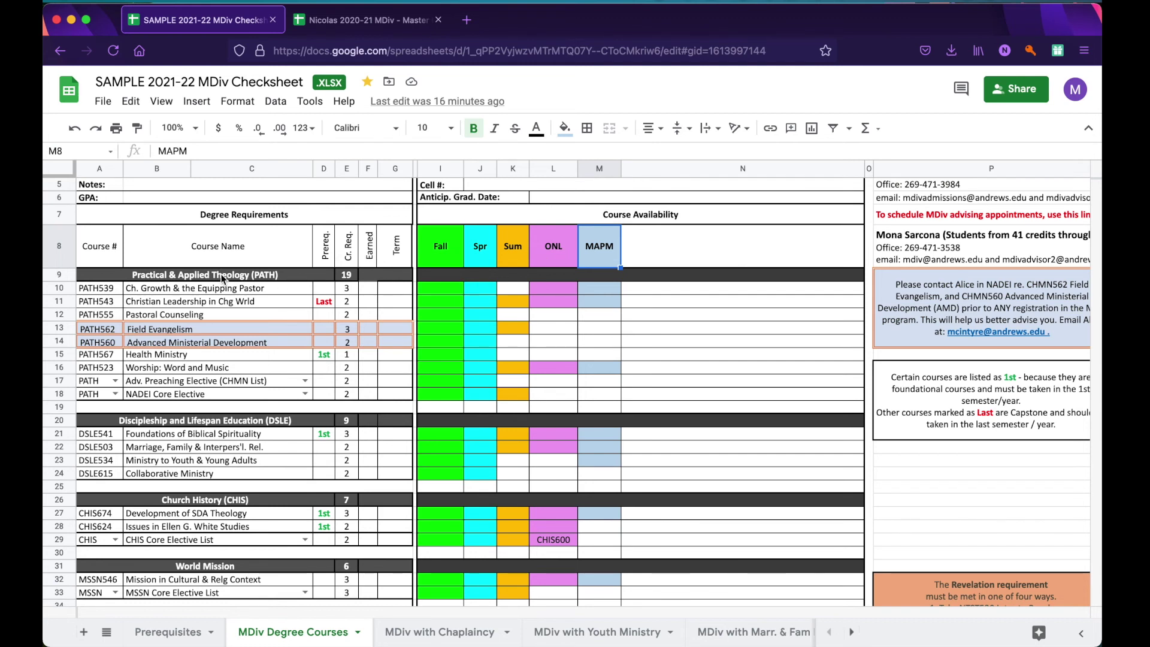
click(199, 318)
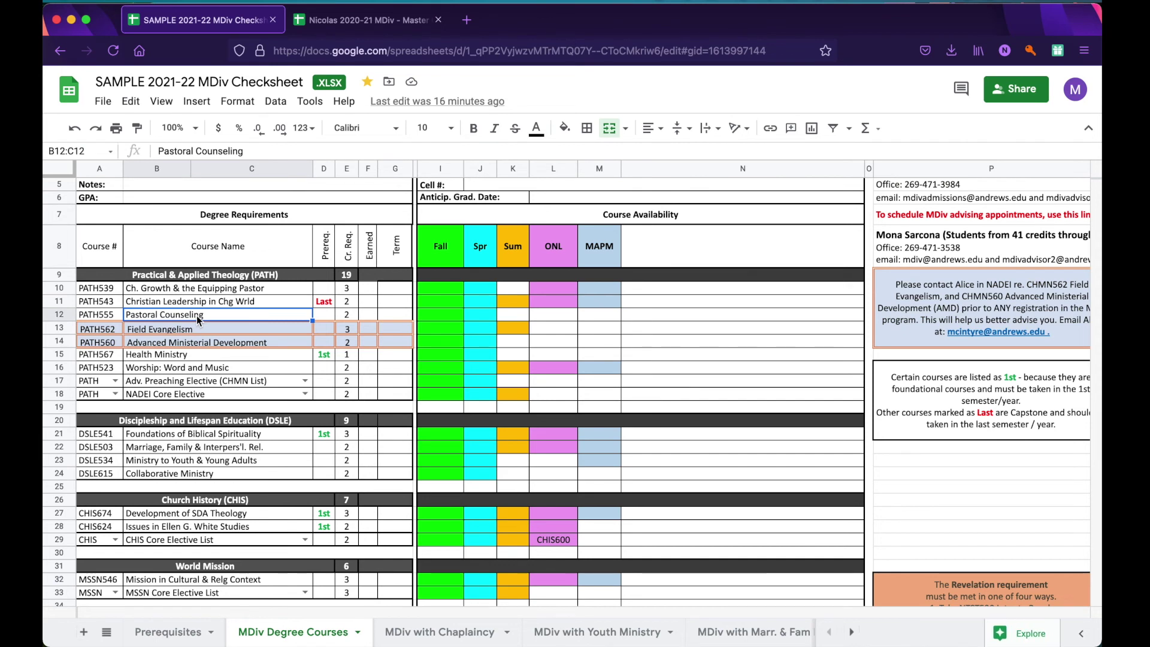
click(513, 315)
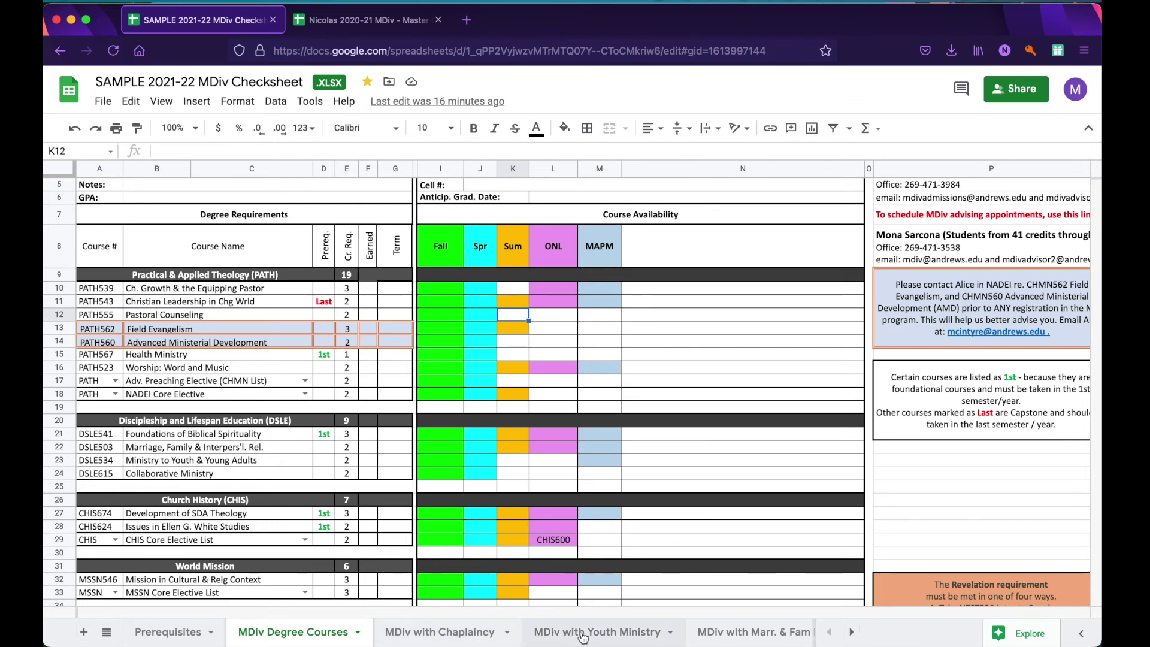
Flip through the Prerequisites, MDiv with Chaplaincy, MDiv with Youth Ministry and MDiv-MSW Dual sheets.
click(148, 640)
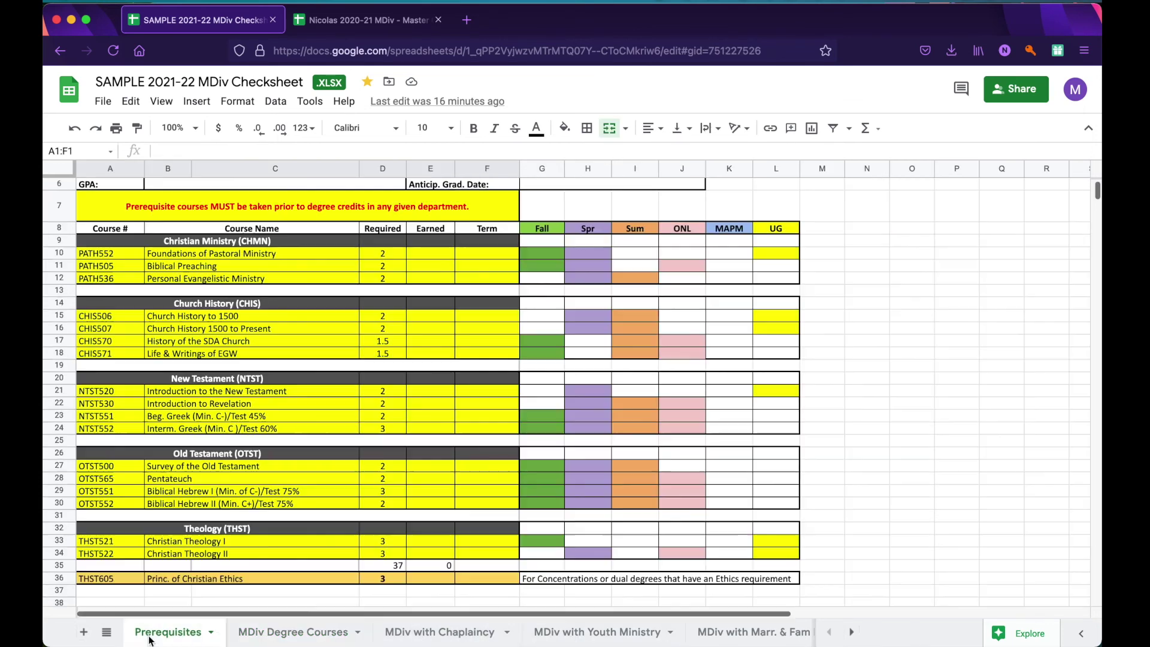
click(279, 636)
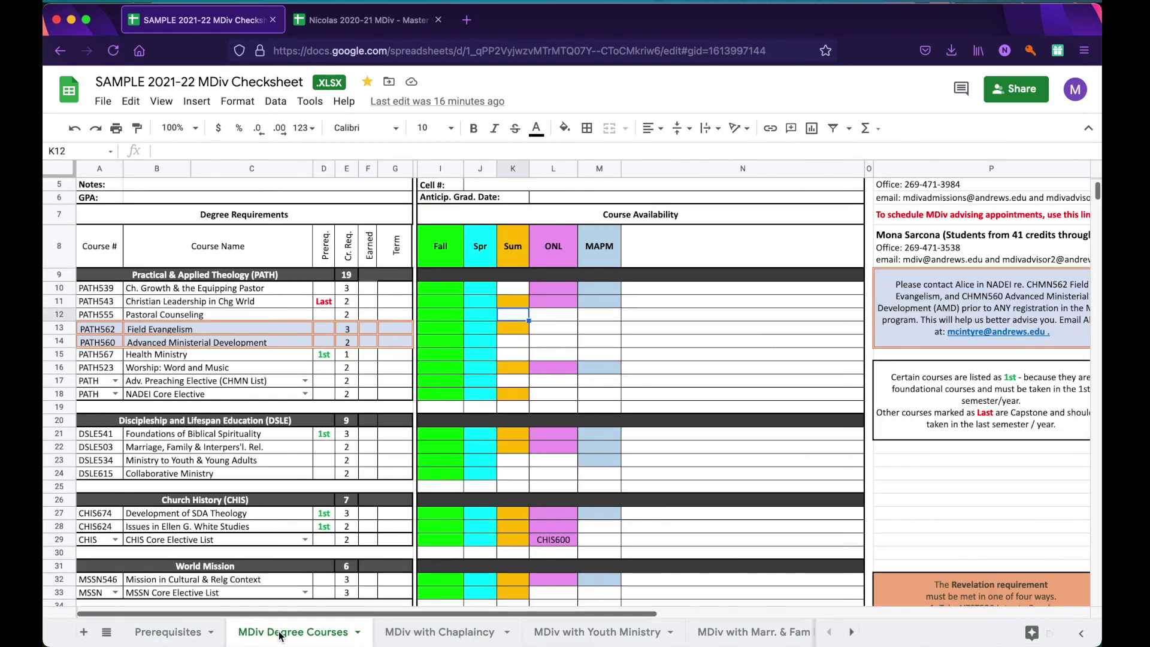
click(467, 640)
click(588, 639)
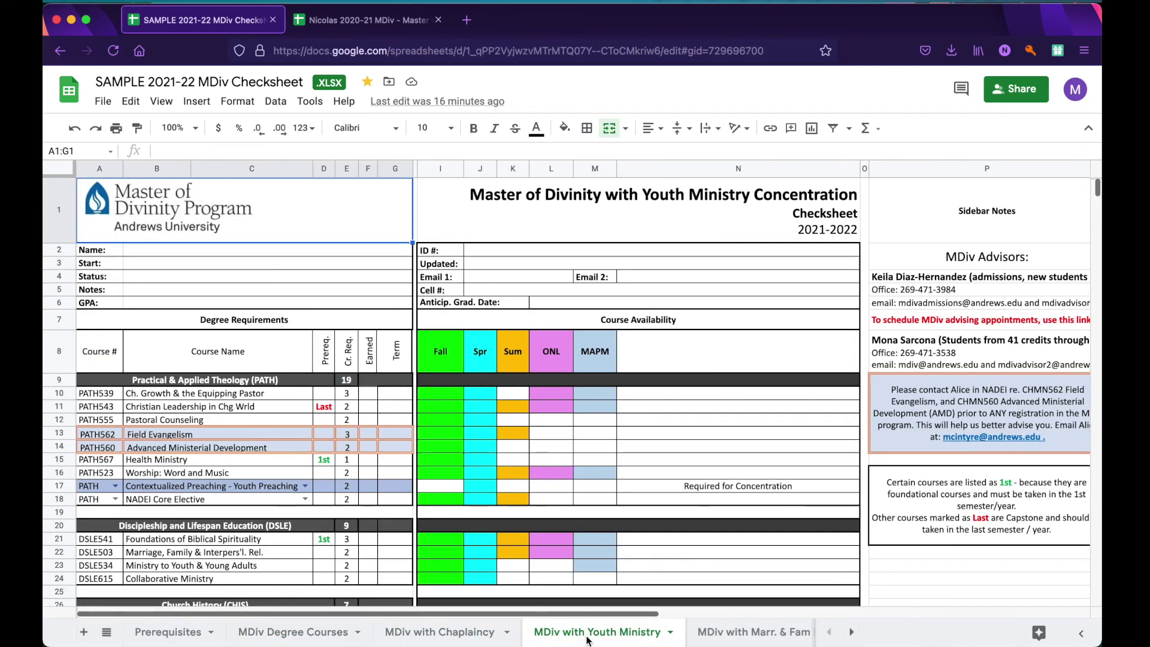
click(851, 632)
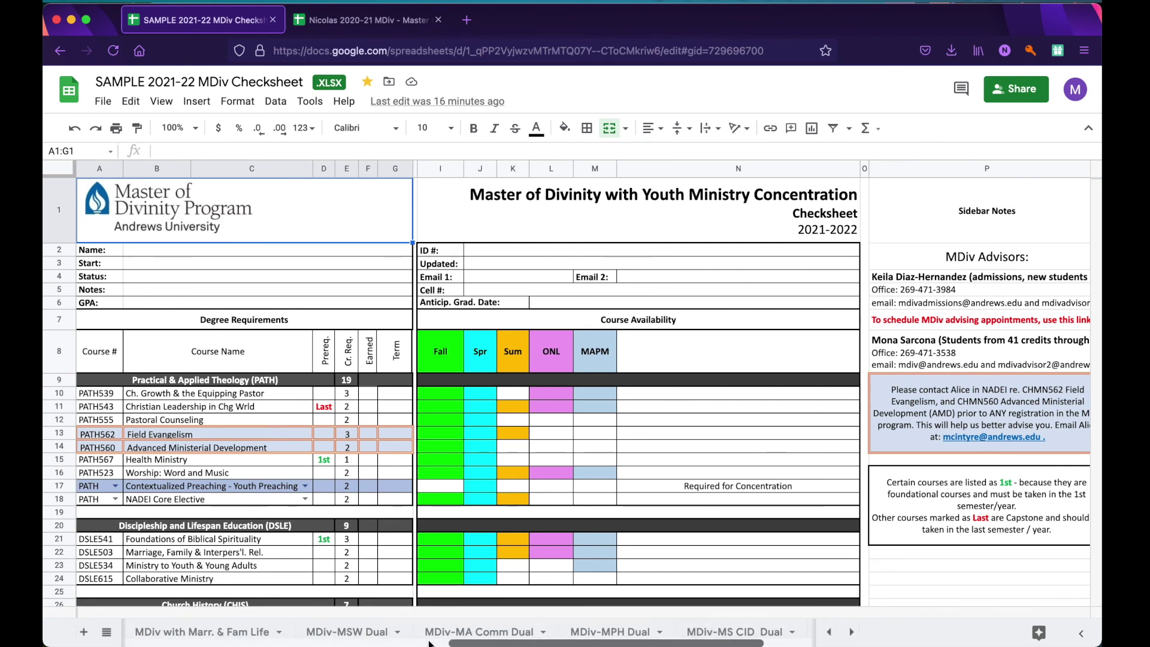
click(339, 638)
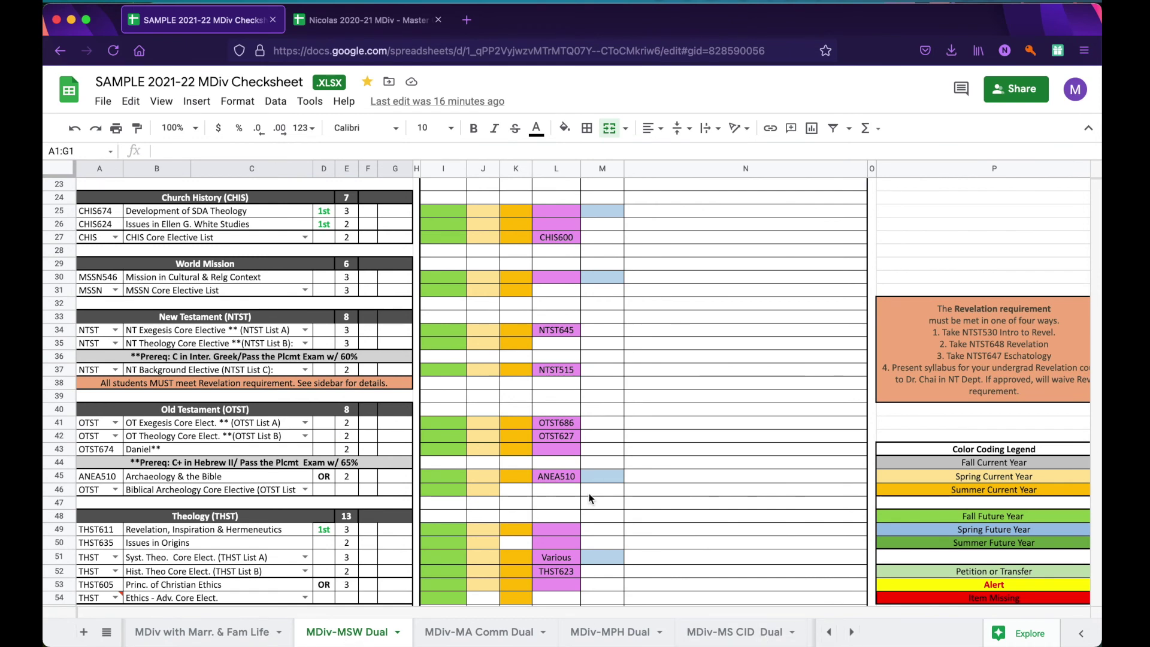
Revisit the Youth Ministry and Prerequisites sheets, ending on the MDiv Degree Courses sheet.
scroll(588, 494, up, 10)
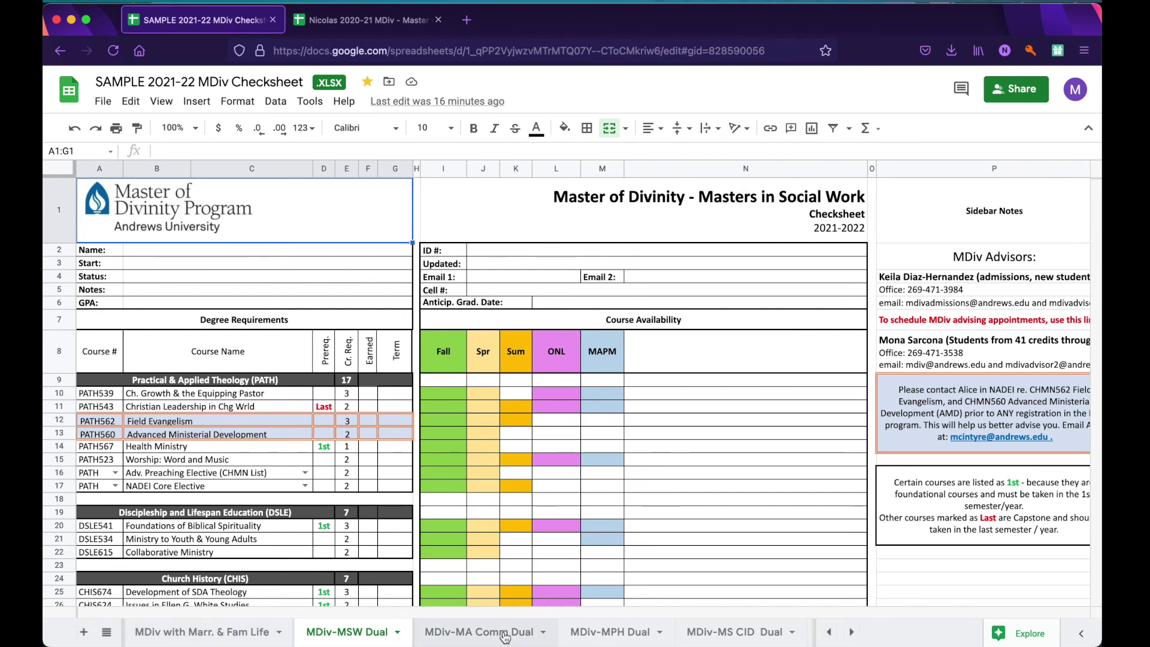
click(833, 633)
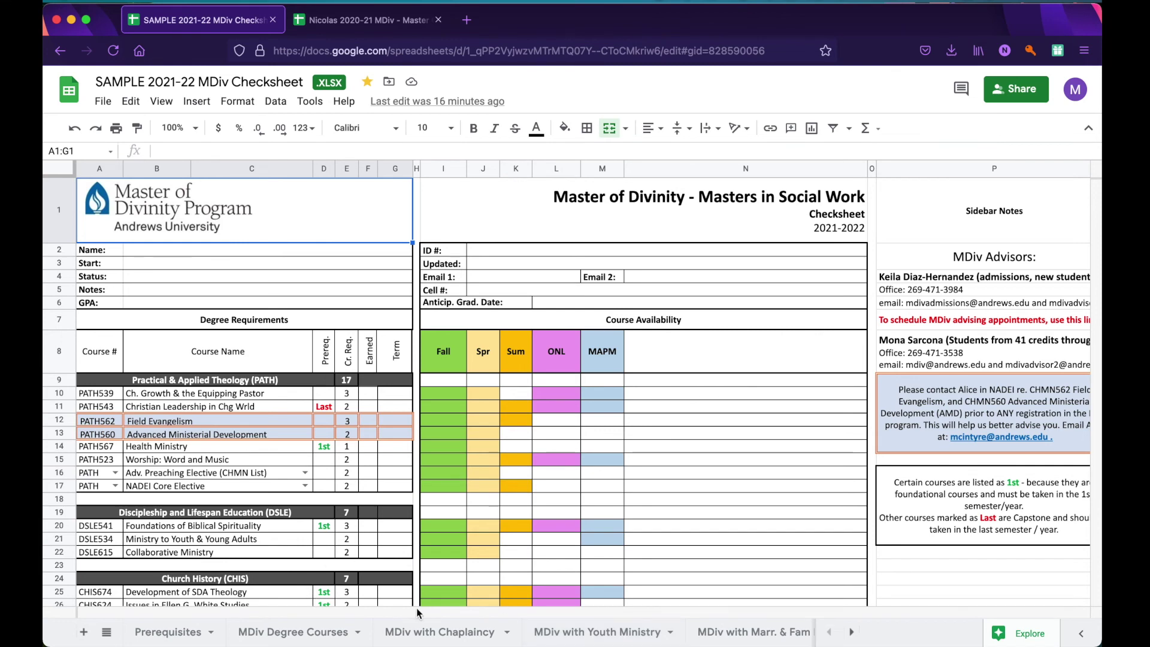
click(589, 630)
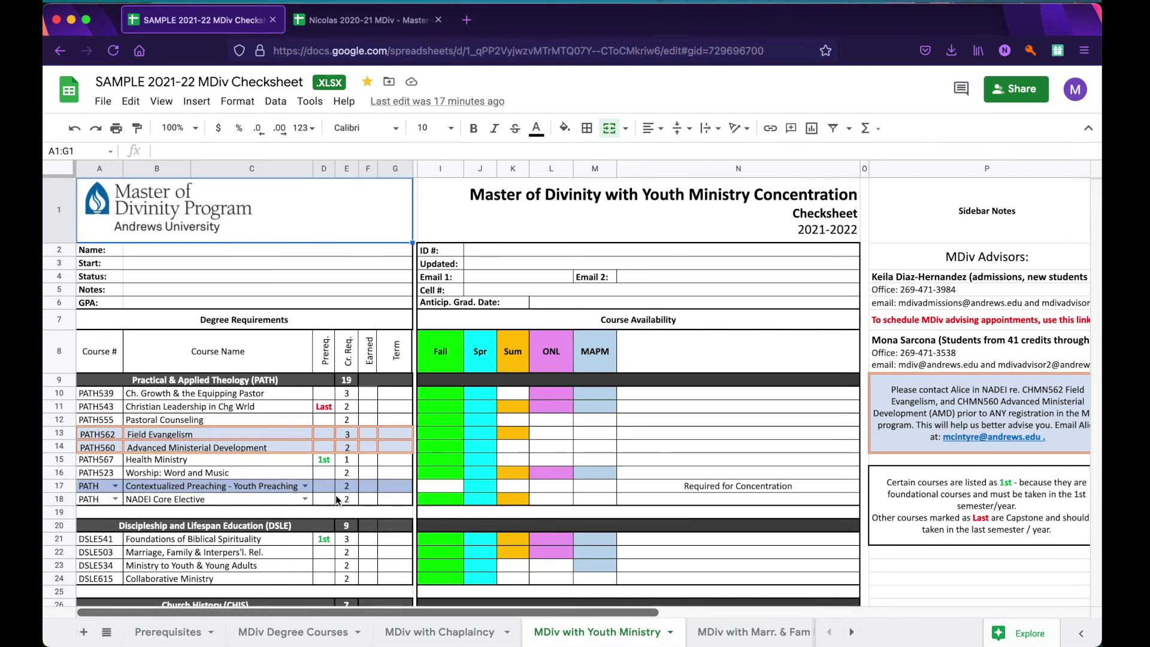
scroll(337, 500, down, 8)
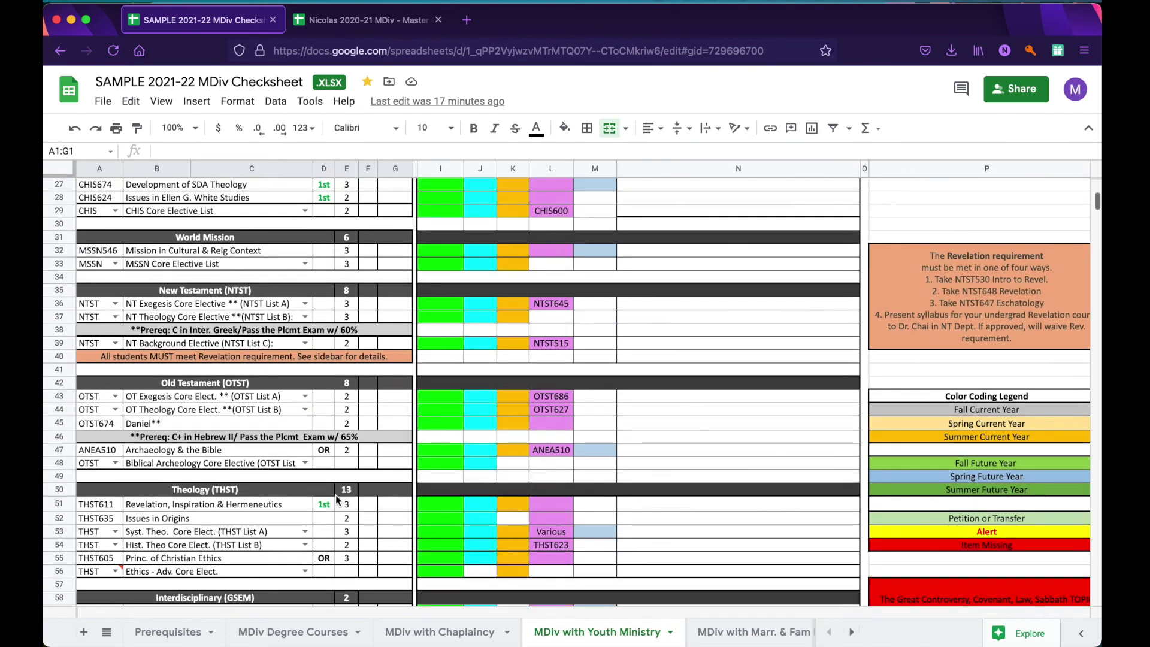
scroll(336, 500, up, 8)
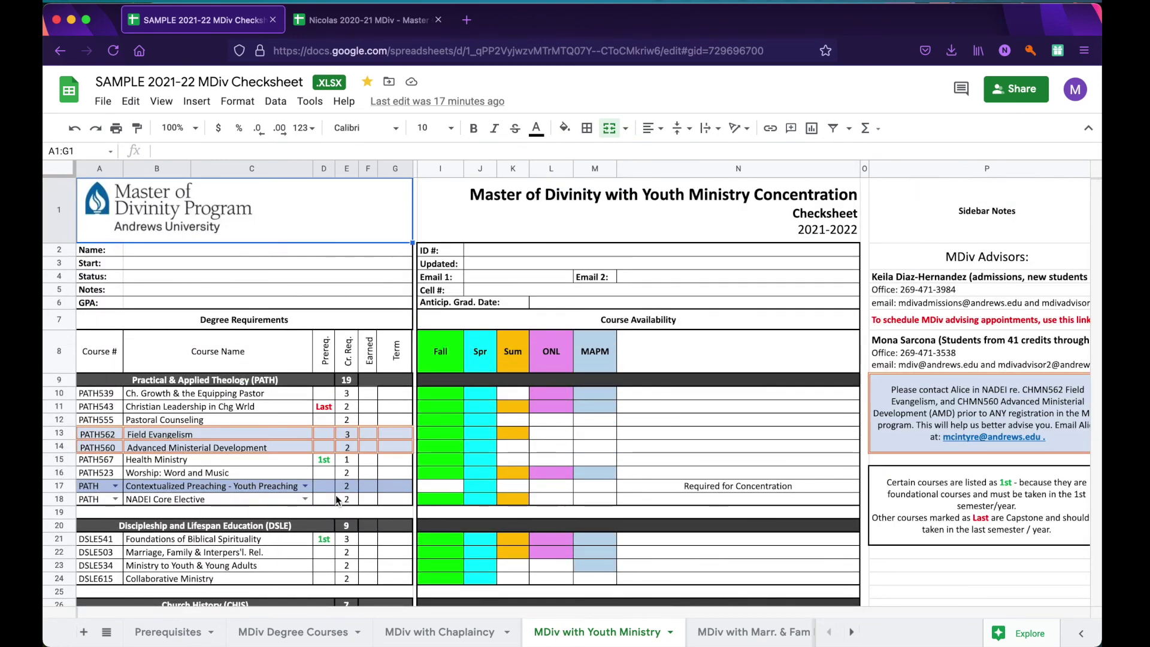
click(288, 635)
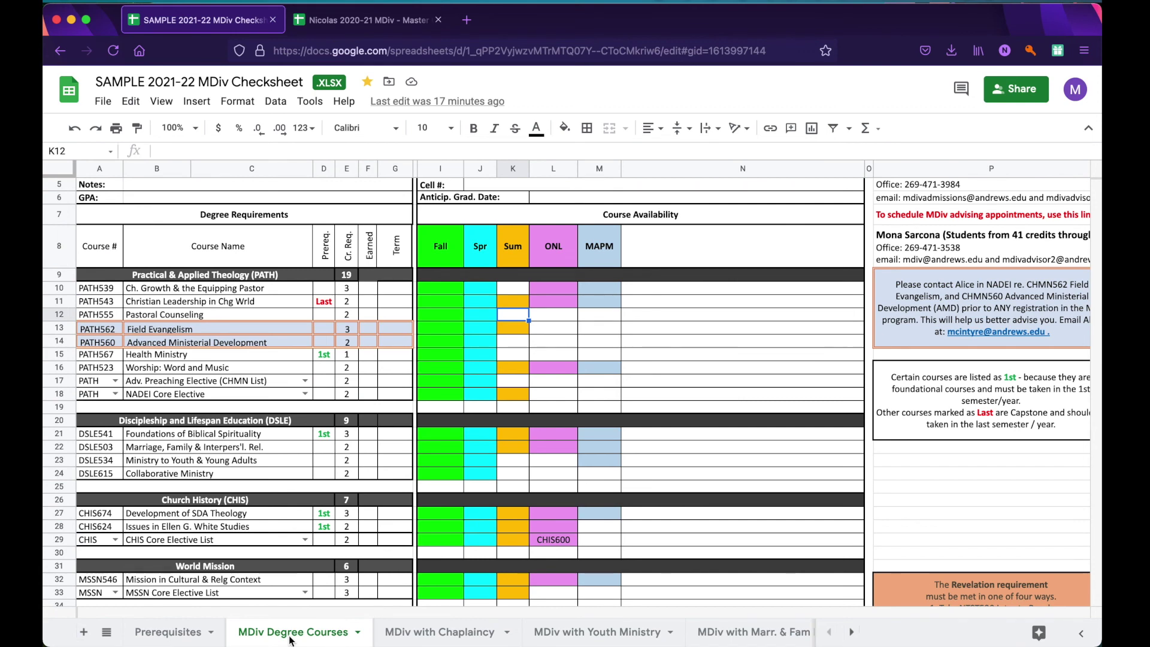
scroll(329, 553, up, 3)
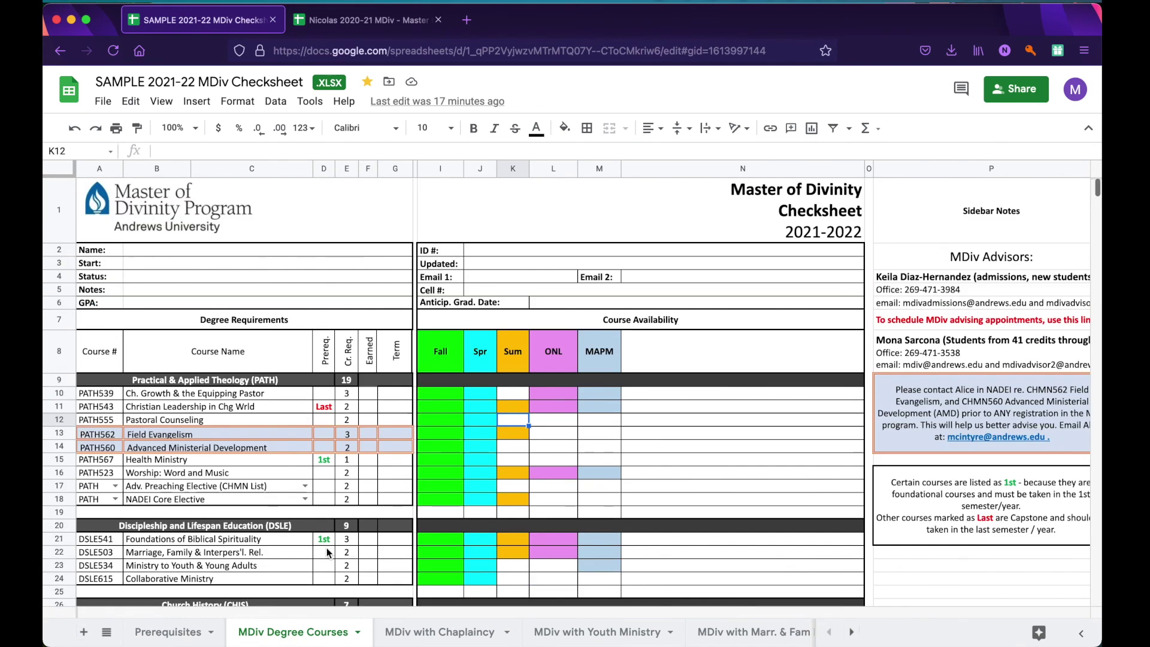
click(171, 633)
scroll(290, 493, up, 2)
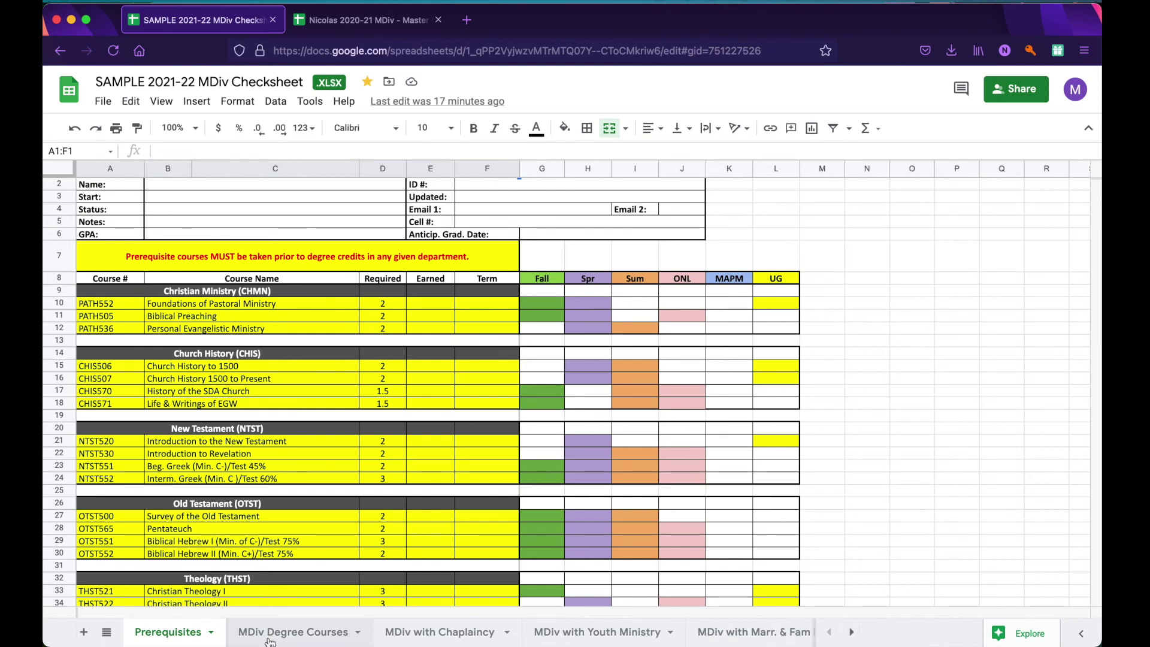
click(293, 633)
scroll(288, 523, down, 2)
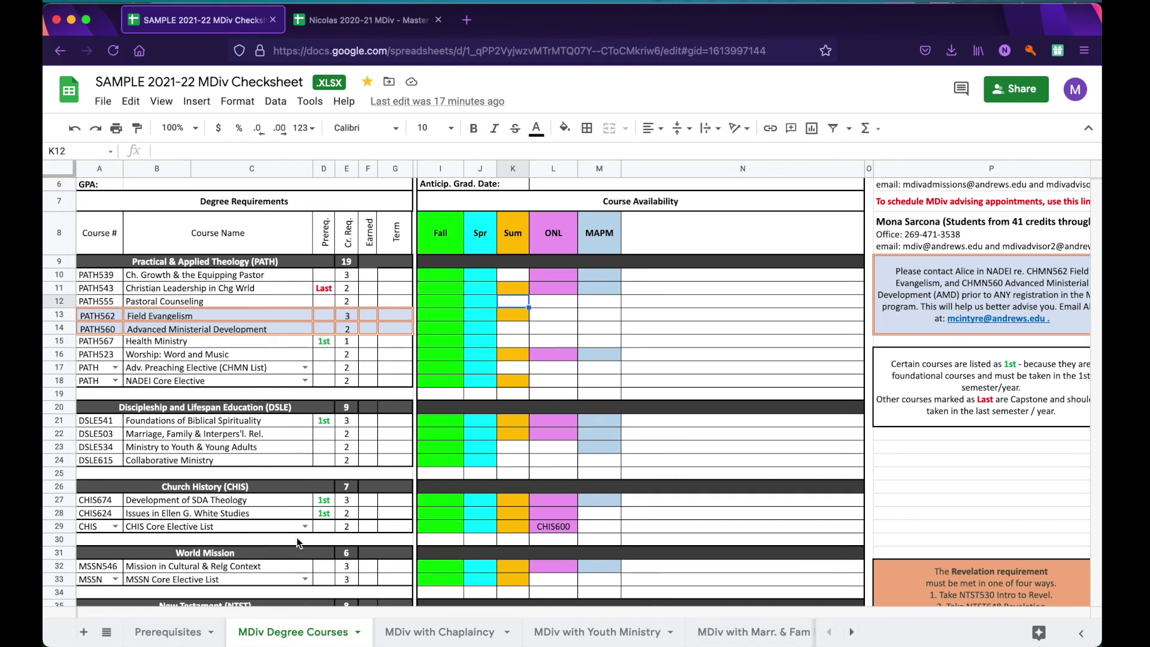
scroll(297, 538, down, 1)
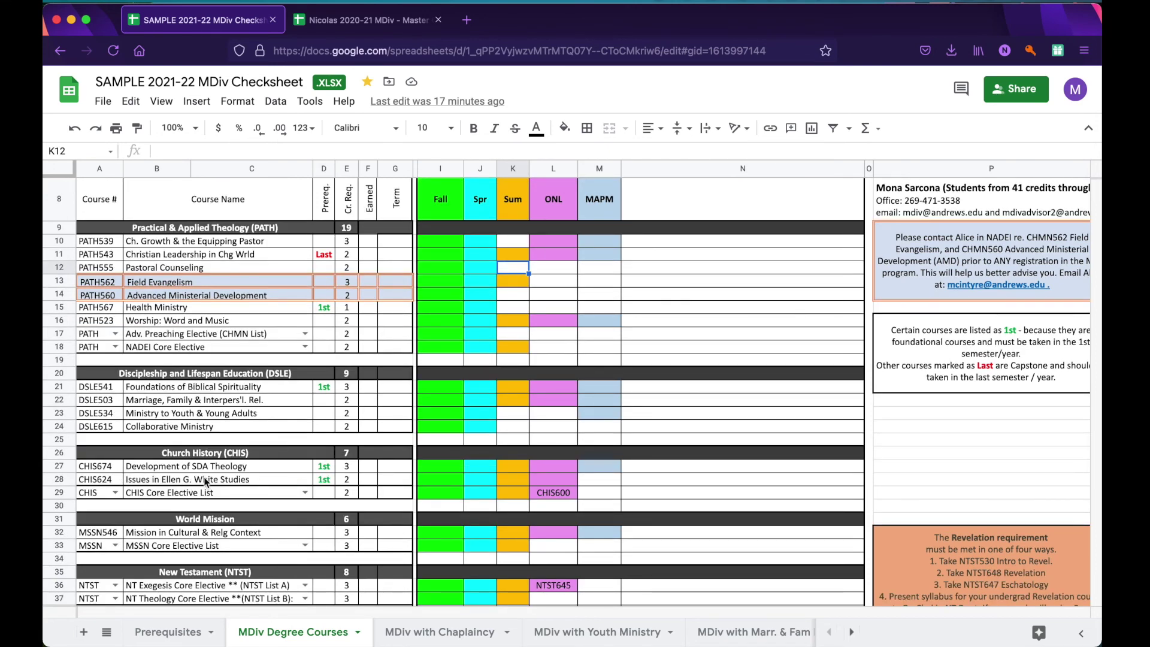
click(322, 479)
click(325, 465)
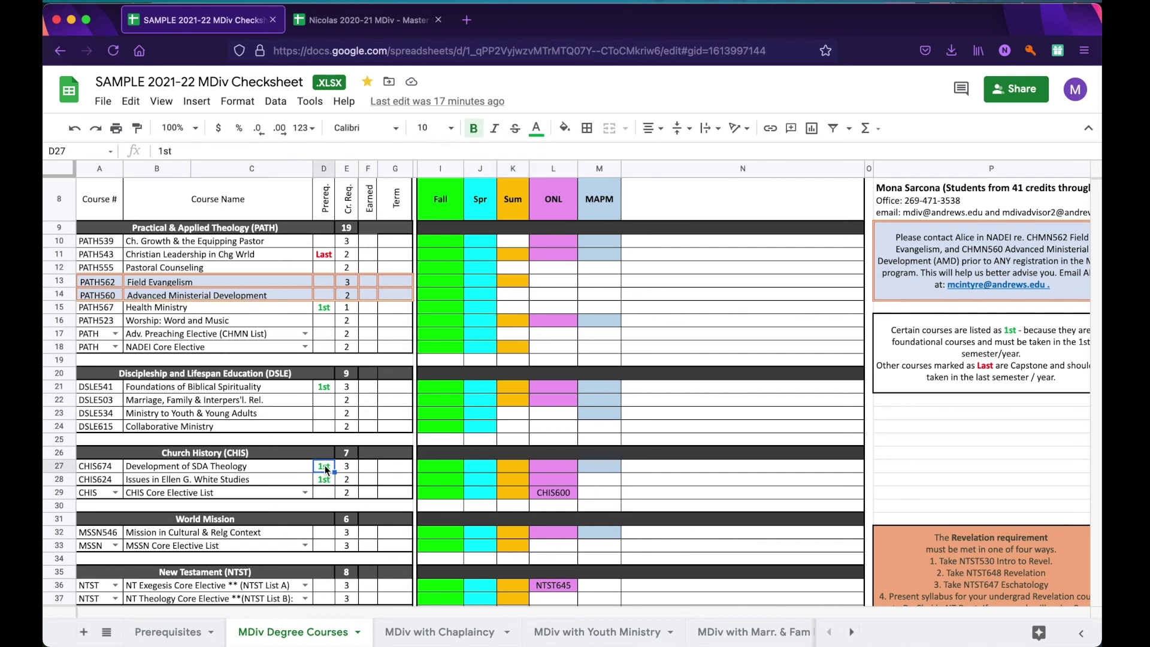
click(329, 386)
click(327, 308)
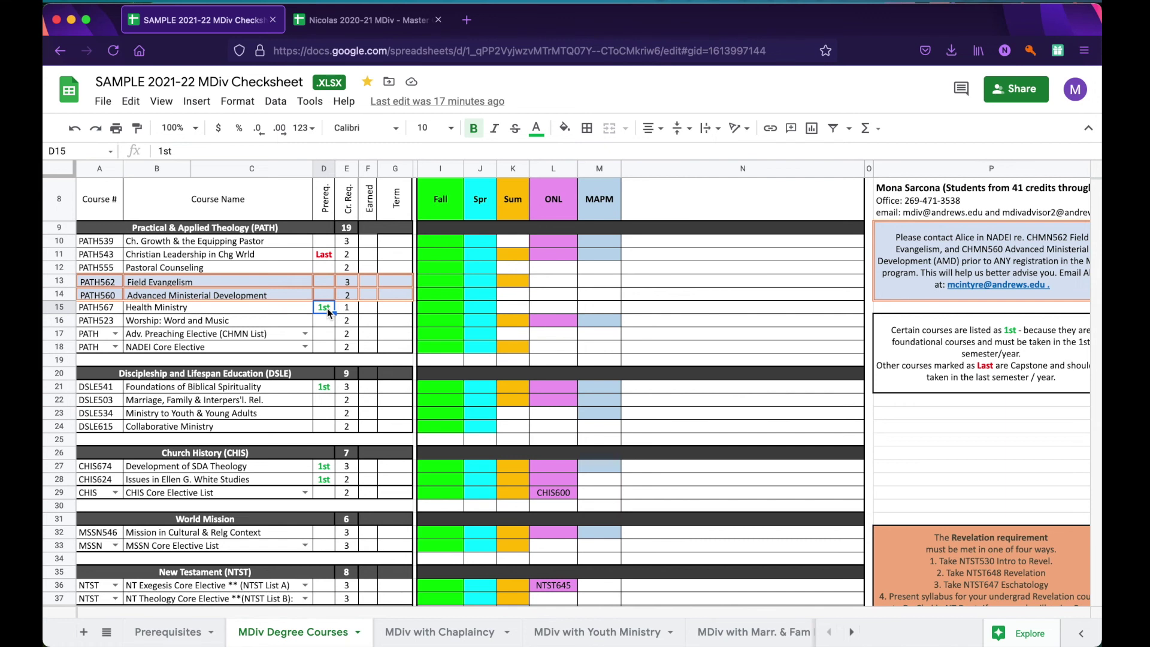
click(283, 310)
click(324, 311)
Enter Fall21 as the term in G21 (DSLE541), G27 (CHIS674) and G28 (CHIS624).
click(398, 466)
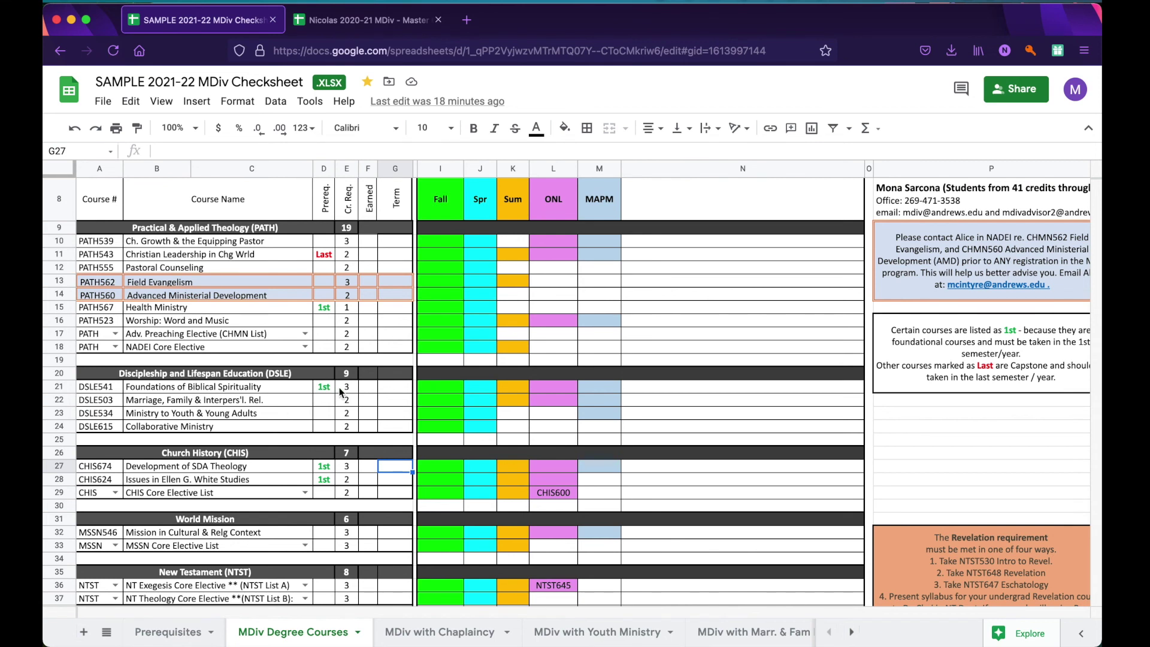
click(393, 387)
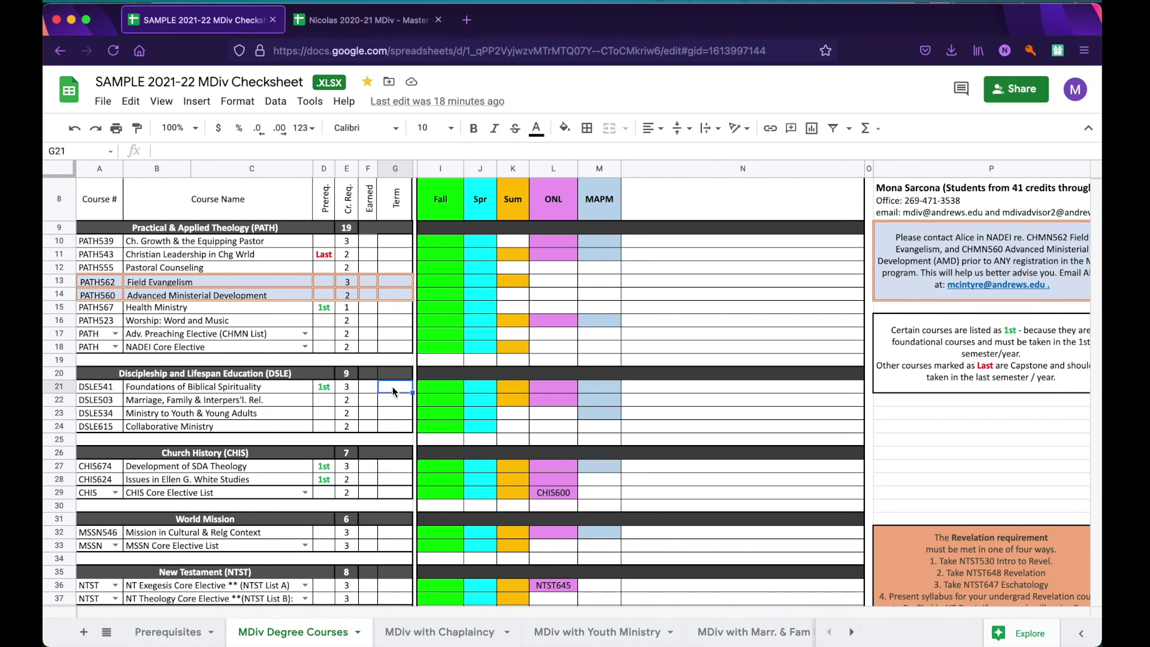
text(Fall21)
click(395, 466)
text(Fall21)
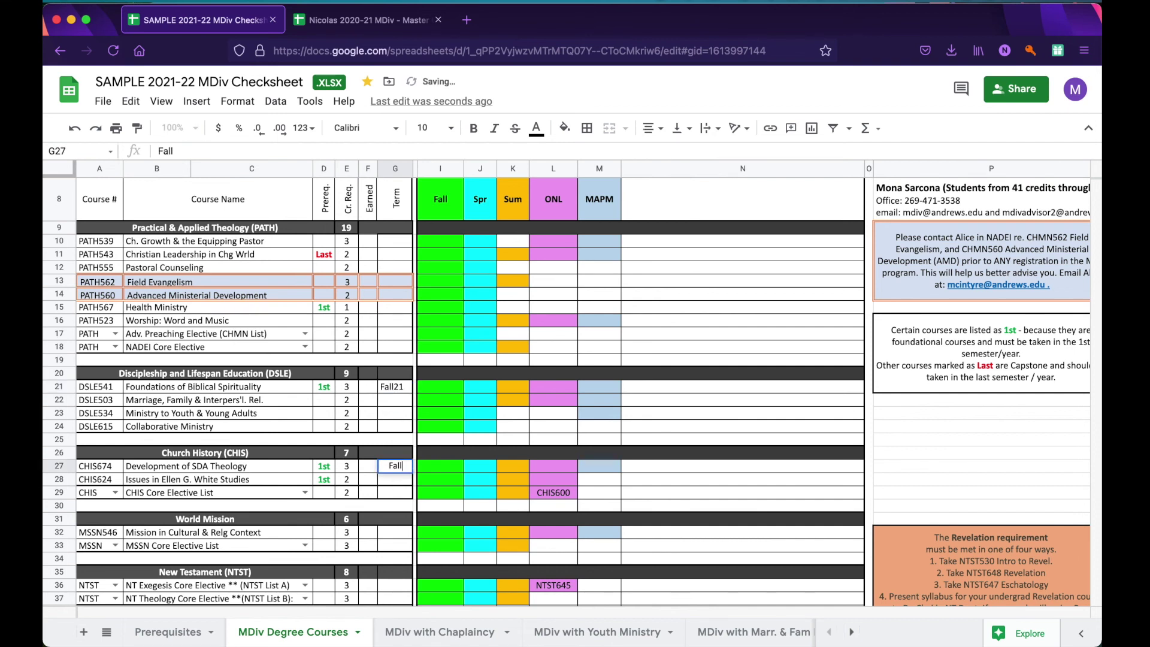
key(Return)
text(Fall21)
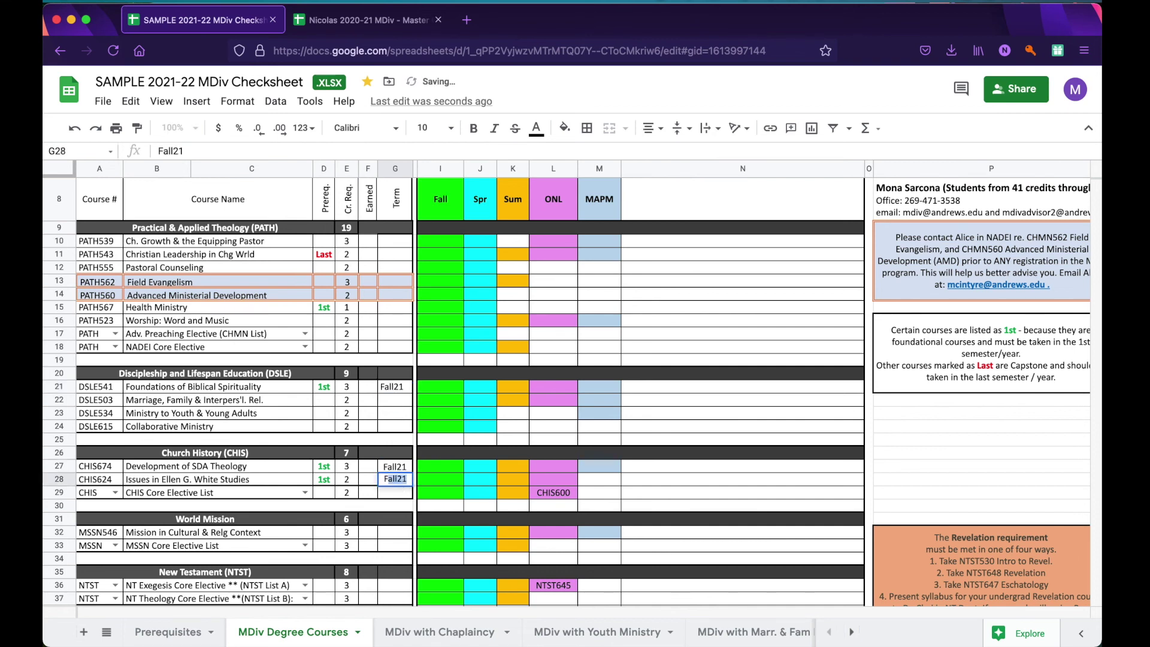
key(Return)
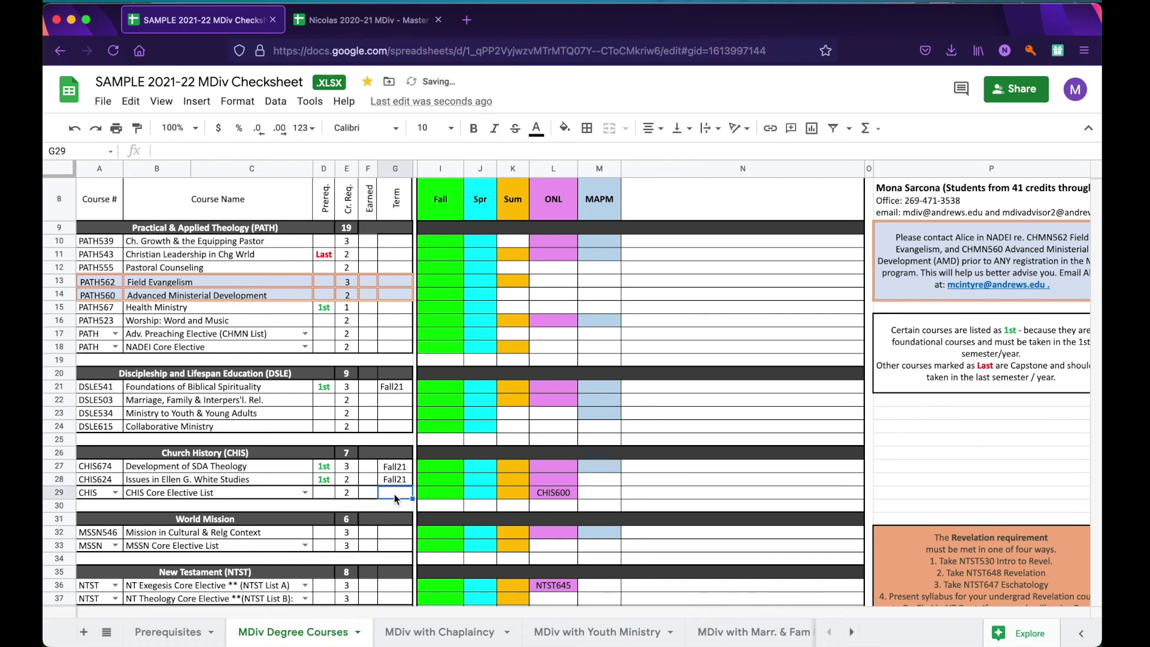
scroll(998, 519, down, 5)
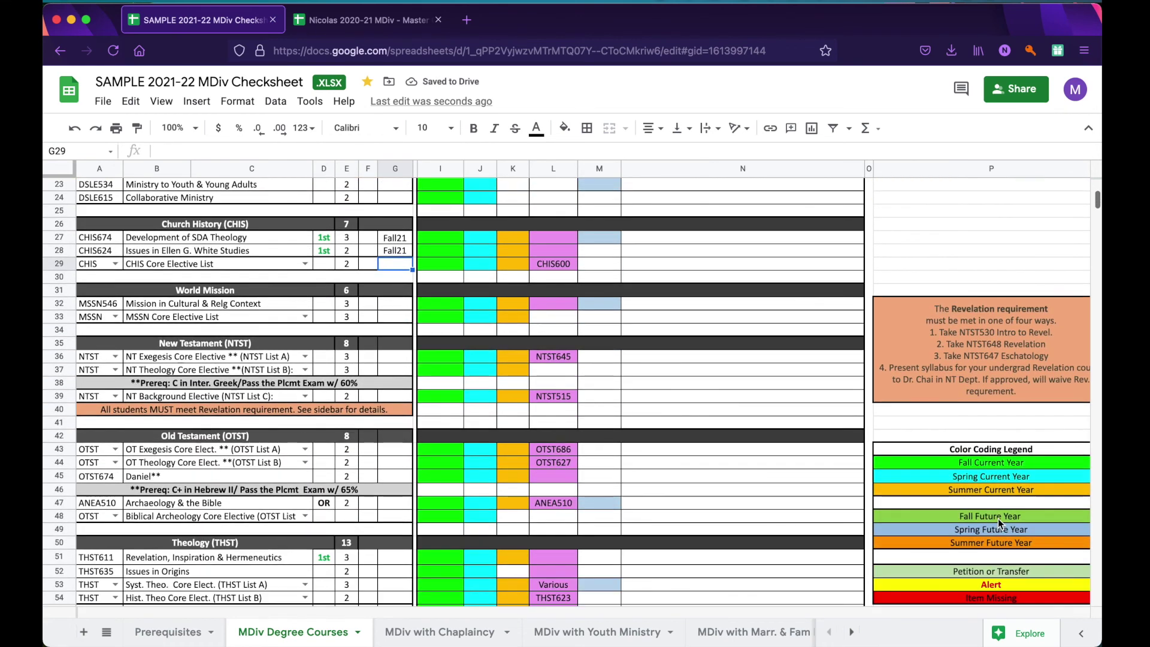
scroll(998, 519, right, 1)
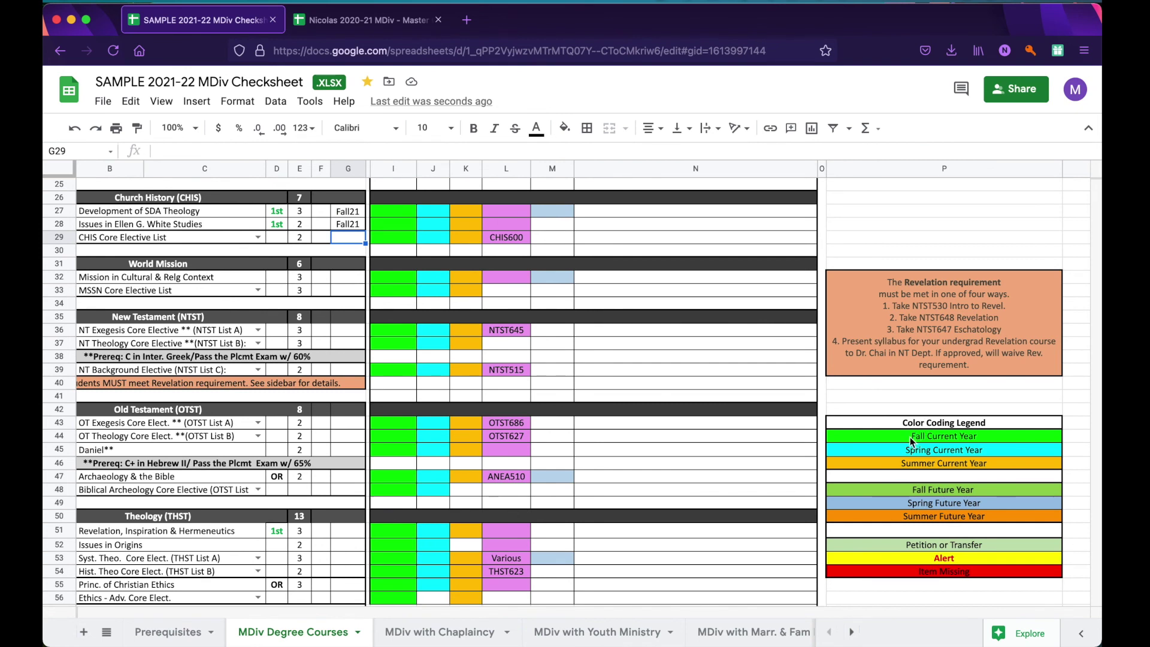
click(867, 454)
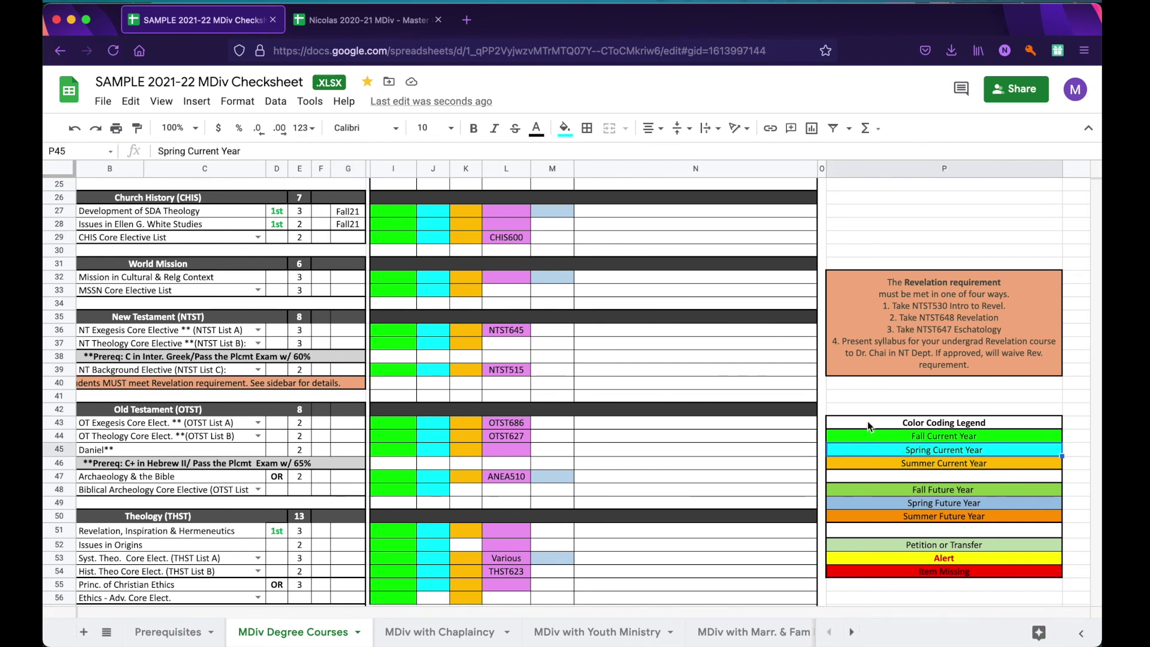
click(868, 437)
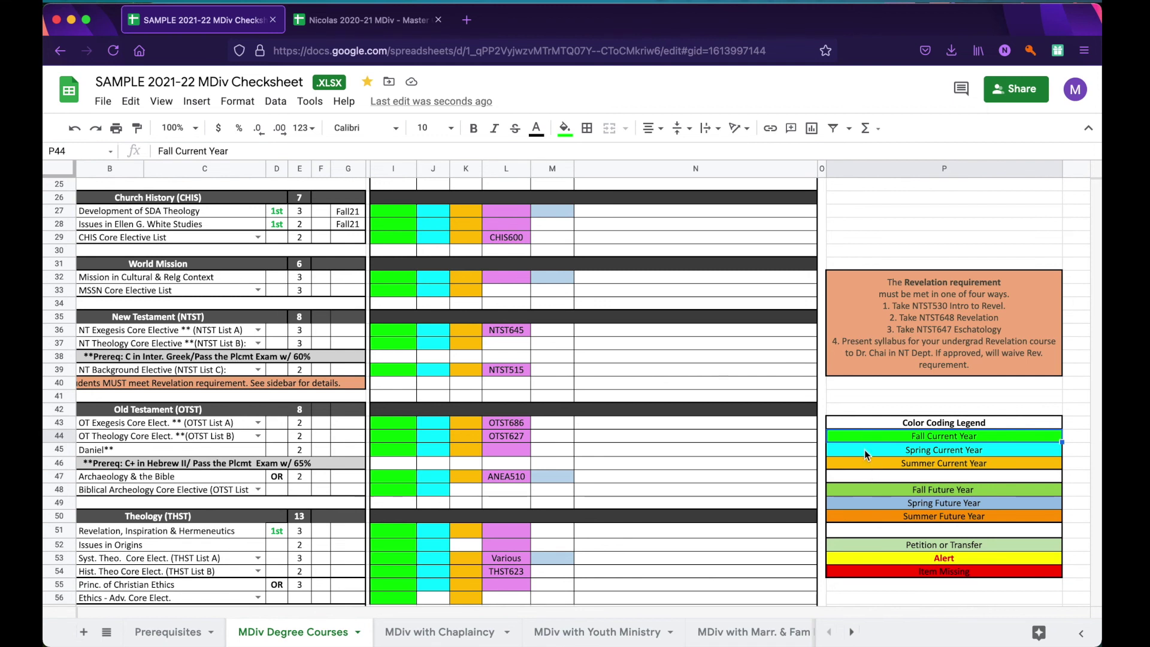
click(885, 495)
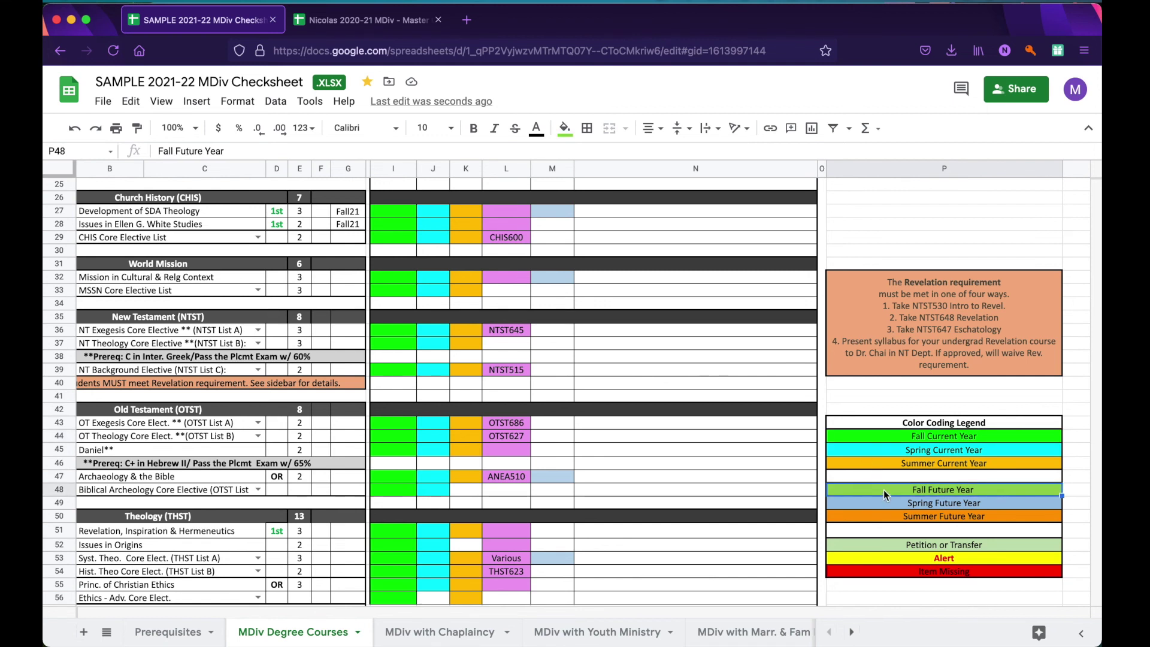
click(882, 436)
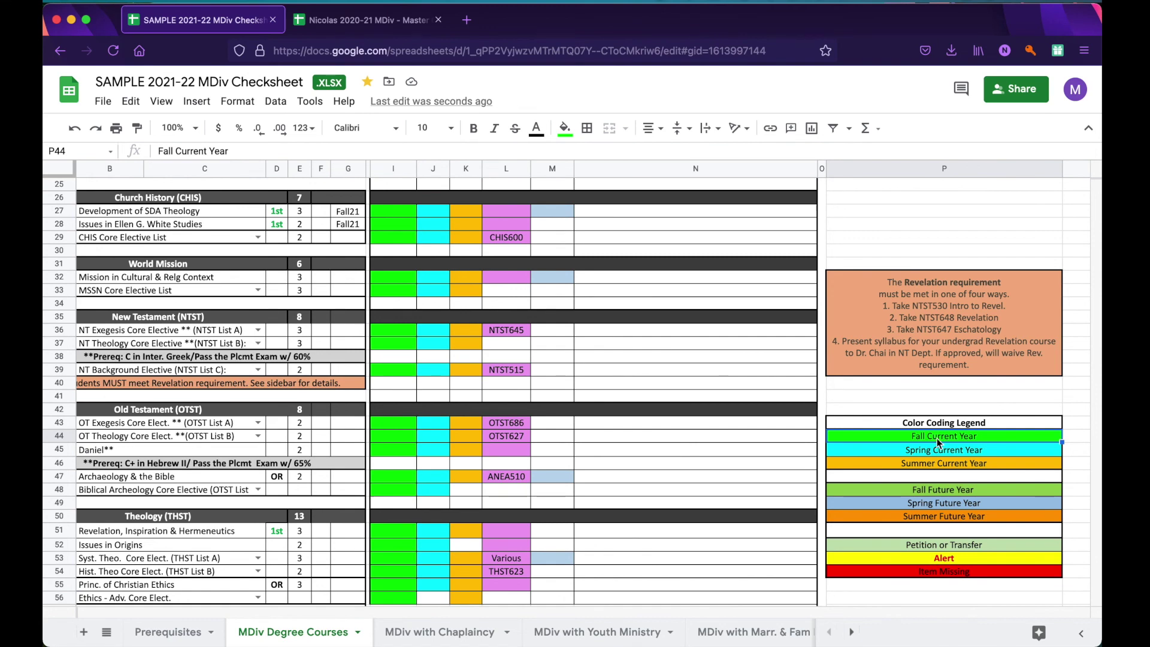
scroll(312, 443, up, 5)
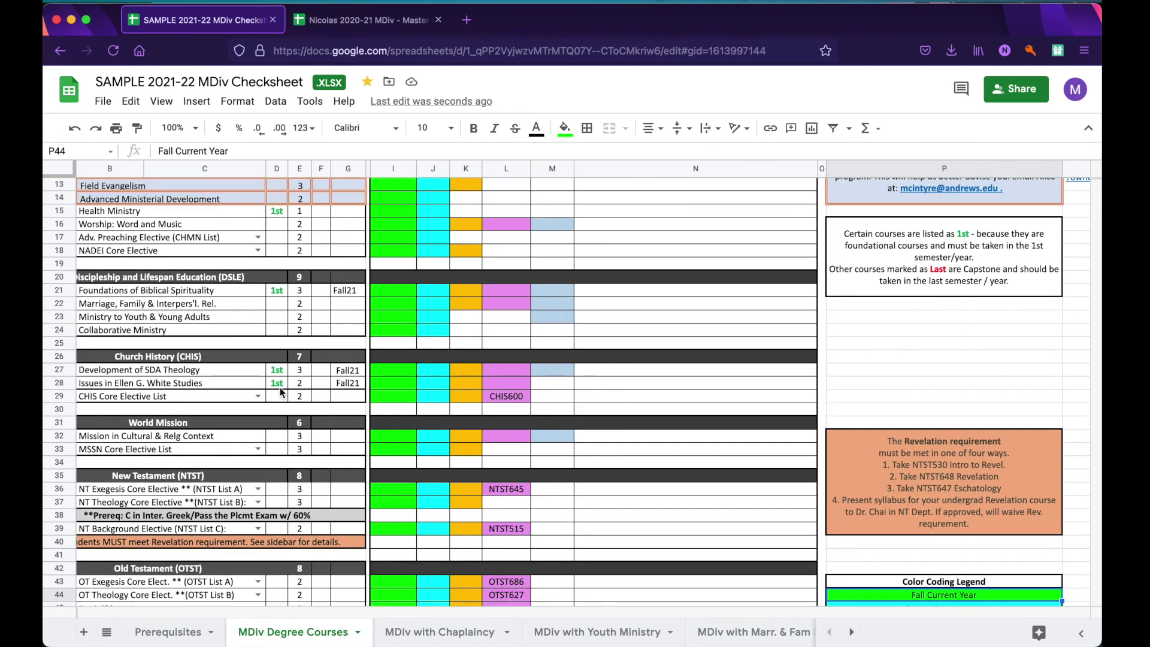
scroll(281, 392, up, 2)
scroll(93, 346, left, 2)
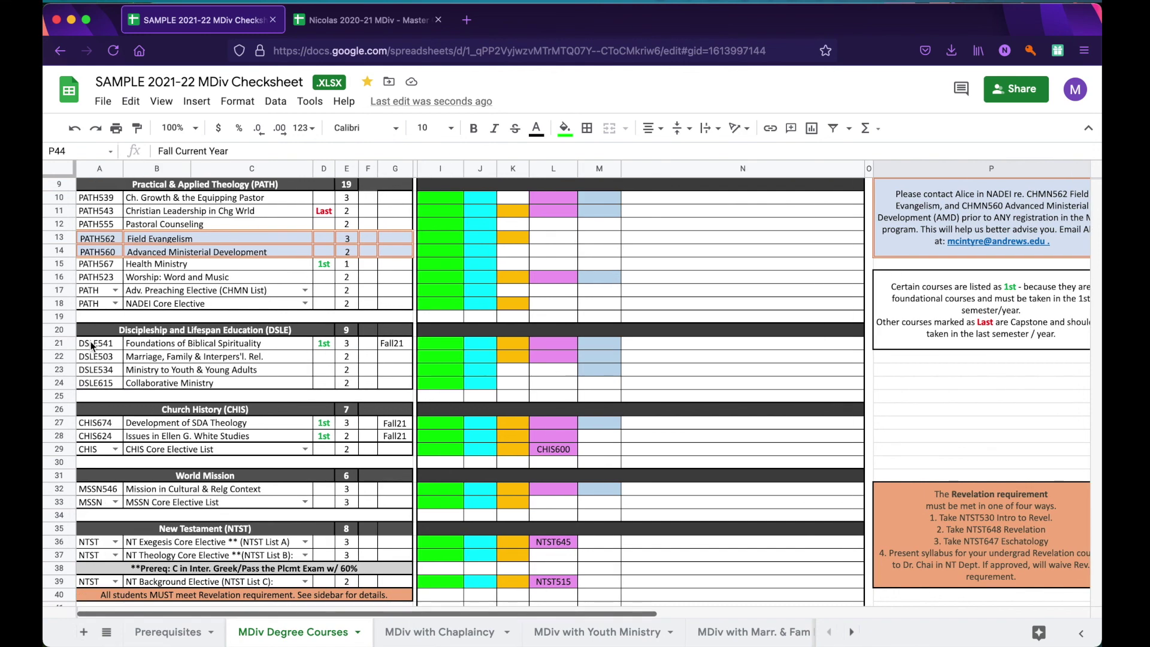
Fill A21:G21 and A27:G28 green for the DSLE541, CHIS674 and CHIS624 rows.
drag(95, 347, 391, 347)
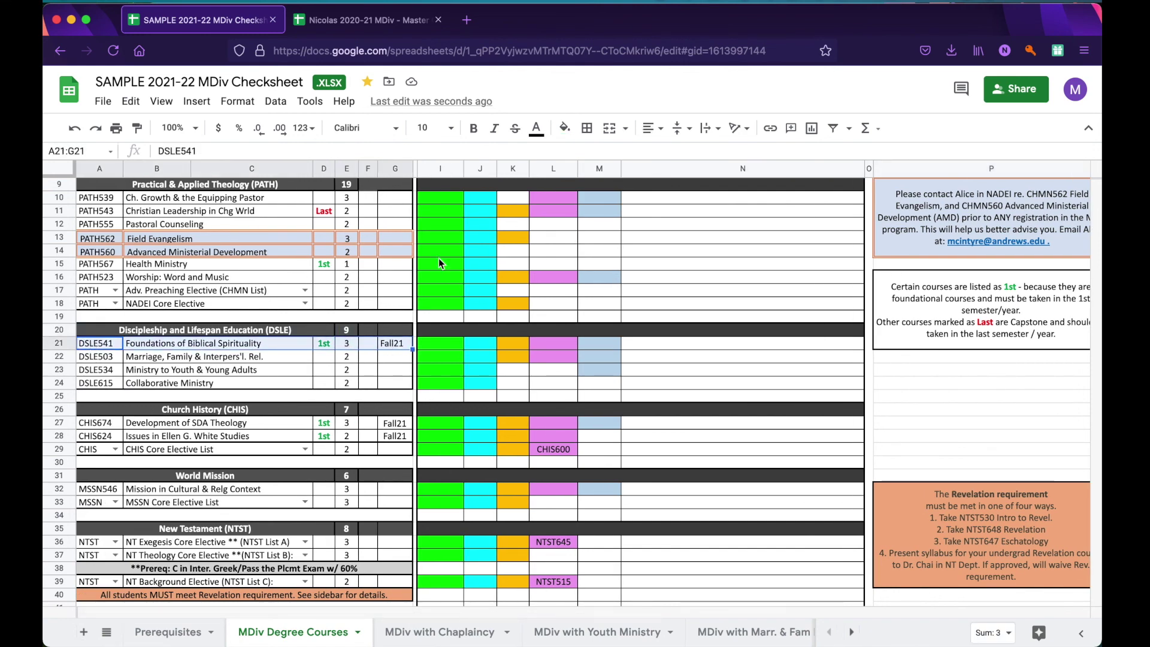
click(564, 128)
click(637, 198)
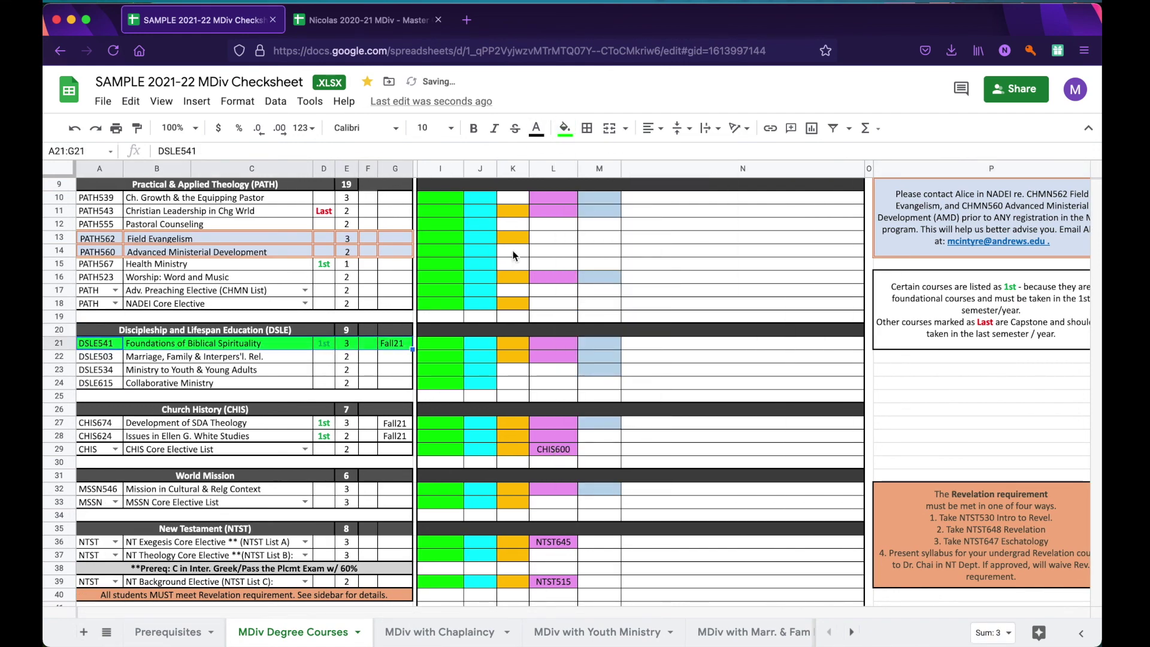
drag(93, 426, 392, 437)
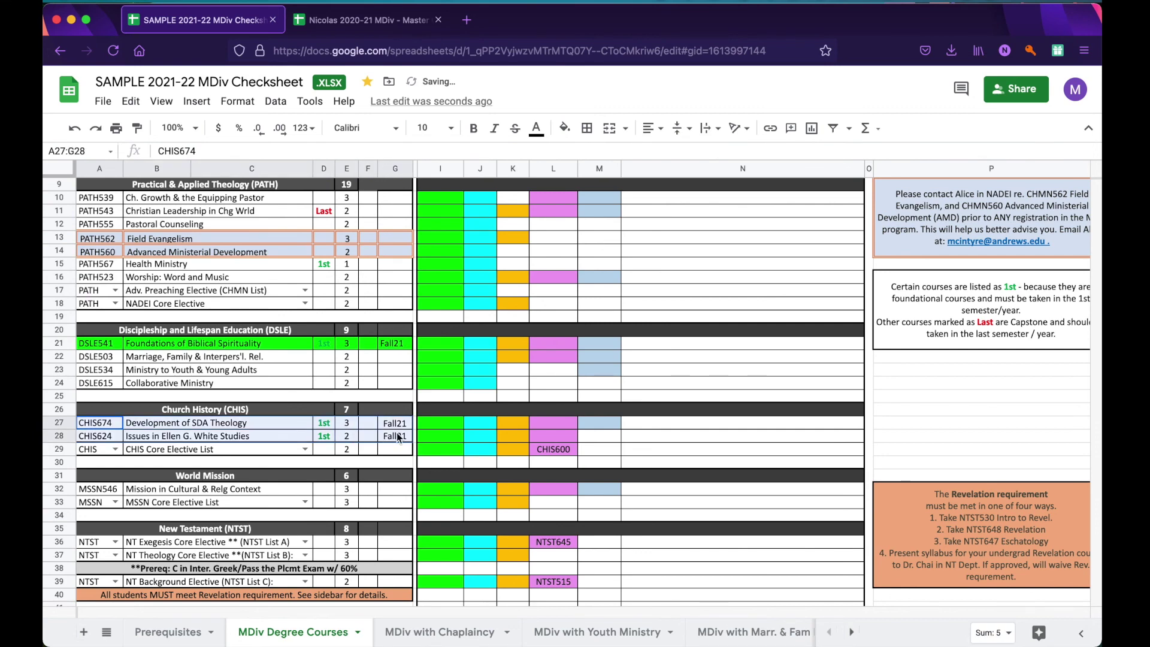
click(564, 128)
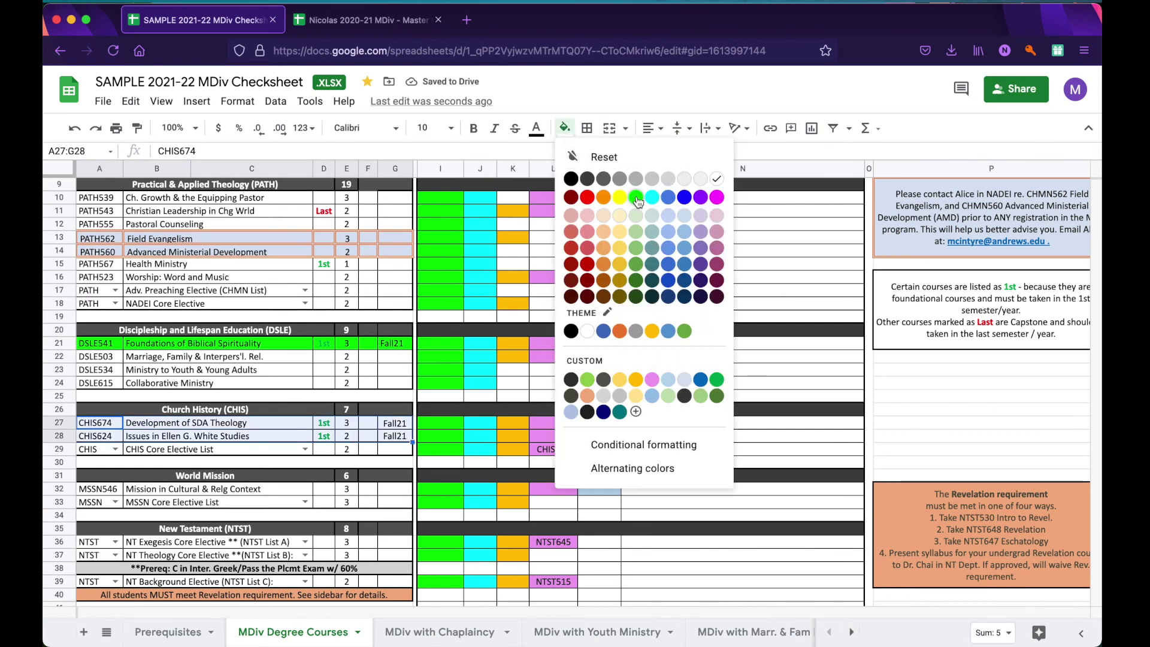
click(637, 197)
click(388, 372)
scroll(381, 394, up, 3)
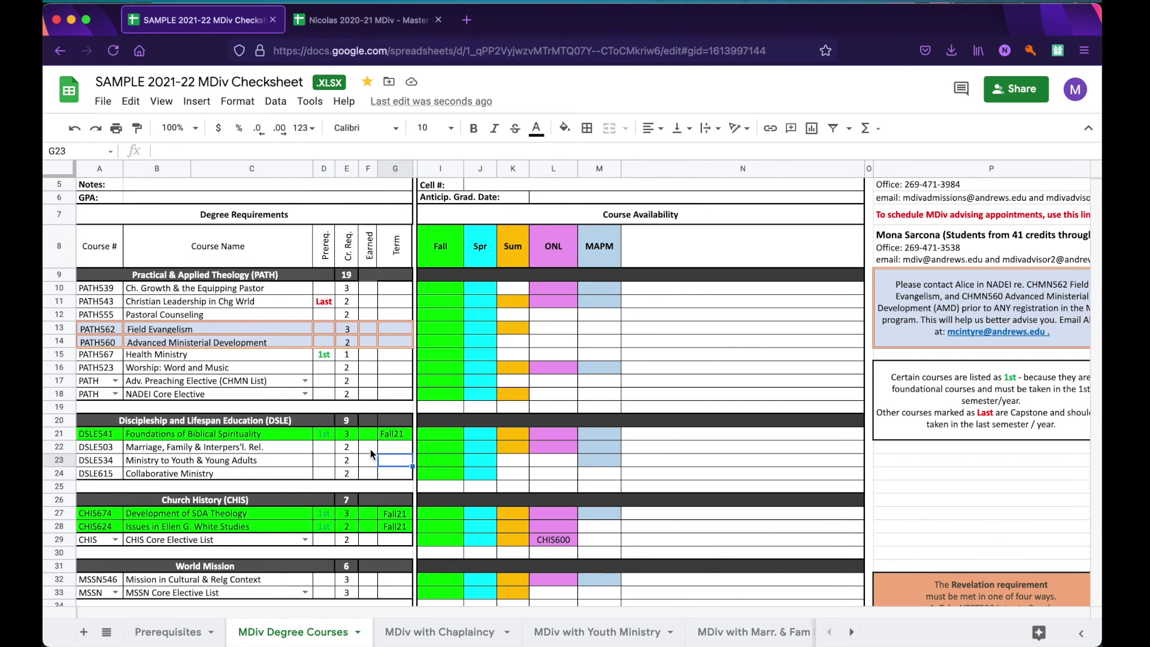
scroll(300, 470, down, 2)
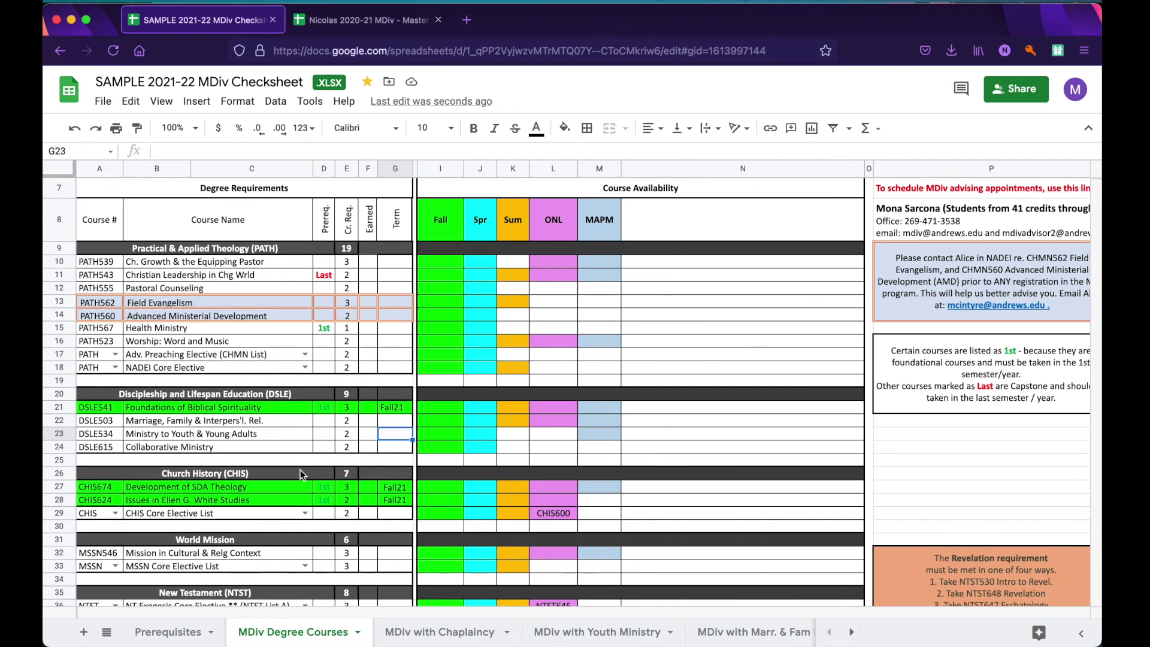
scroll(301, 470, down, 1)
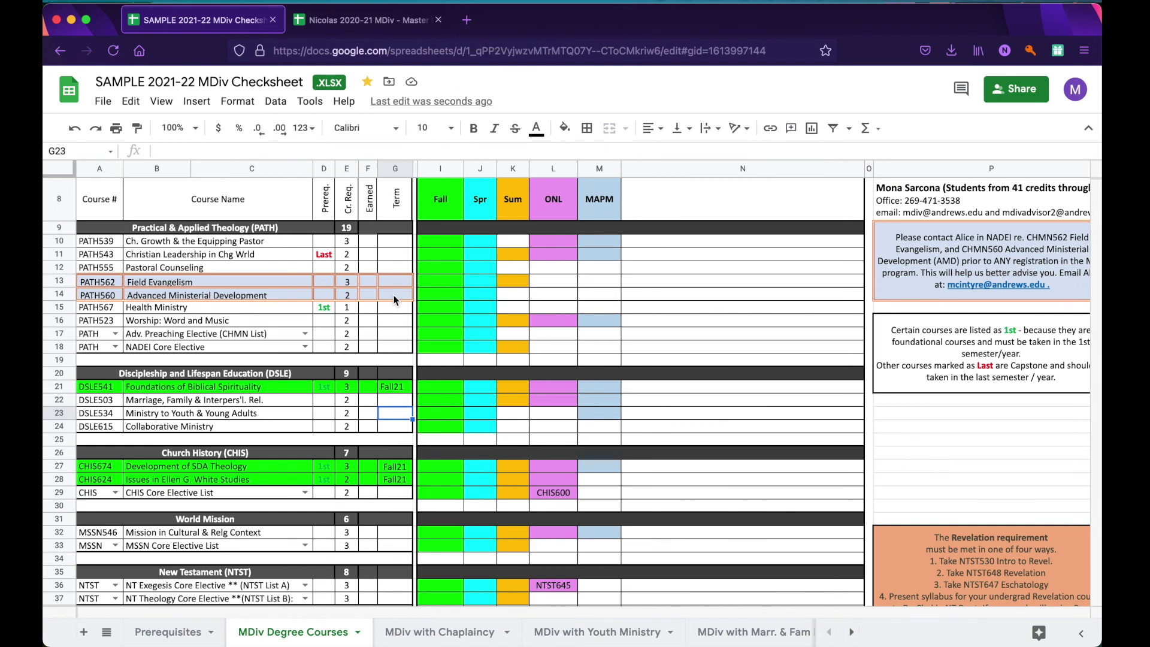
click(467, 20)
Open the Fall 2021 Course Schedule link from andrews.edu/mdiv's Current Students schedules page in a new tab.
text(andrews.edu/)
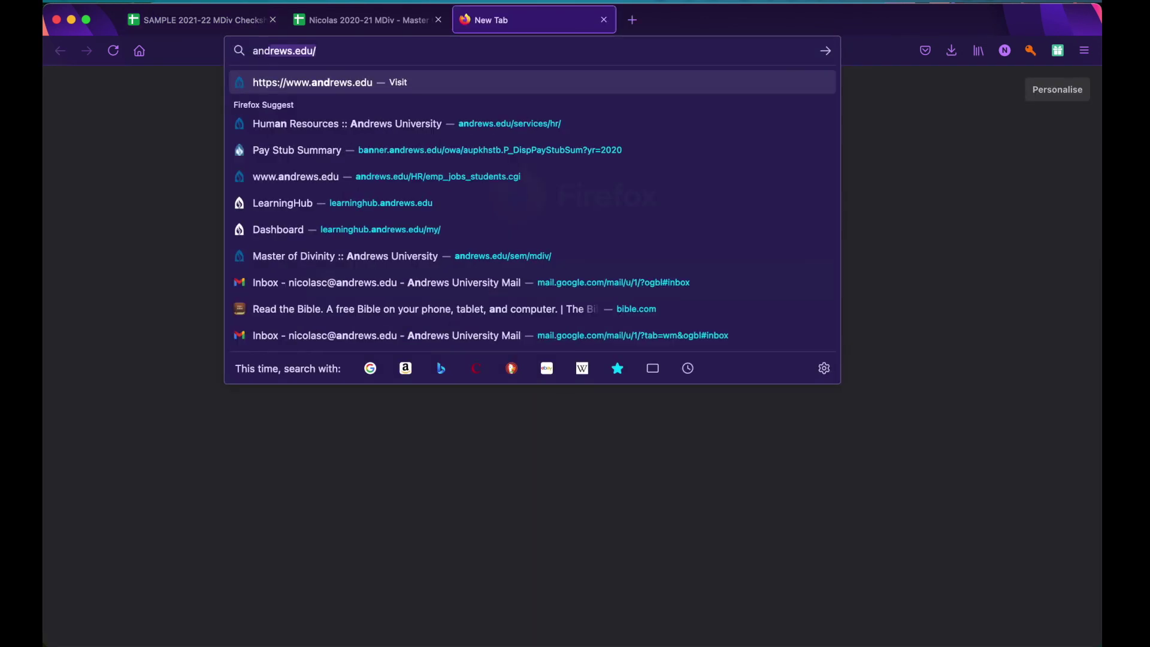
text(mdiv)
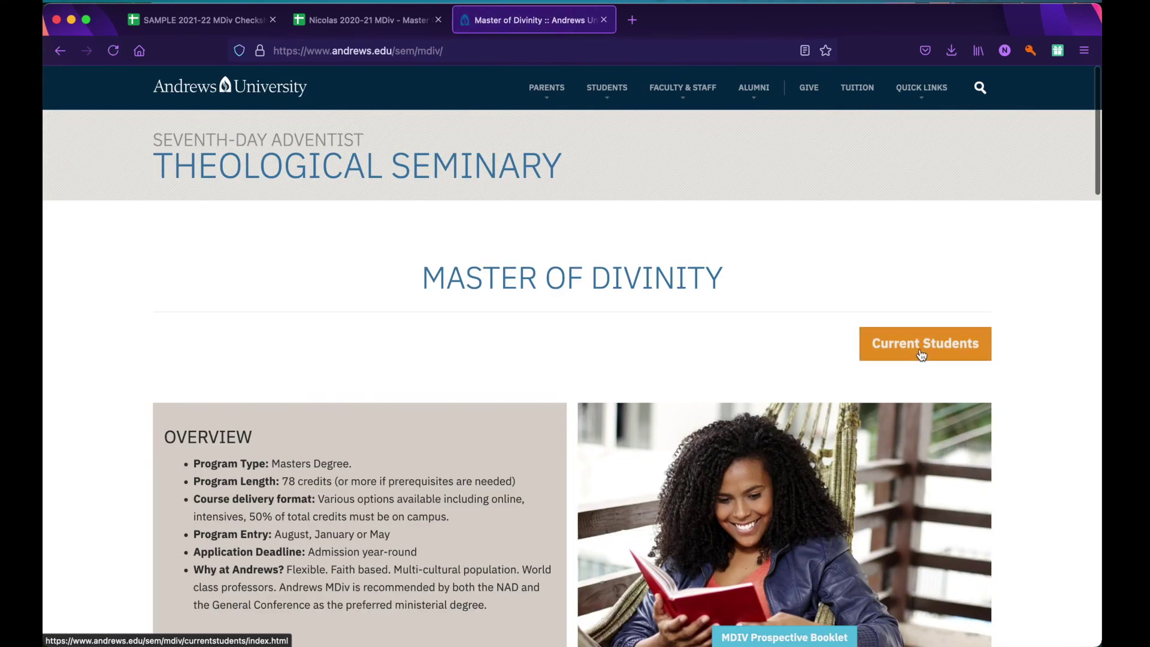
click(922, 352)
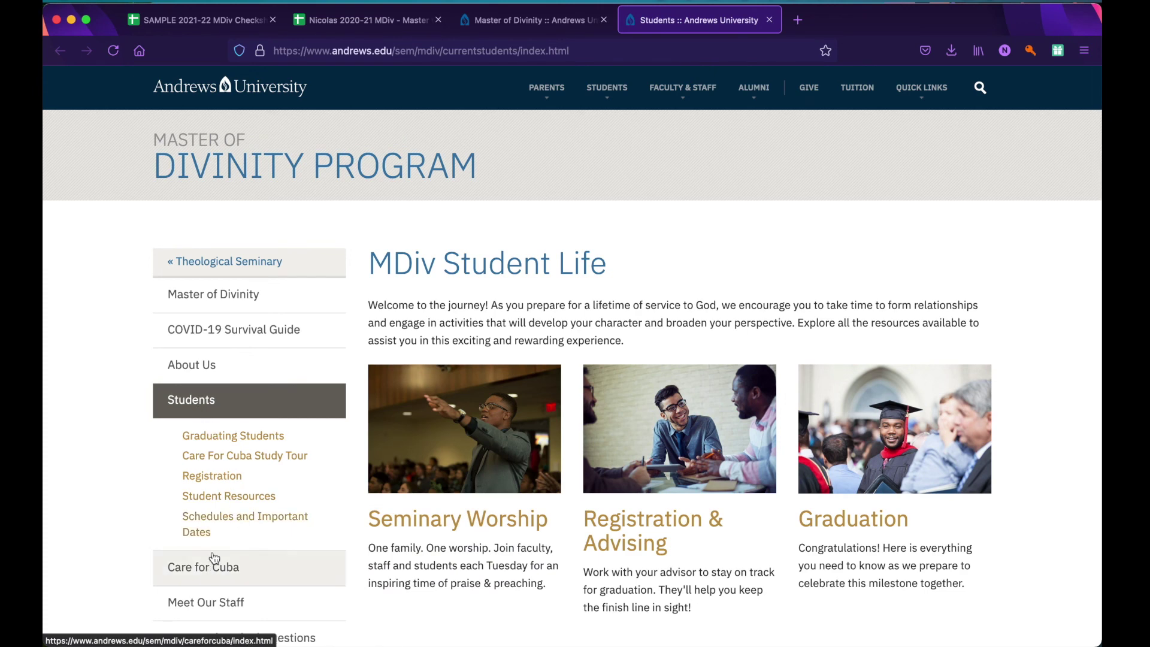
click(213, 519)
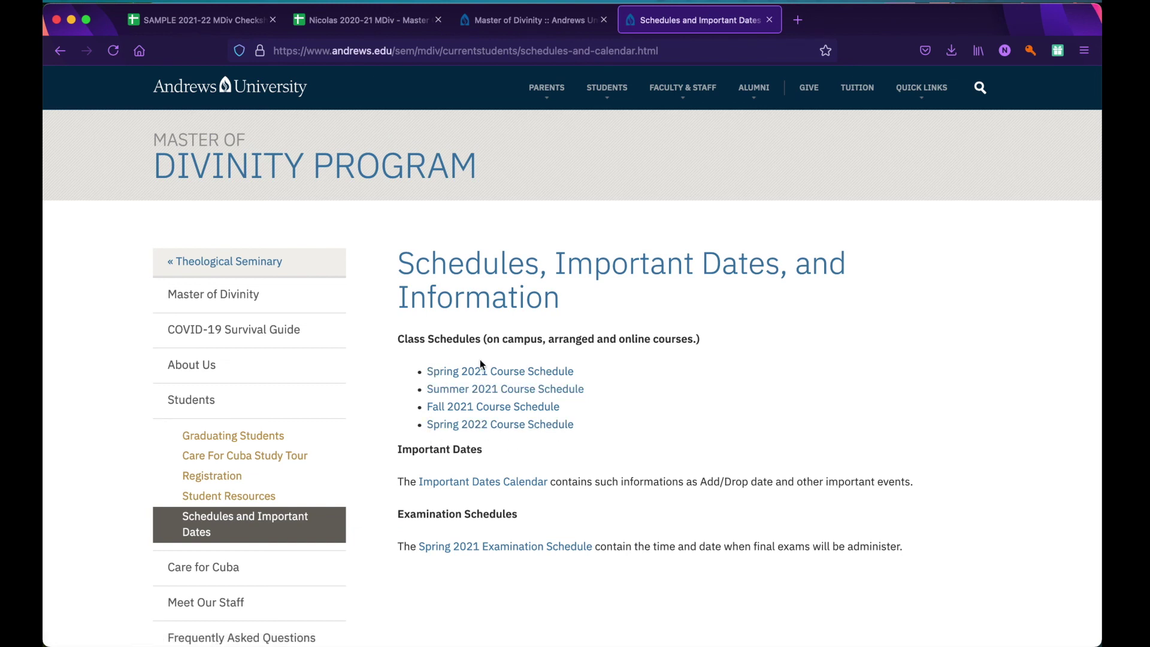
right_click(474, 410)
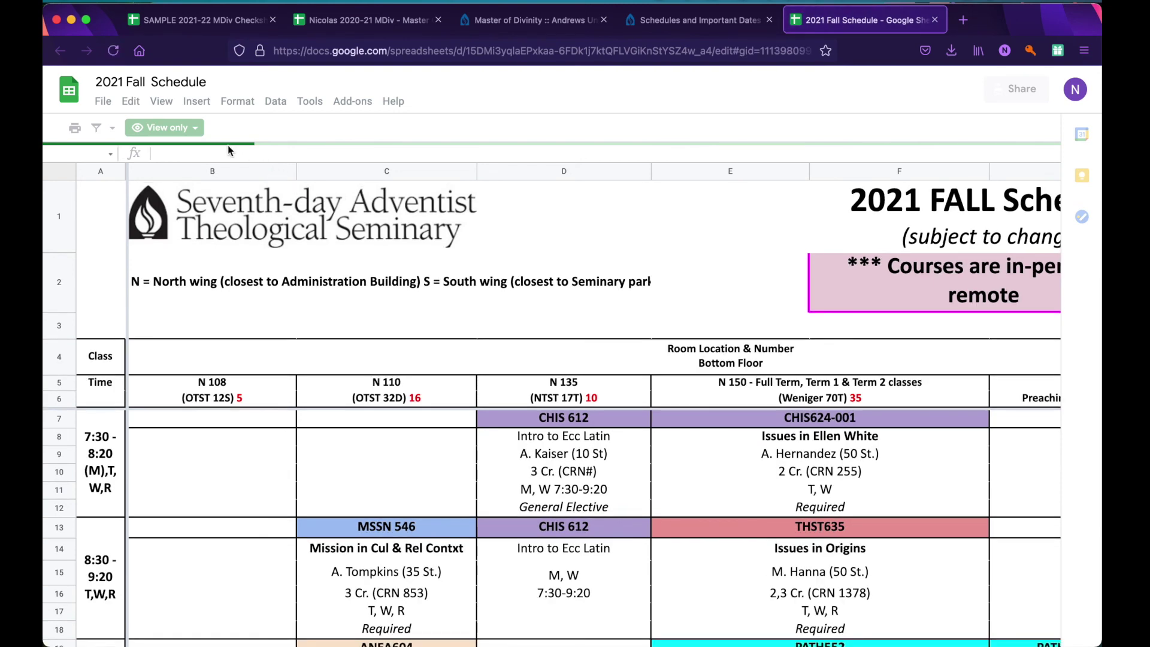
Zoom the Fall 2021 timetable to 50%, read the Ellen White and SDA Theology entries, then view Arranged & Online Courses.
click(155, 133)
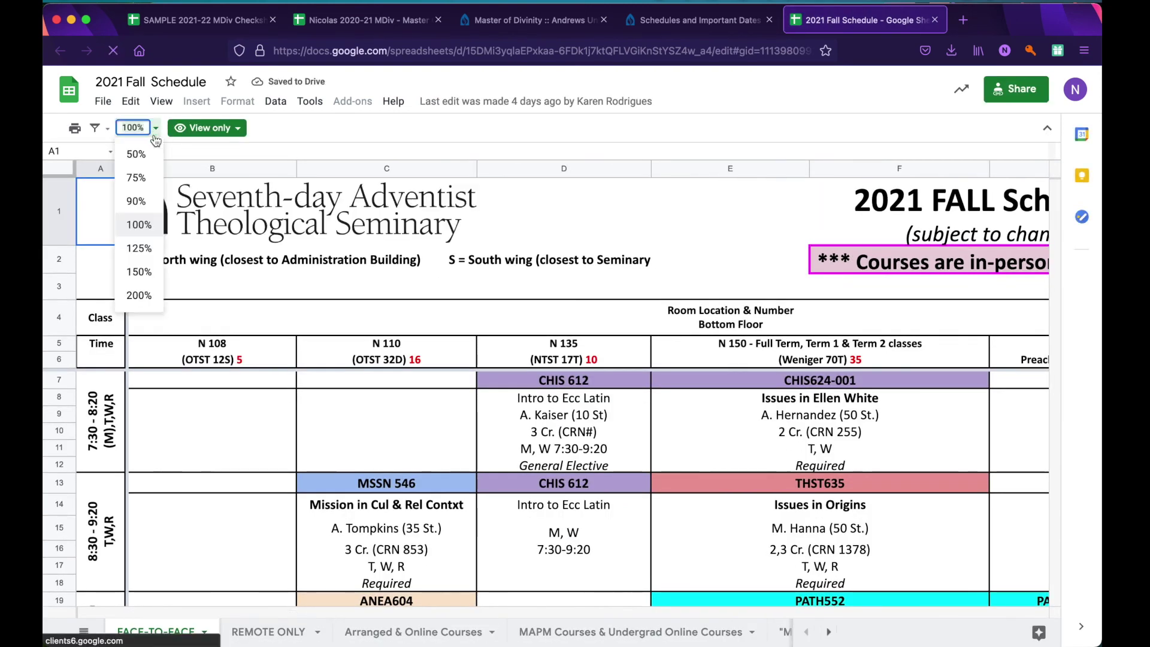
click(149, 153)
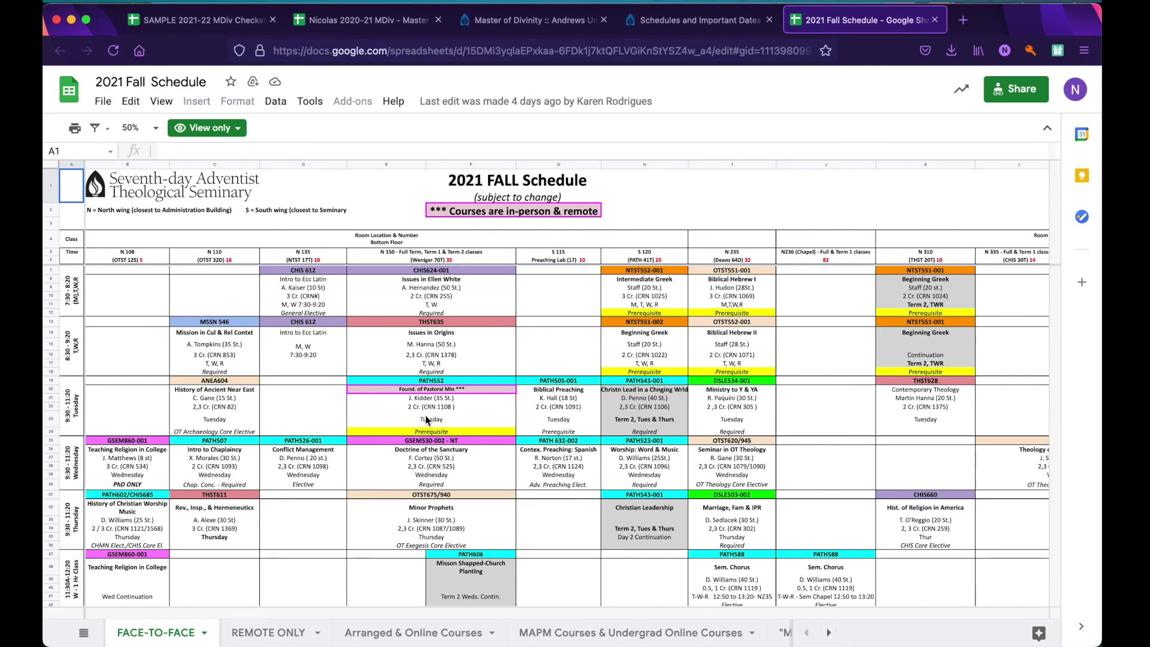
click(456, 280)
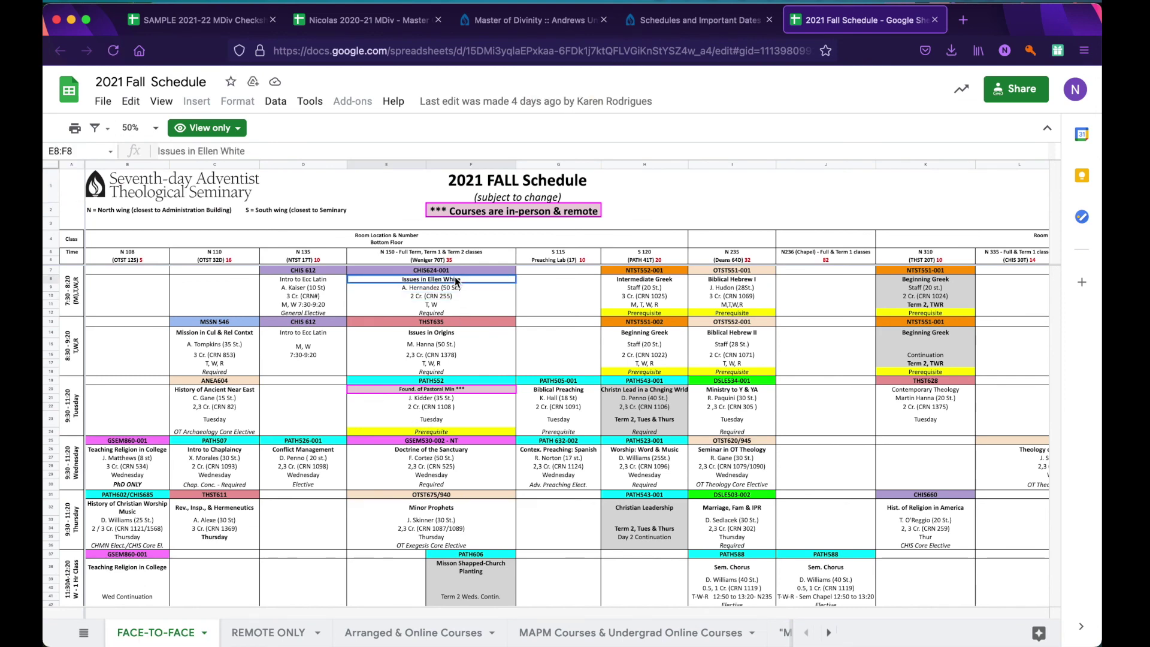
scroll(592, 396, right, 6)
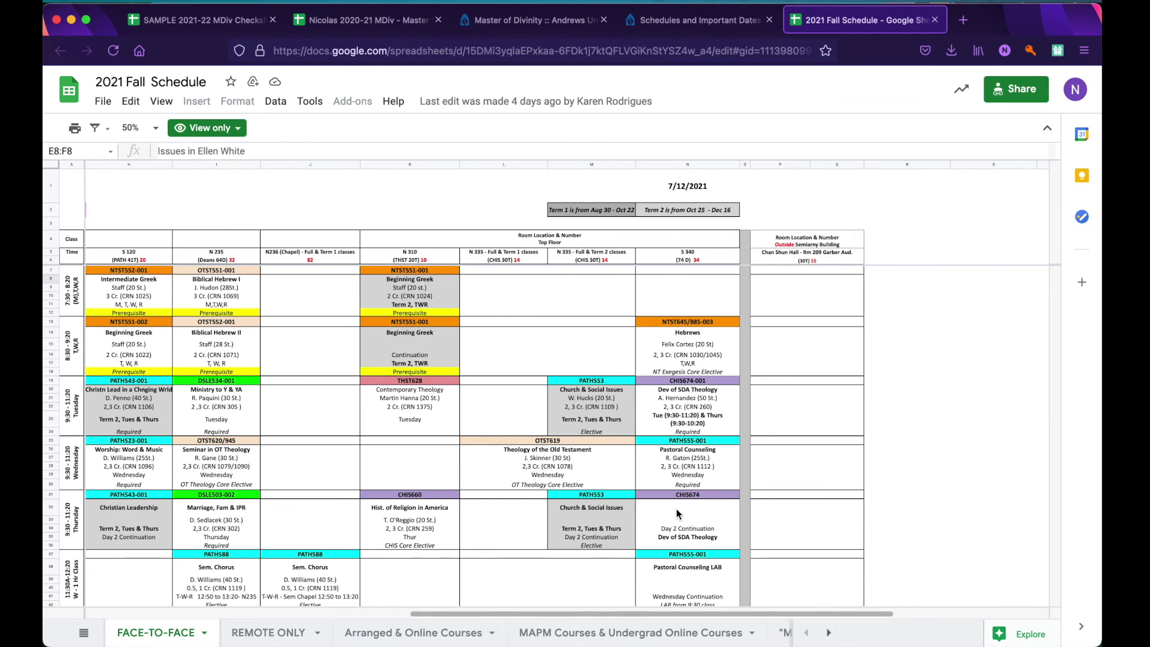
click(710, 390)
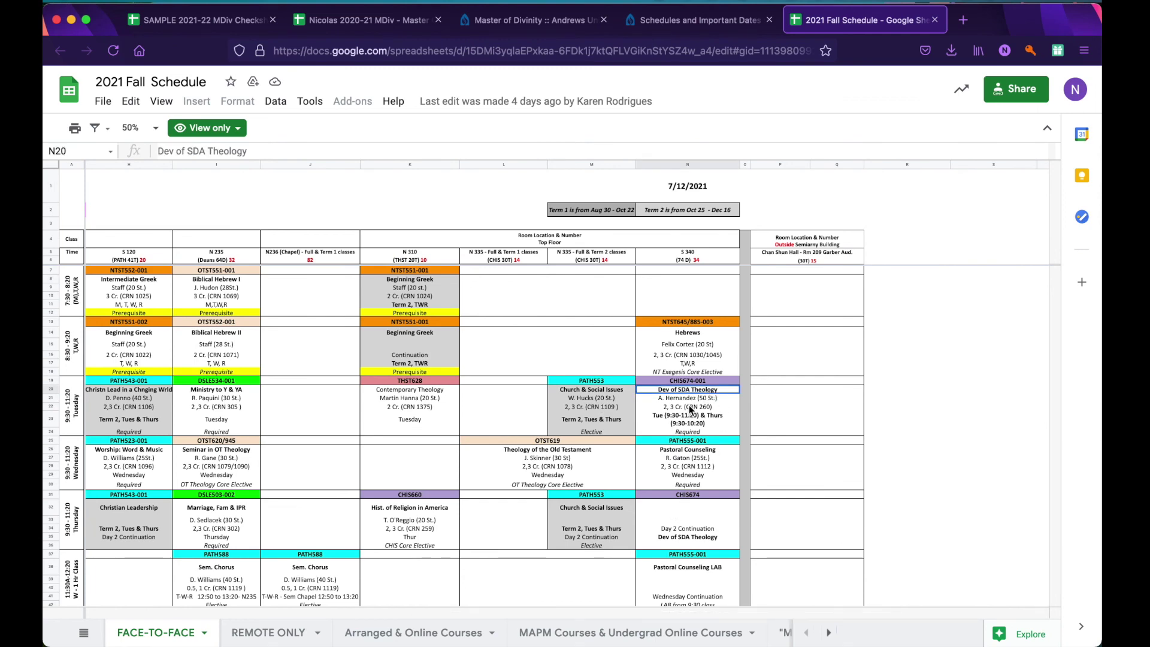
scroll(414, 455, left, 6)
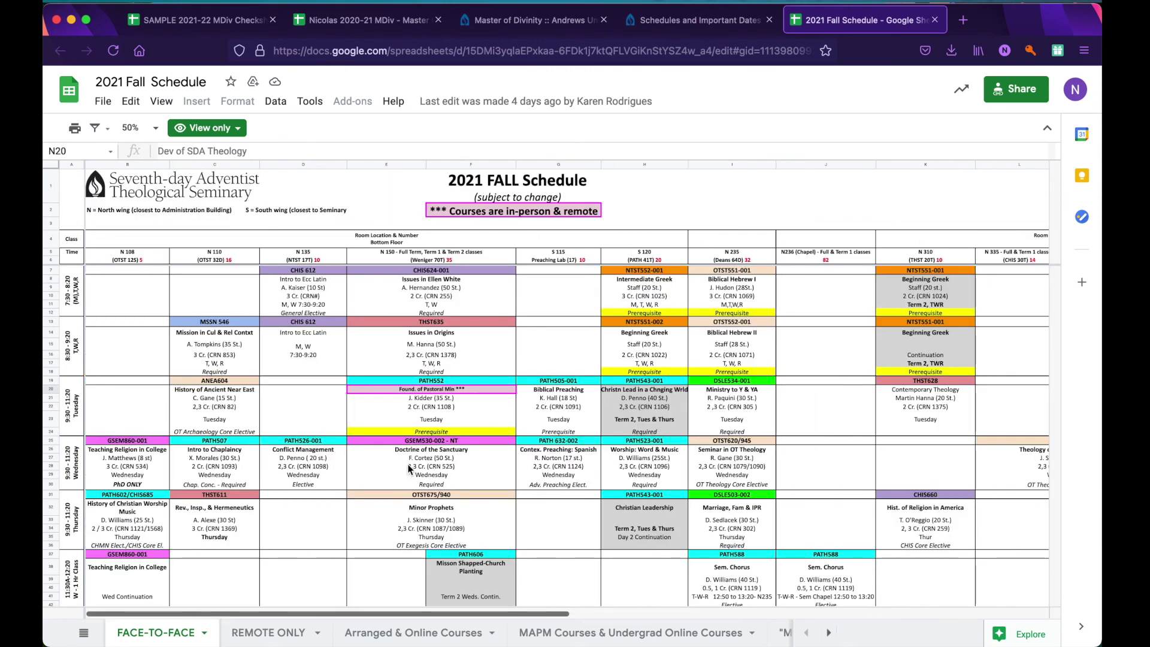
click(390, 633)
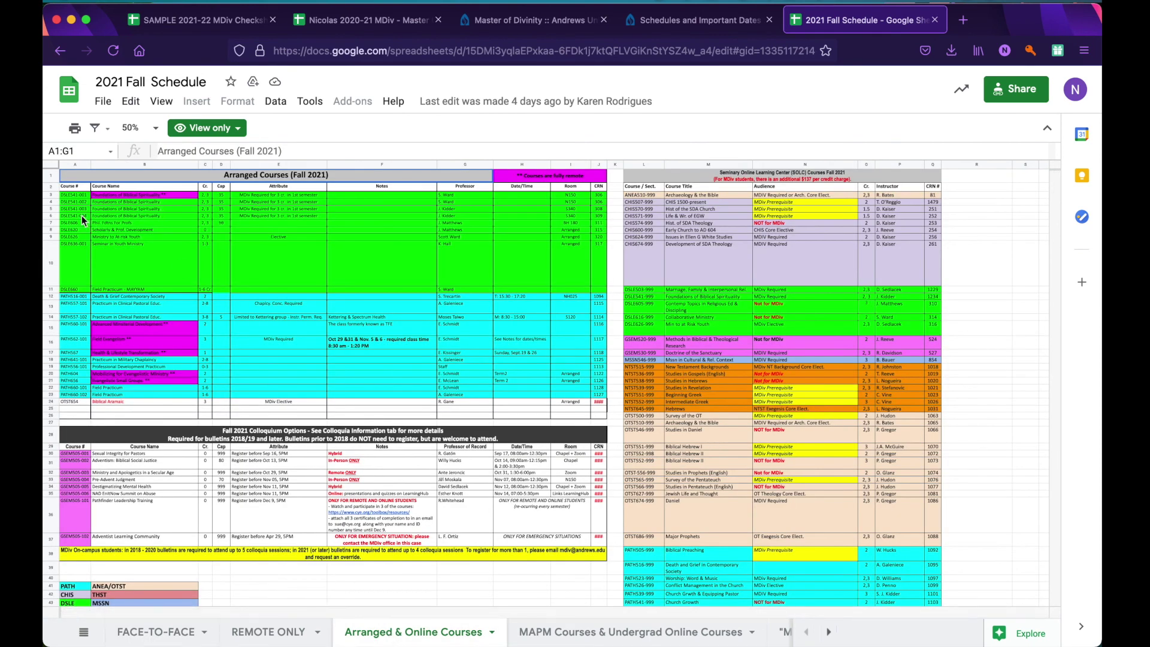
Check the DSLE541-002 and -004 sections, reset zoom to 100%, and go back to FACE-TO-FACE.
click(78, 216)
drag(103, 220, 528, 213)
click(85, 201)
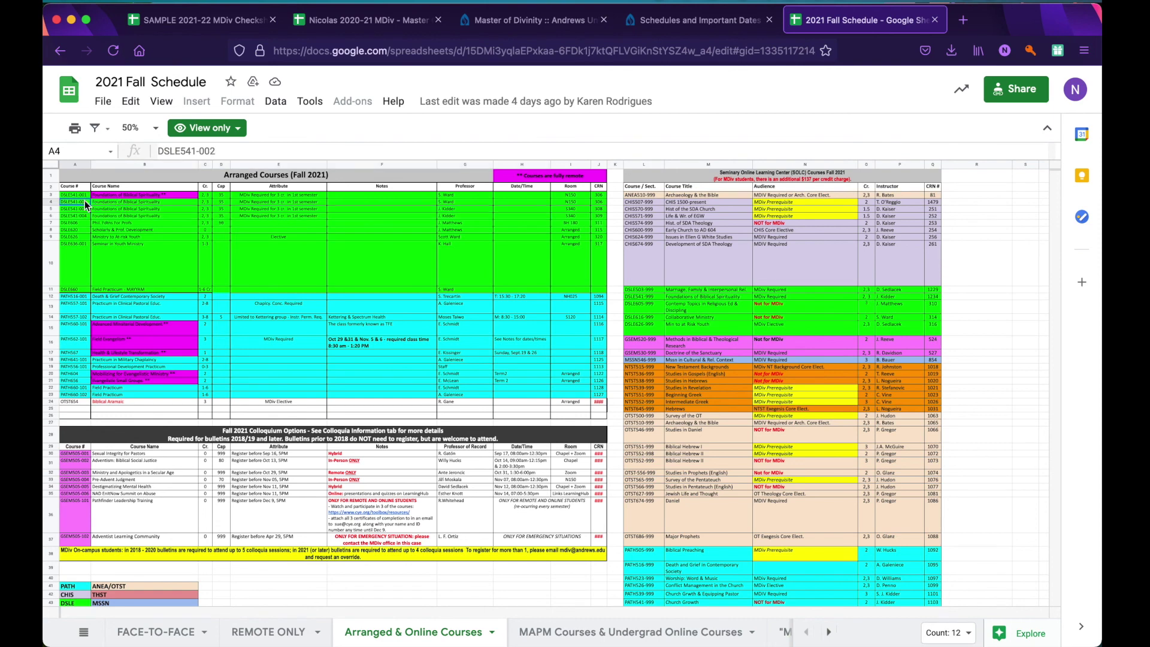
click(158, 131)
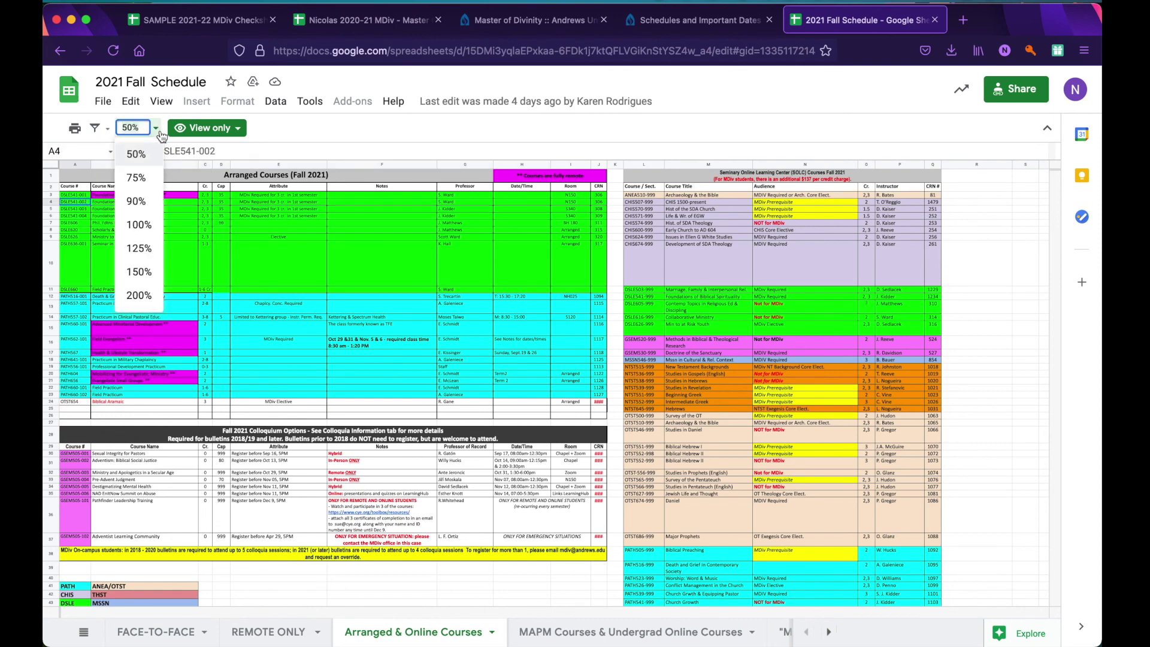
click(147, 224)
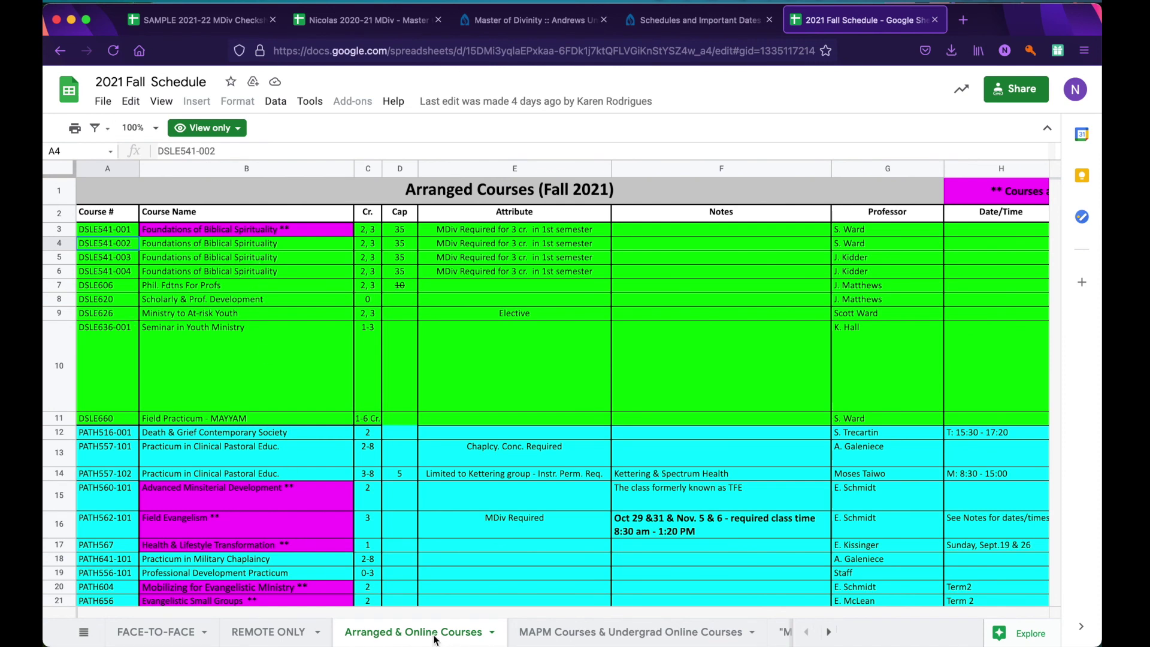
click(203, 640)
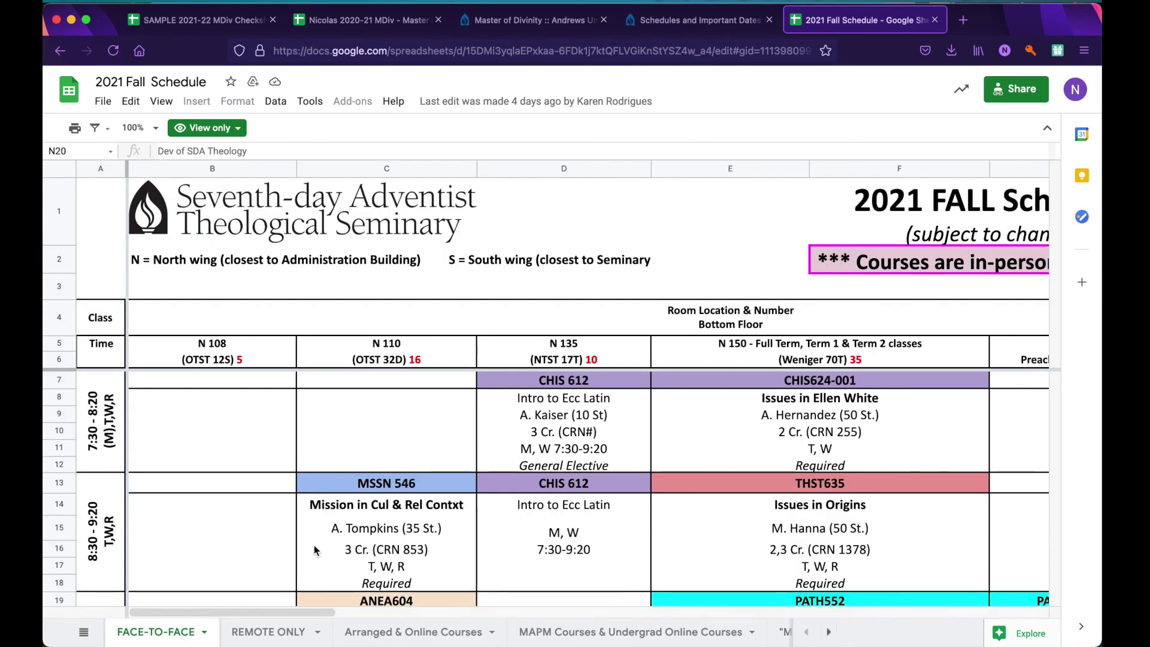
Zoom to 50%, find Collaborative Ministry's fall listing and instructor, then go back to the MDiv checksheet.
click(139, 127)
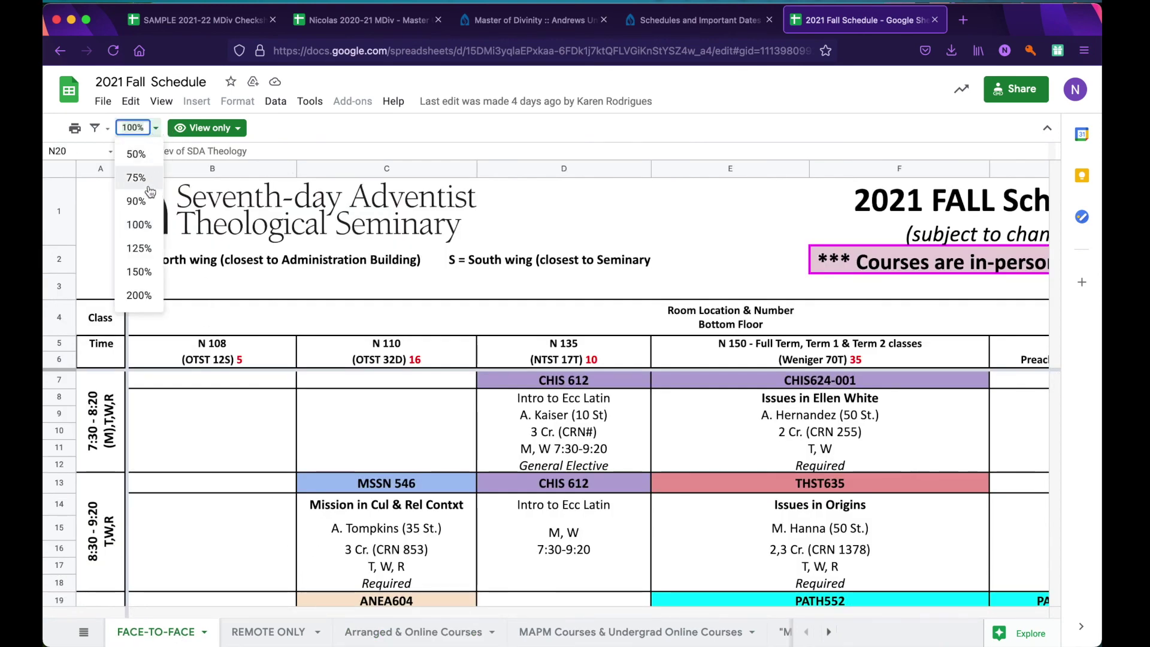
click(143, 161)
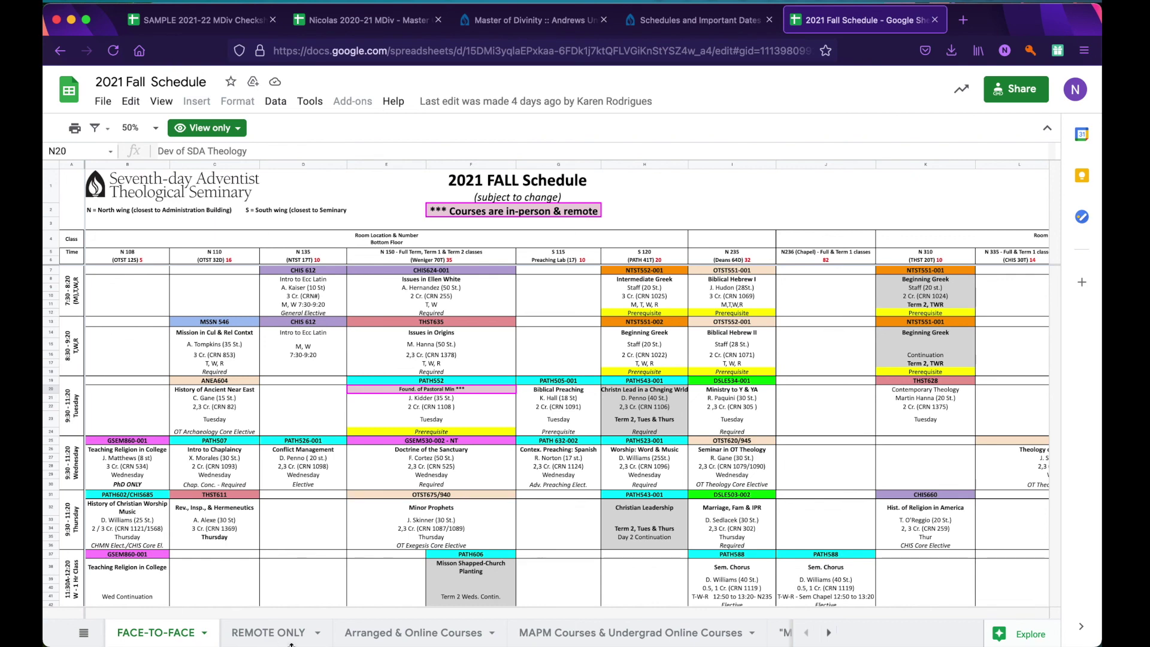
scroll(493, 585, down, 3)
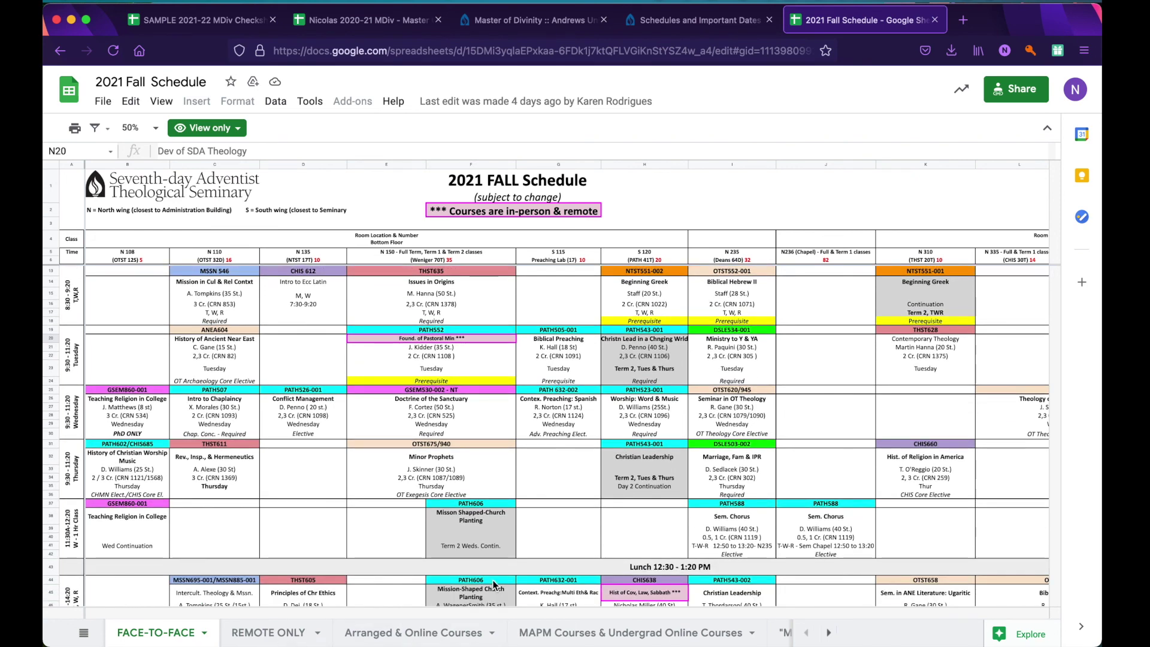
scroll(493, 584, down, 3)
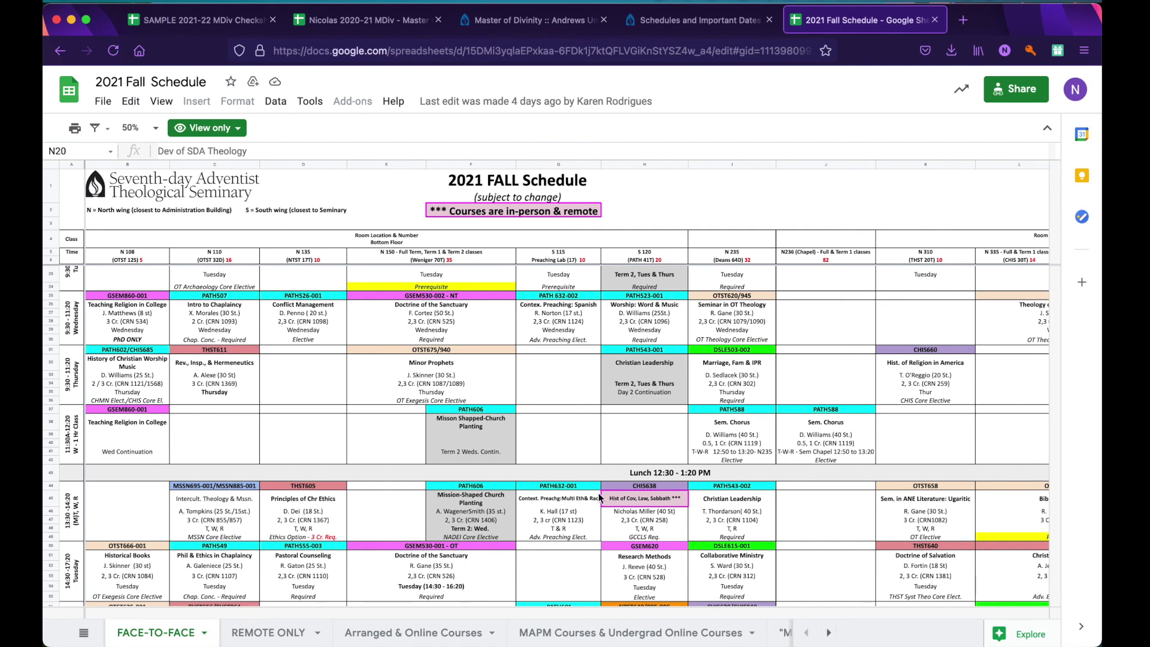
scroll(594, 566, down, 2)
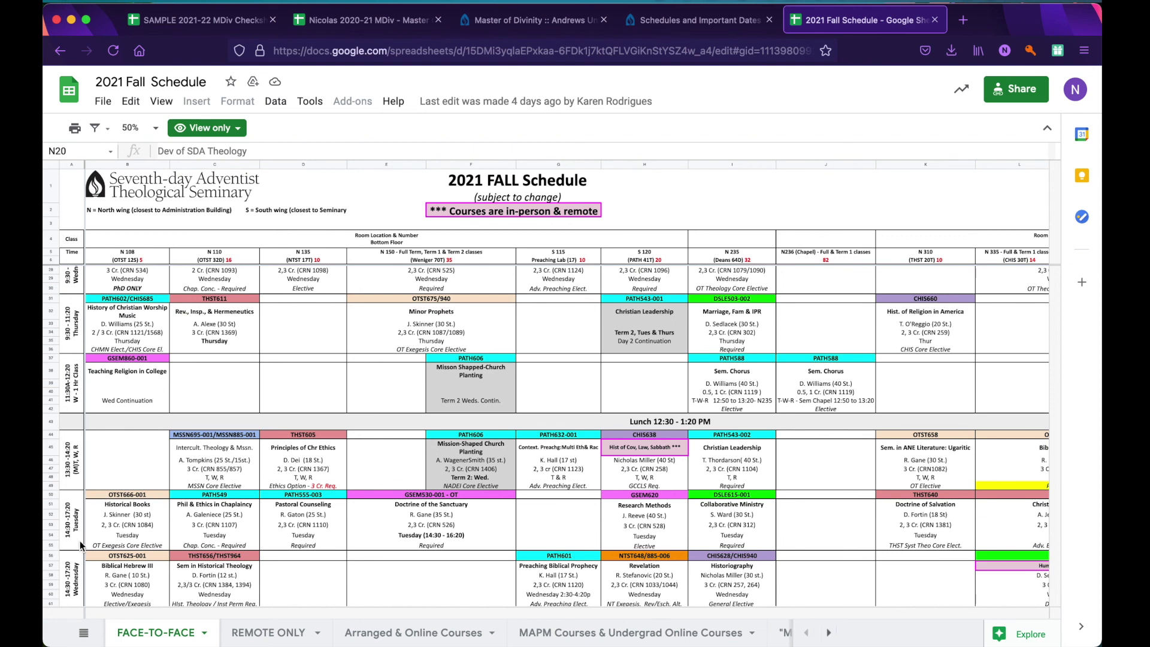
click(736, 517)
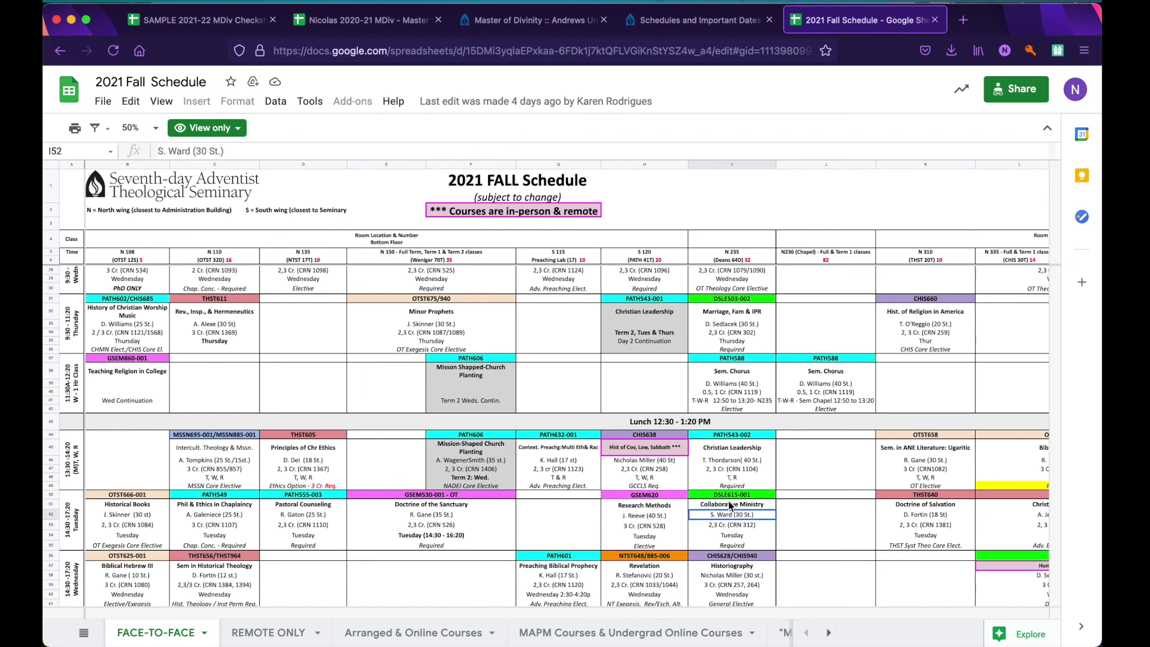
click(730, 504)
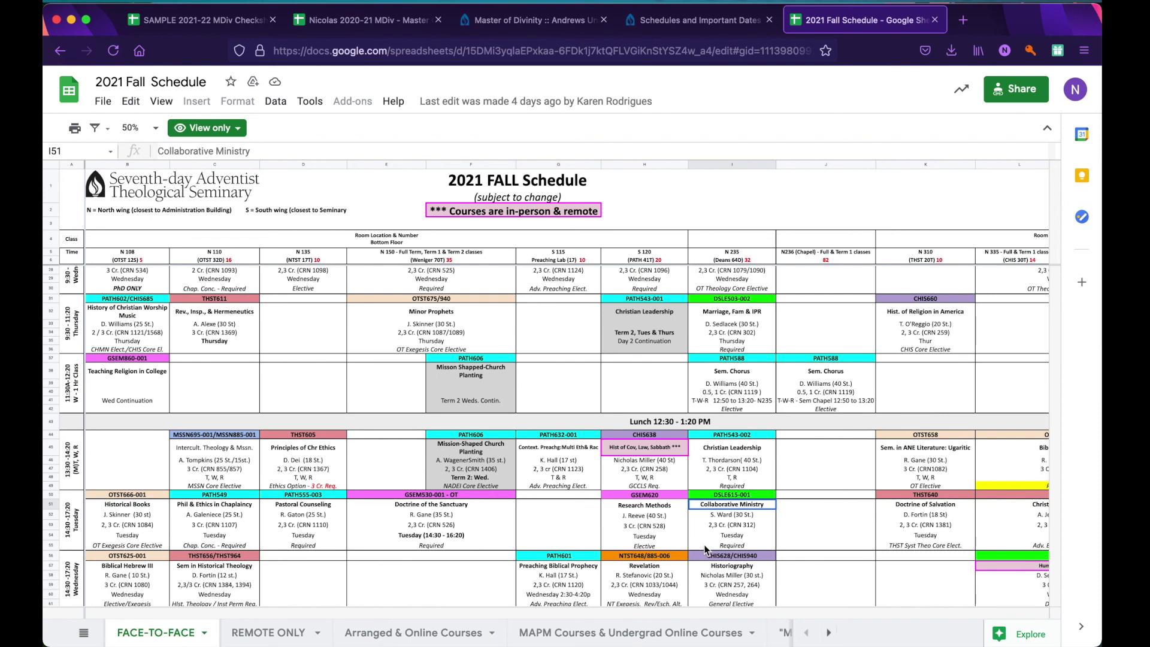
click(195, 24)
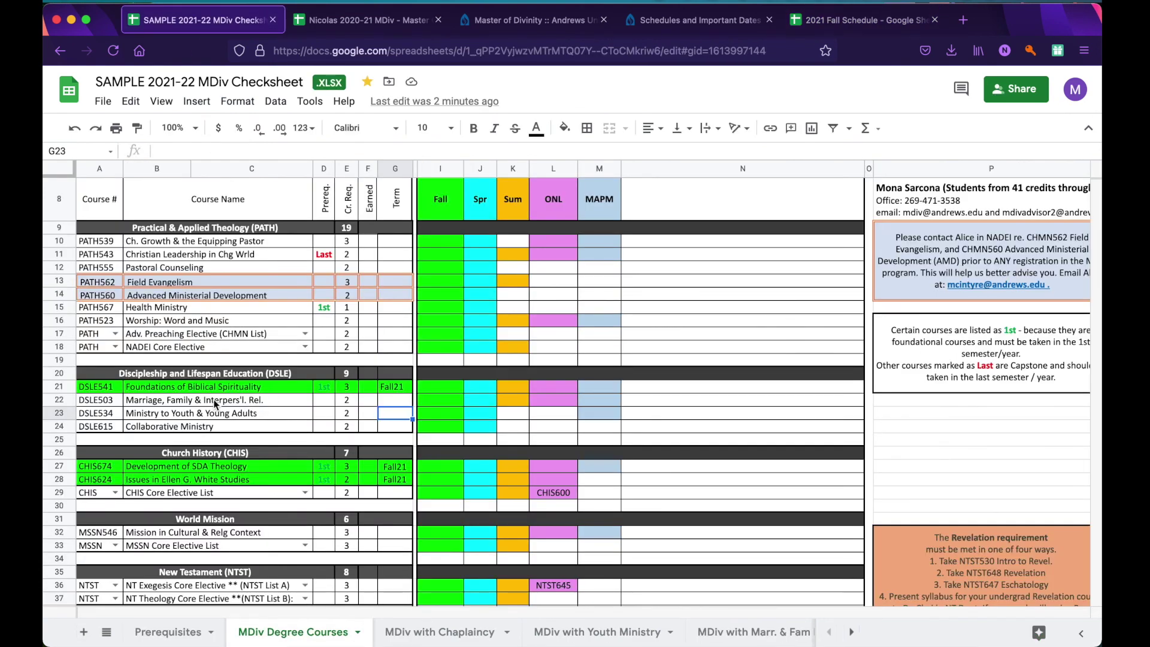
Enter Fall21 as the term for DSLE615 Collaborative Ministry in G24.
click(383, 429)
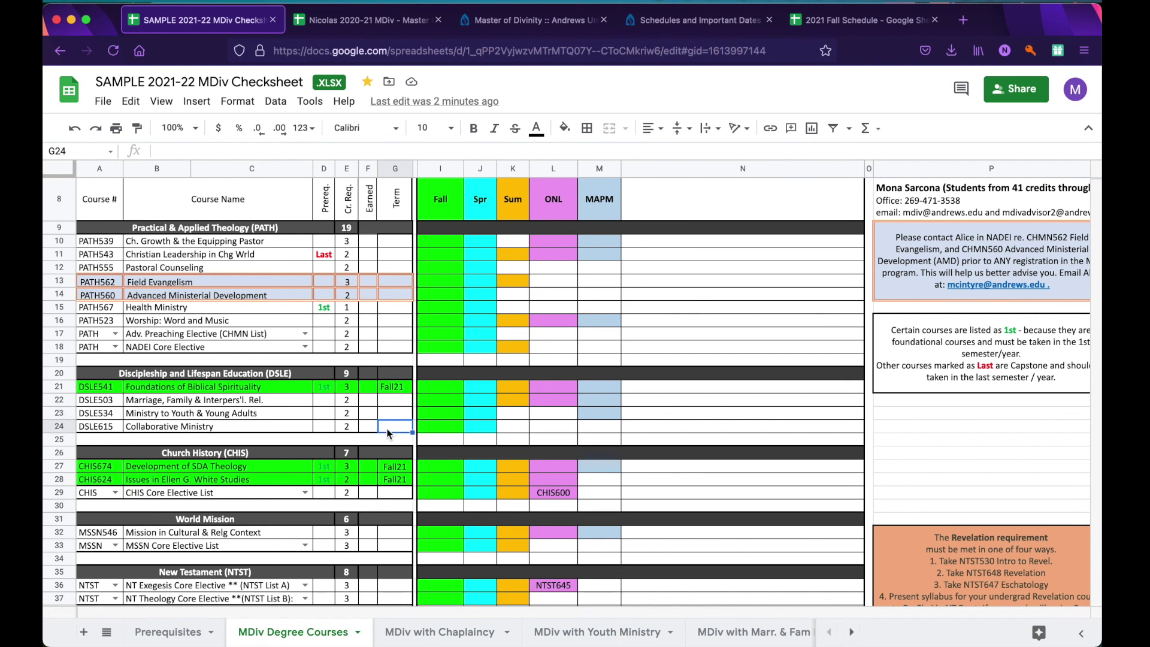
text(Fall21)
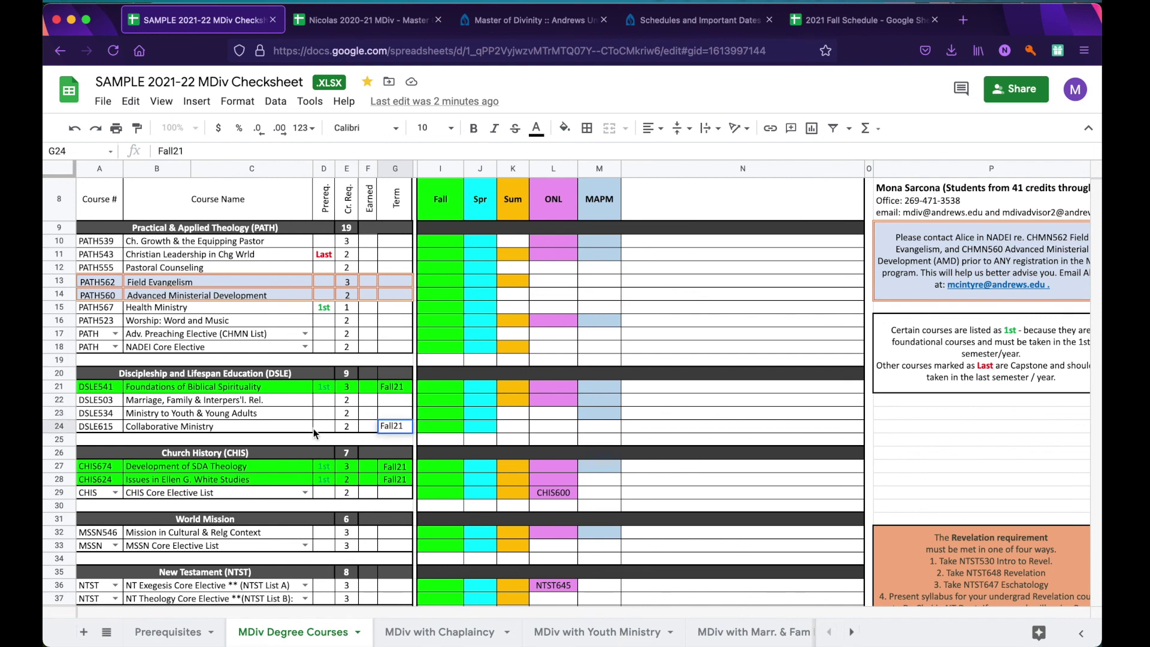
click(302, 430)
Fill the DSLE615 row A24:G24 bright green.
click(105, 431)
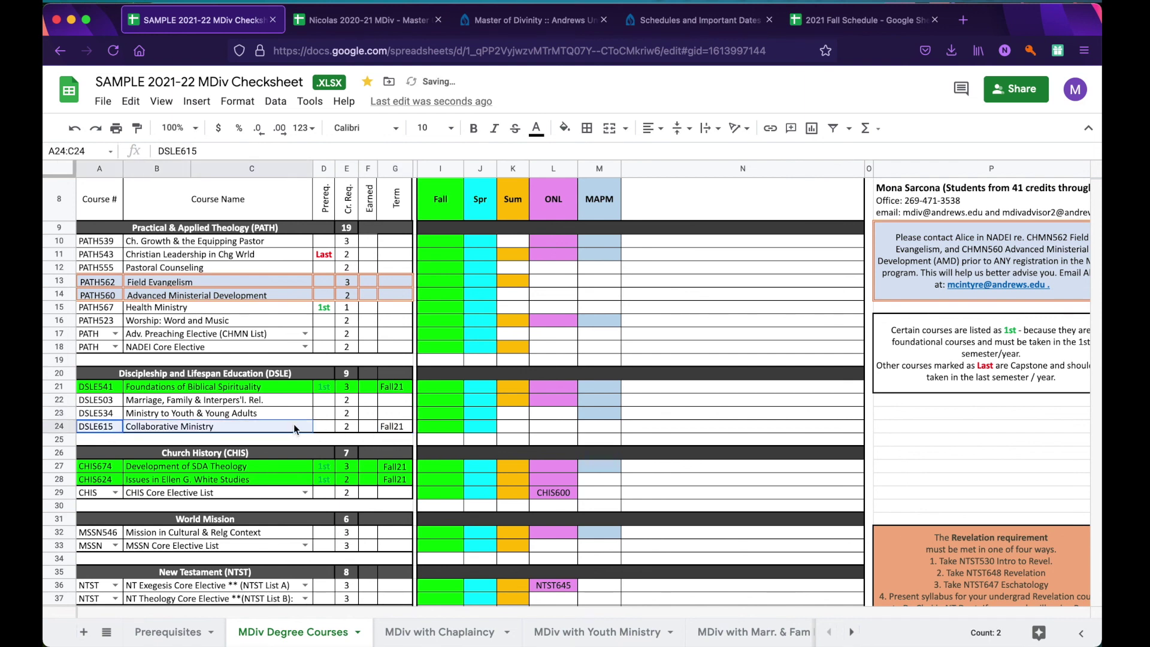
drag(294, 424, 394, 423)
click(565, 128)
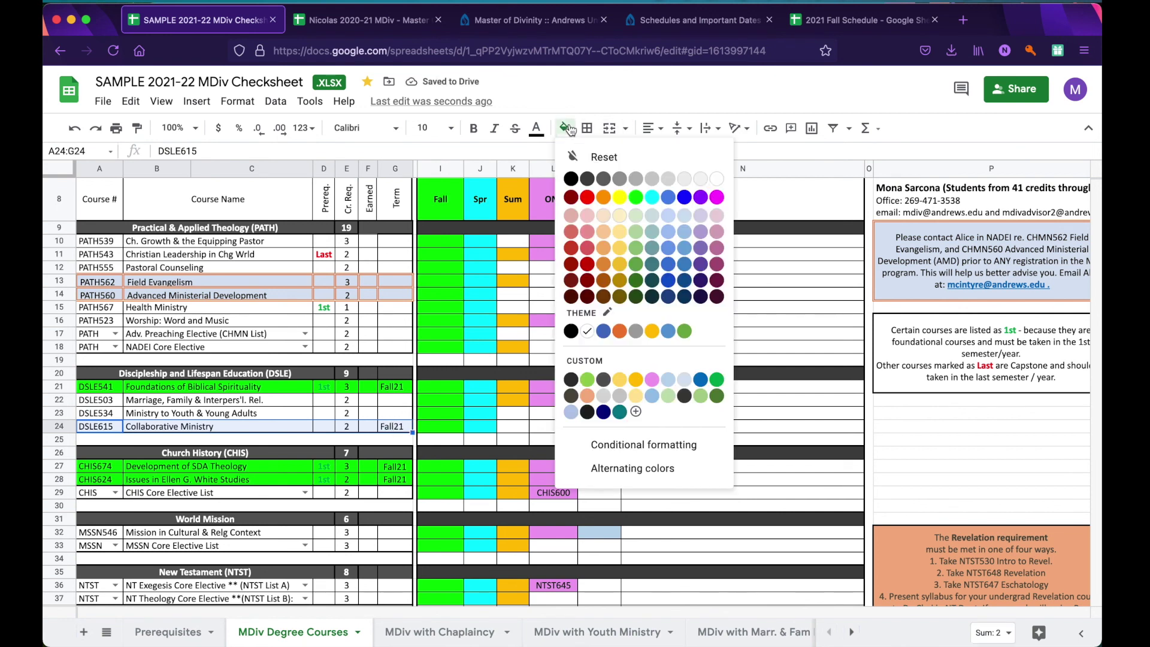
click(637, 204)
click(398, 401)
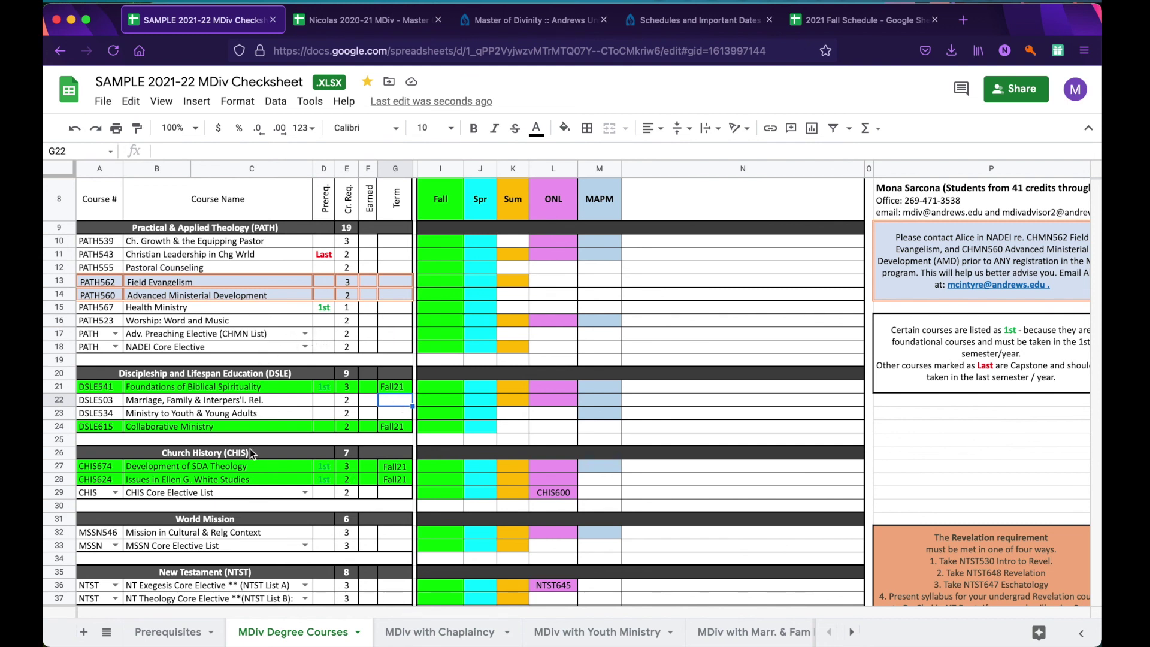
scroll(437, 531, down, 5)
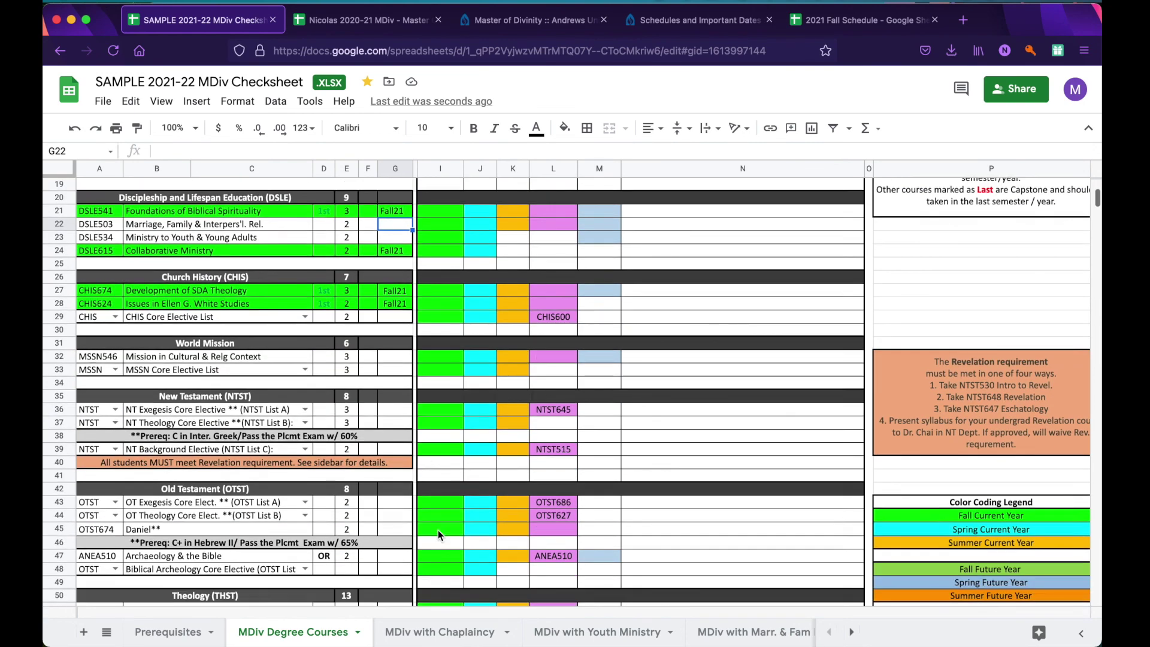
scroll(437, 531, down, 5)
scroll(437, 530, up, 10)
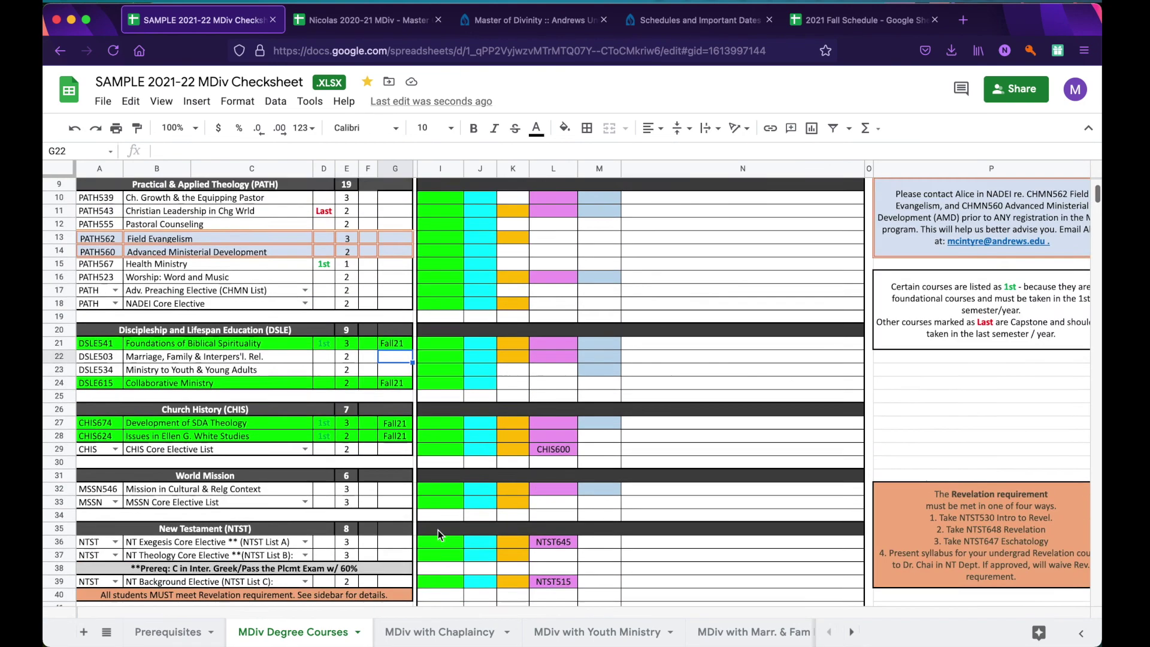
scroll(438, 530, up, 5)
scroll(438, 530, down, 2)
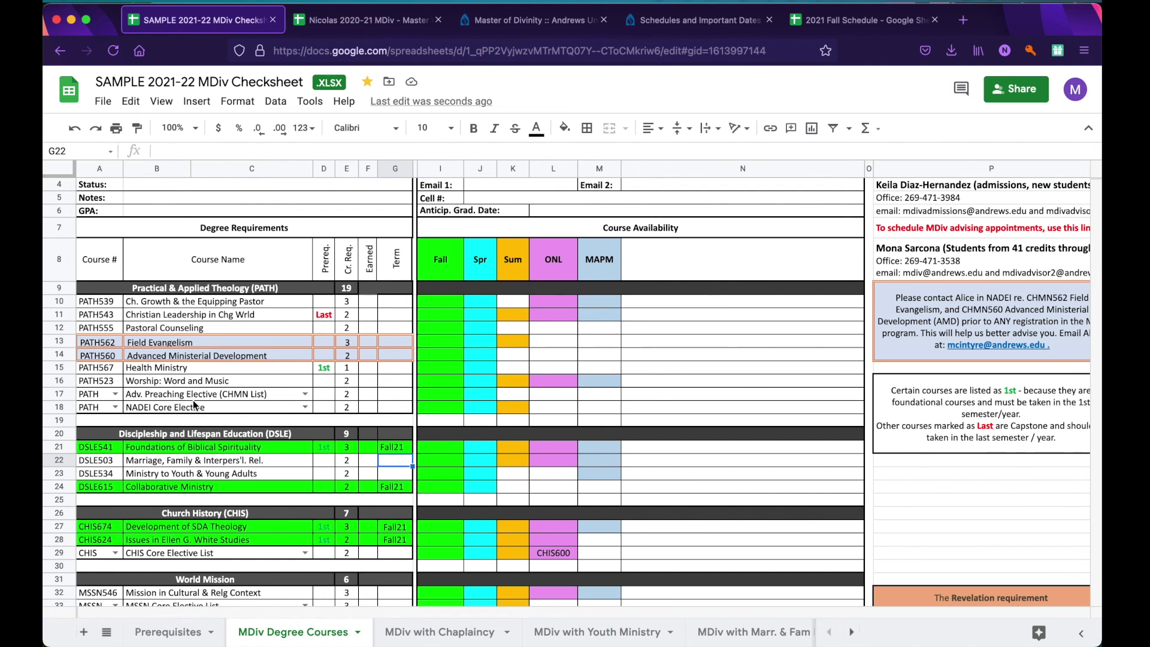
click(673, 24)
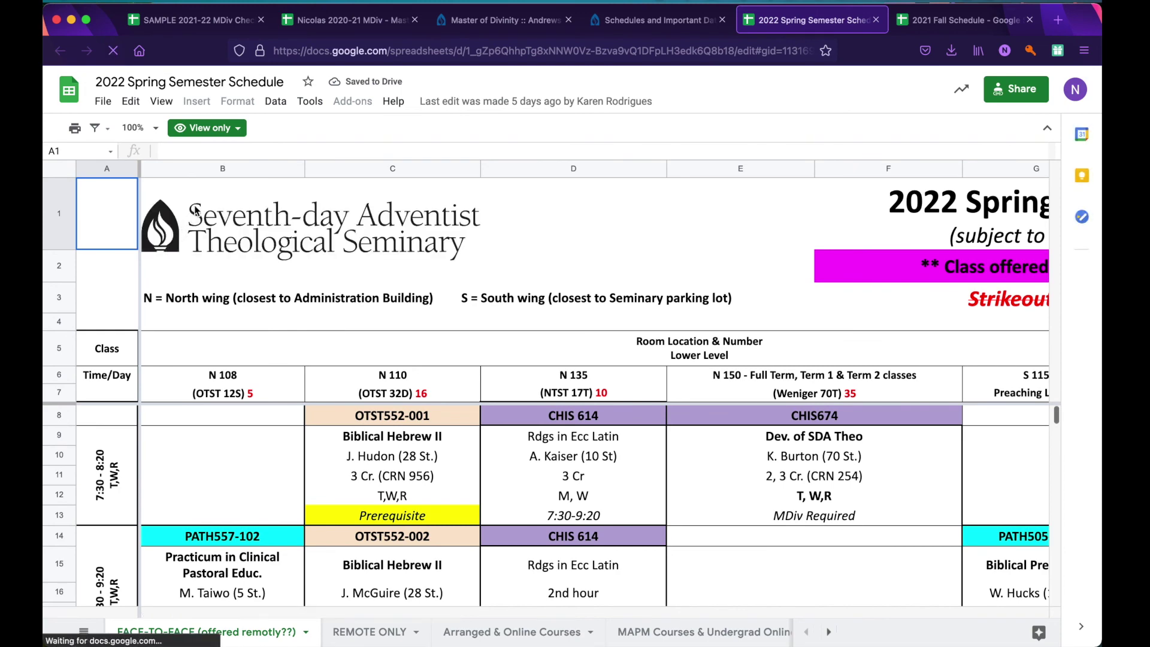
Zoom the 2022 Spring schedule to 50% and read the Context. Prchg: Youth and Media Ministry entries.
click(146, 131)
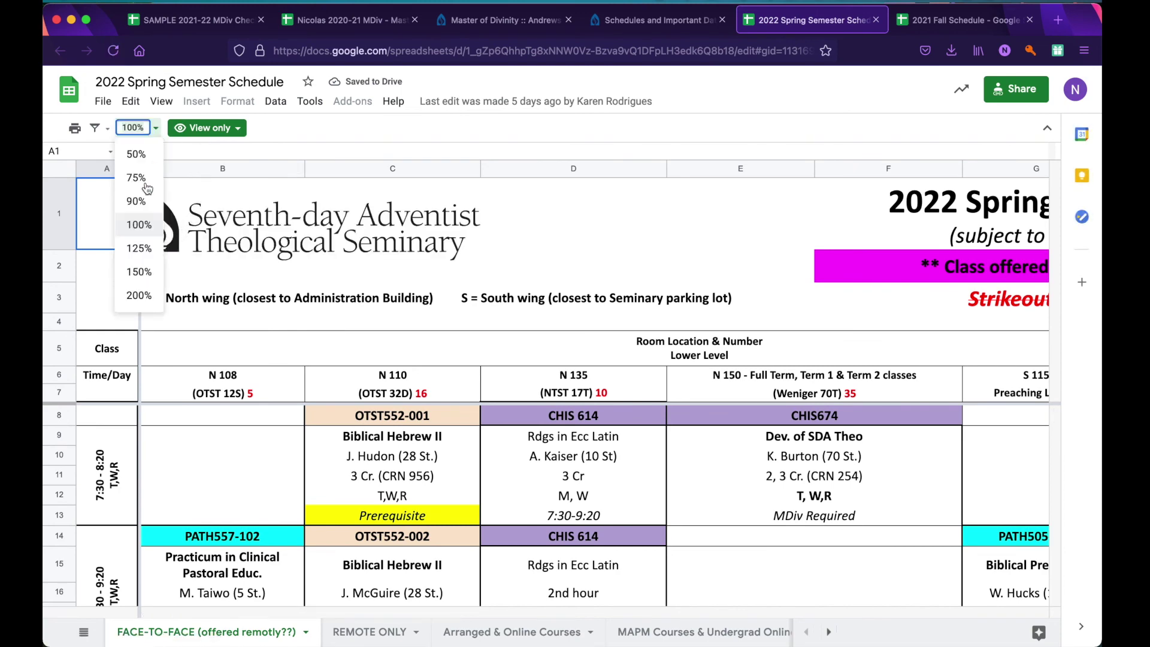
click(133, 152)
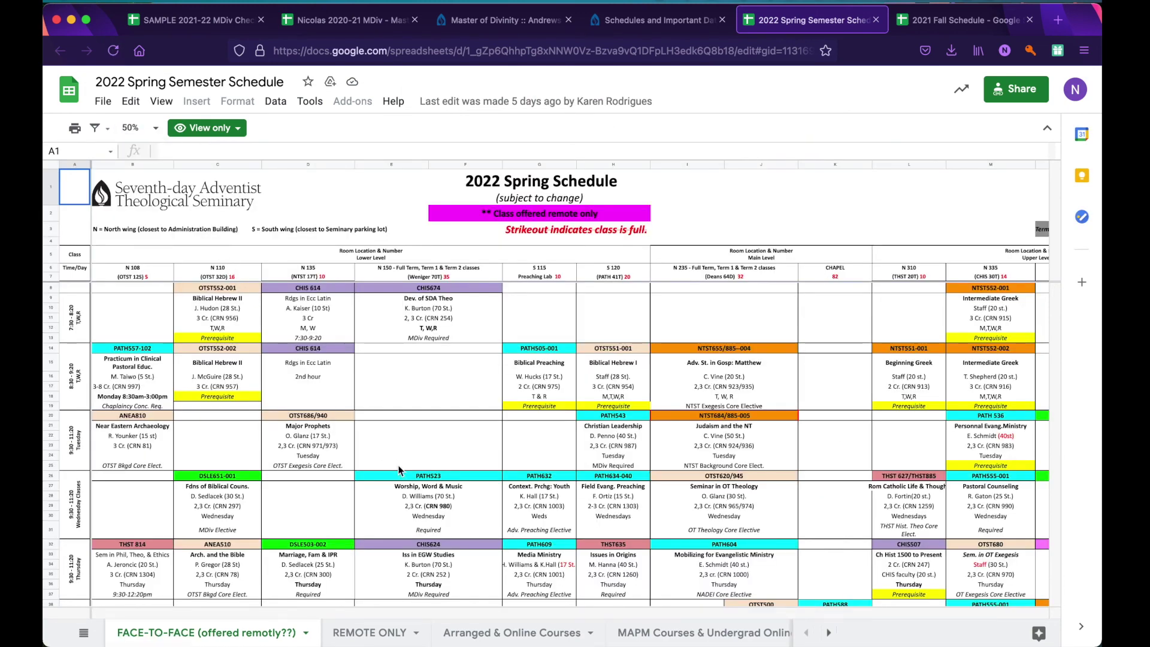
click(525, 488)
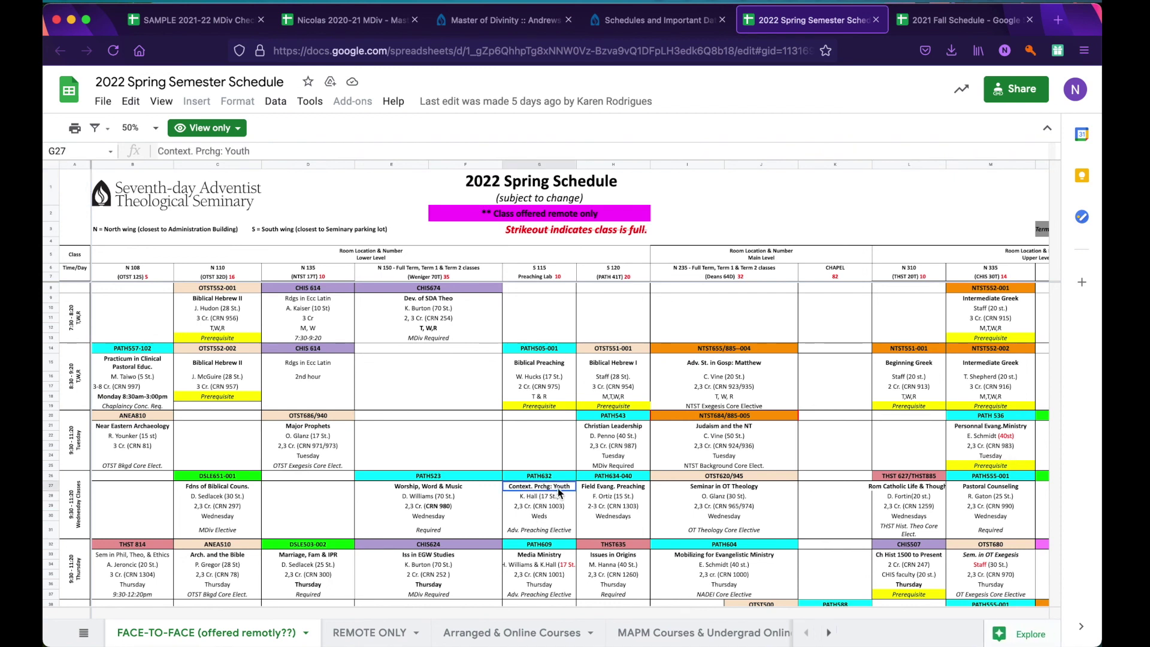
click(533, 536)
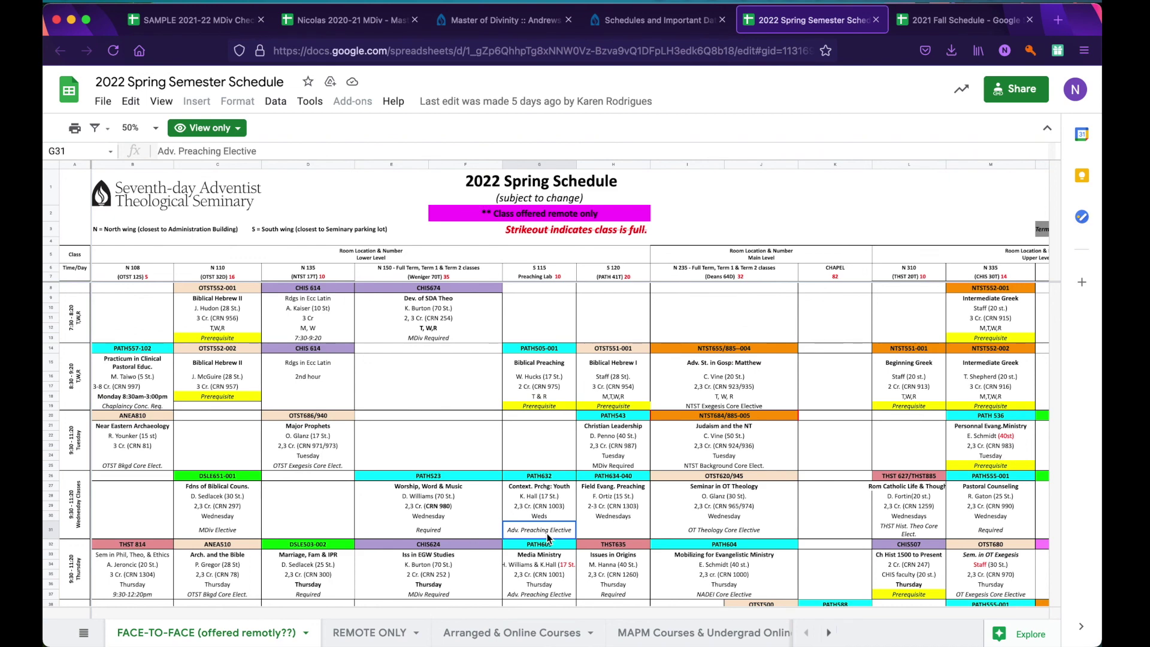
scroll(548, 533, down, 3)
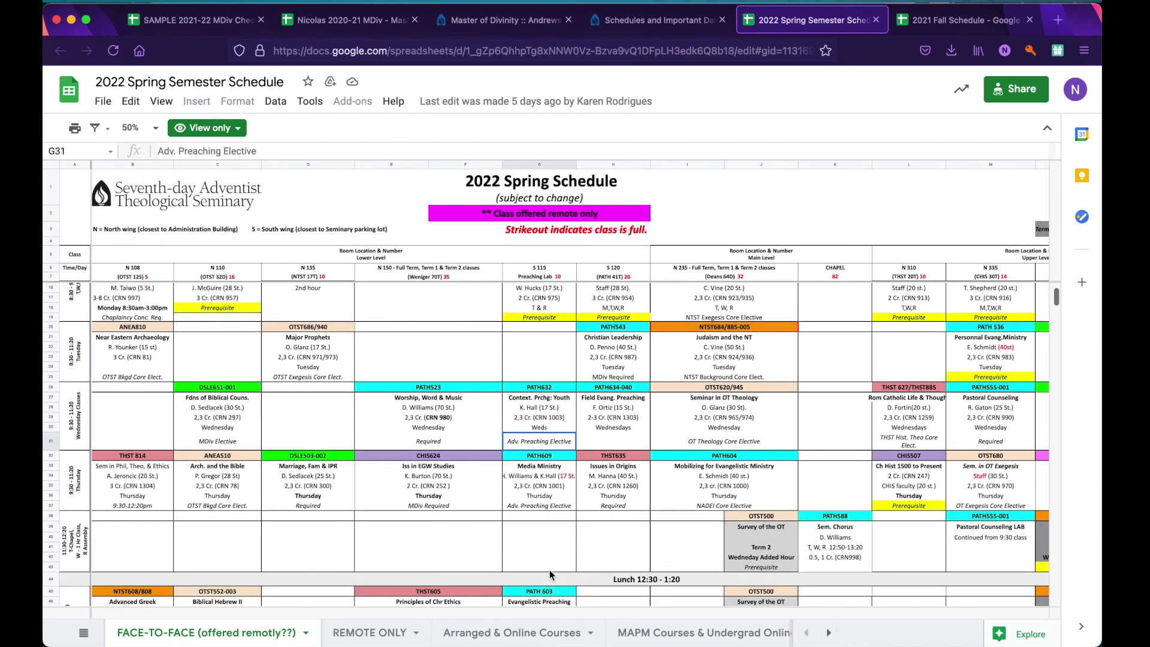
click(550, 470)
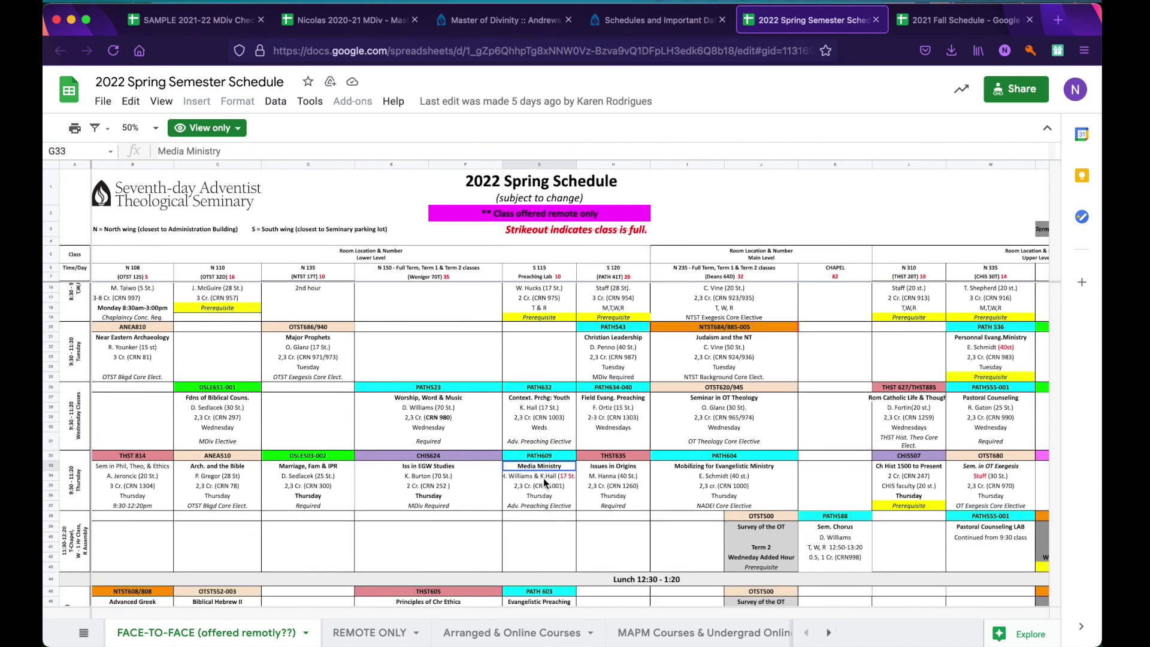
click(530, 506)
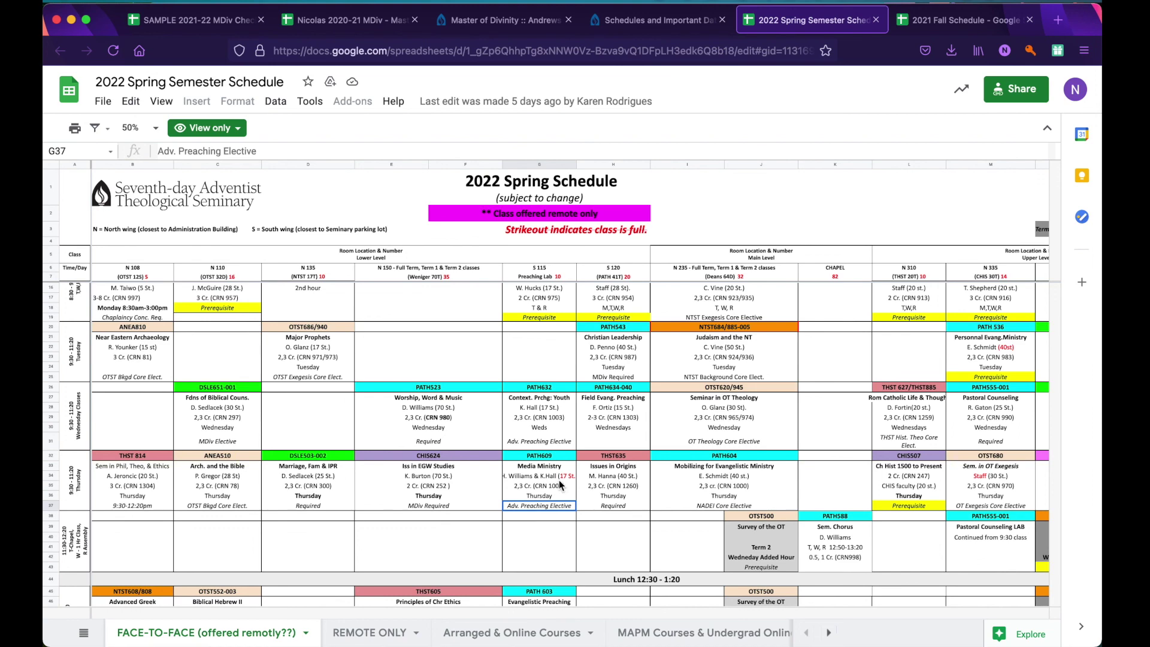
Check the PATH609 code, the THST Hist. Theo Core Elect. note and the history course's instructor.
click(543, 459)
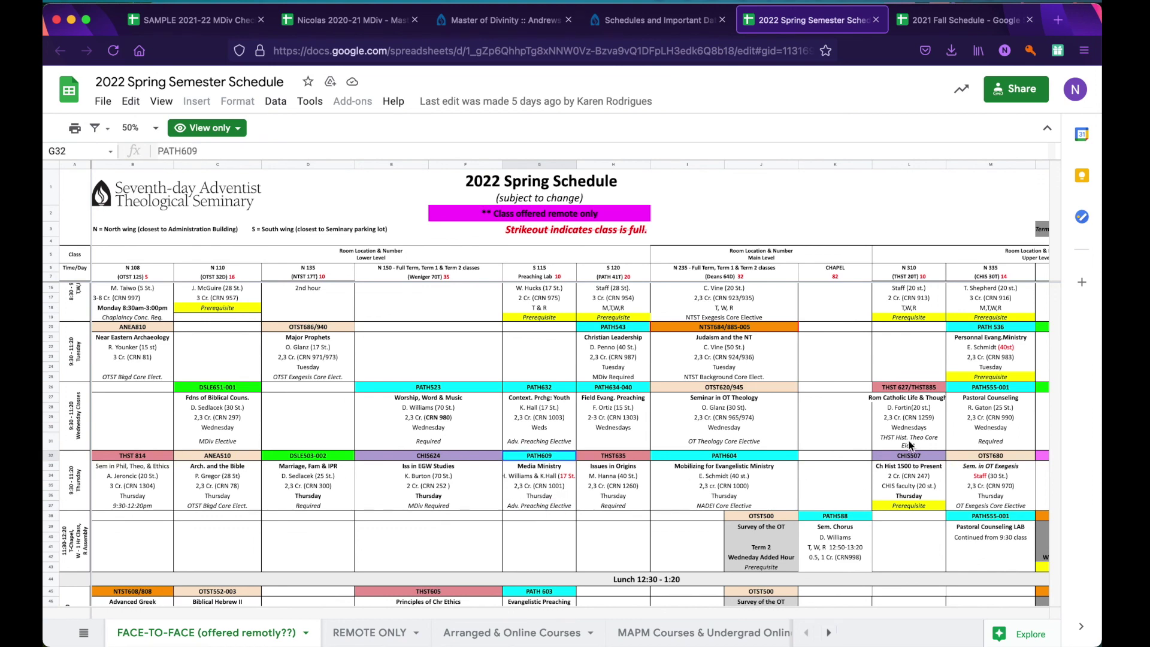
scroll(905, 449, right, 3)
click(719, 440)
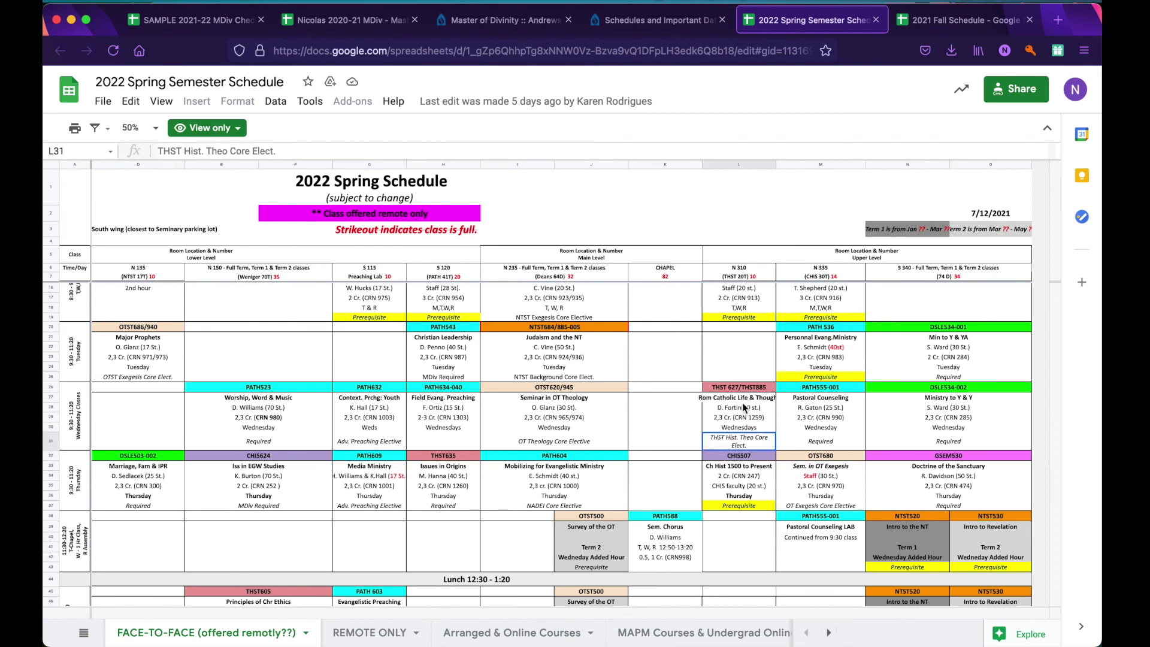
click(358, 400)
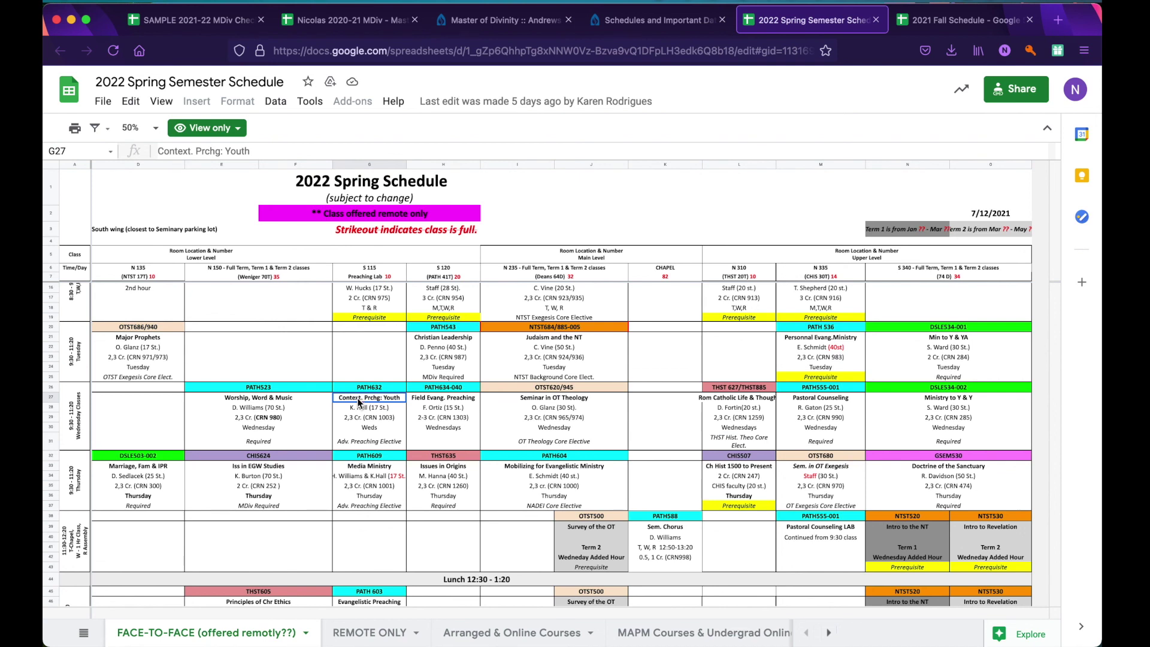
click(374, 469)
click(743, 408)
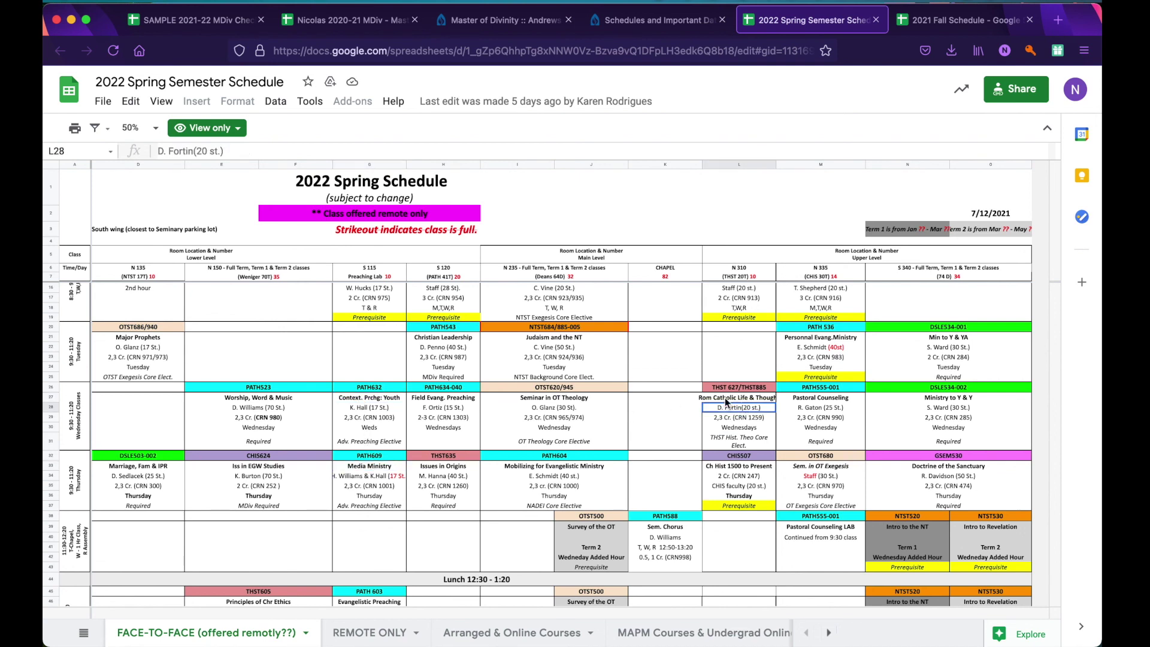
click(212, 24)
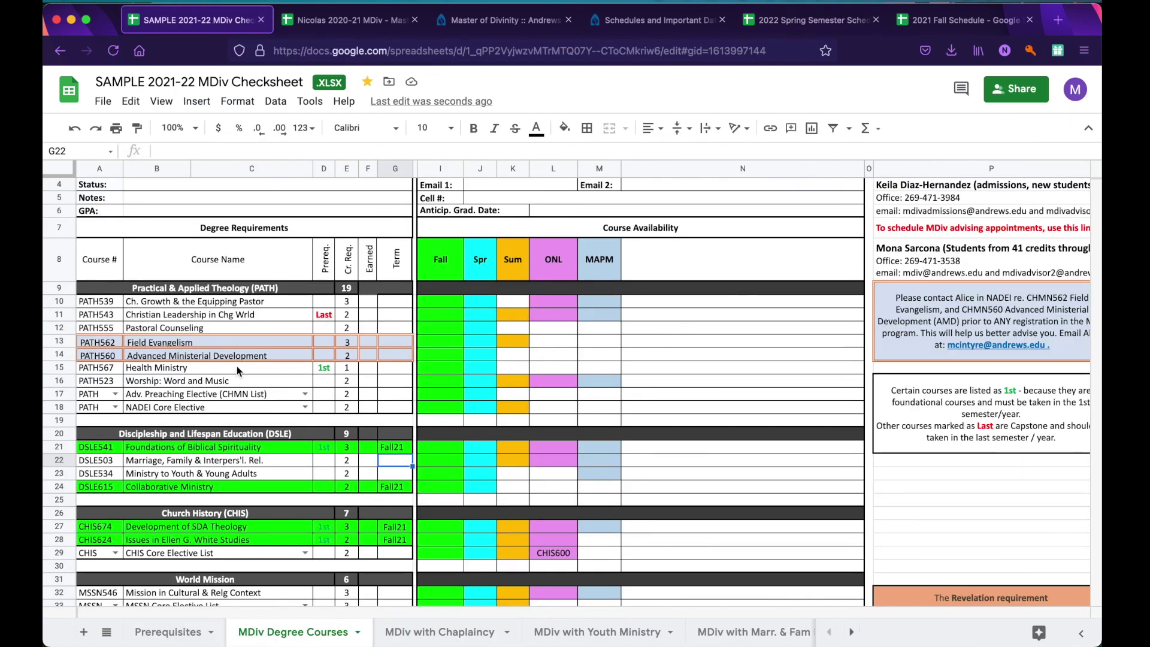
Choose Media Ministry as row 17's preaching elective, set its term to Spr22, and shade the row cyan.
click(305, 394)
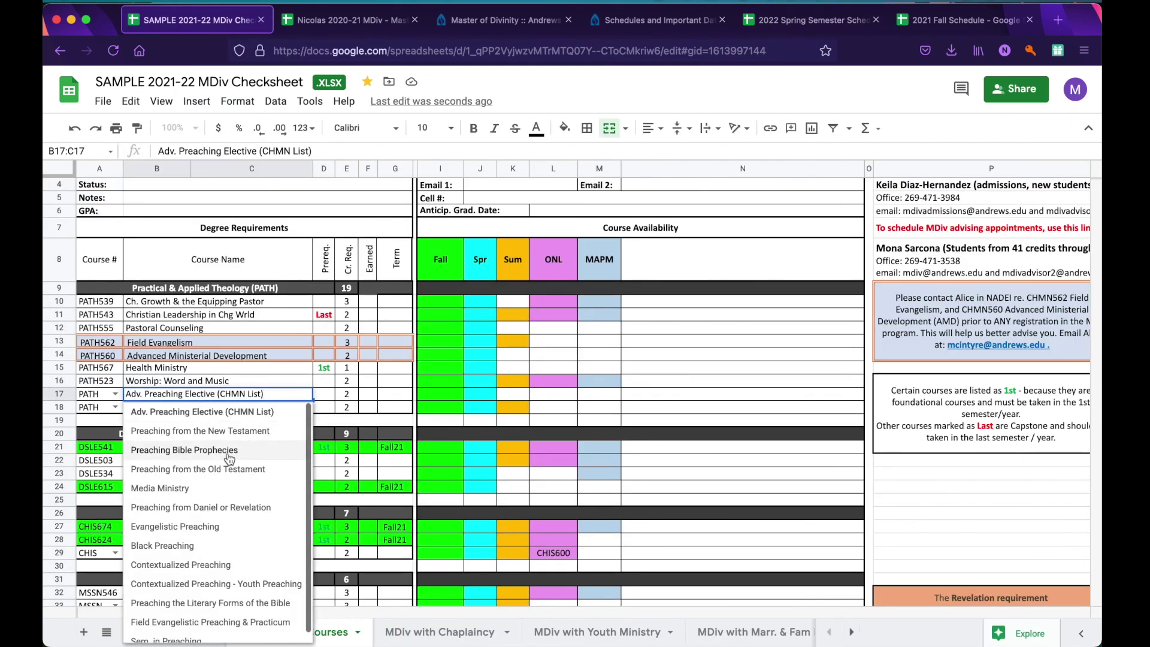
click(171, 488)
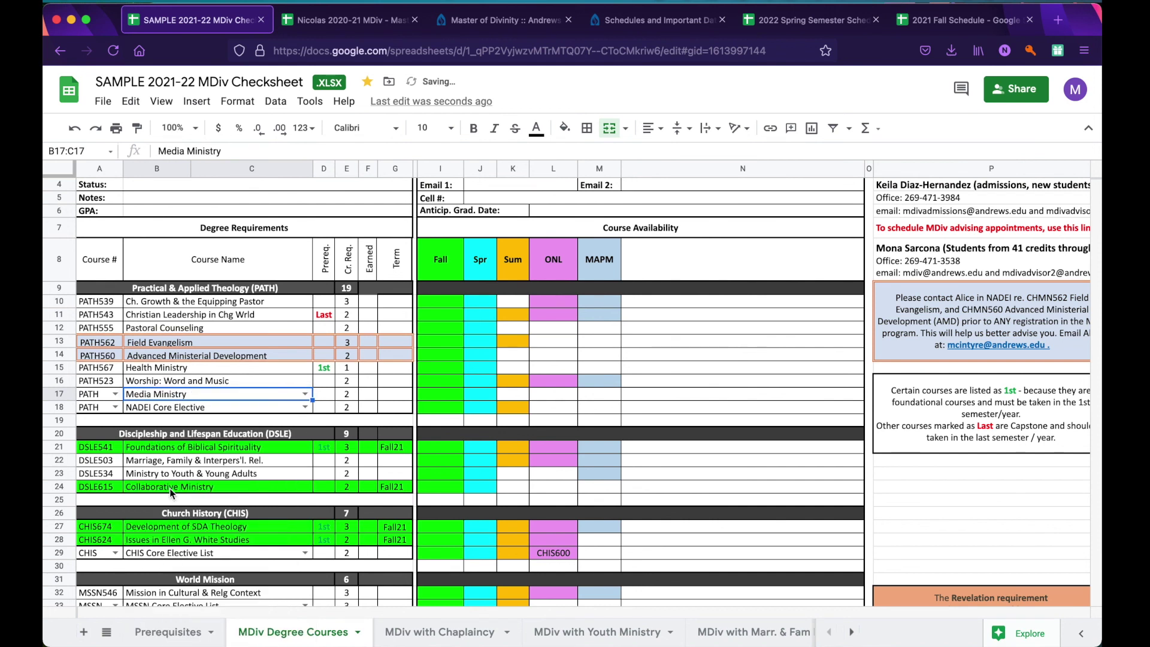
click(404, 396)
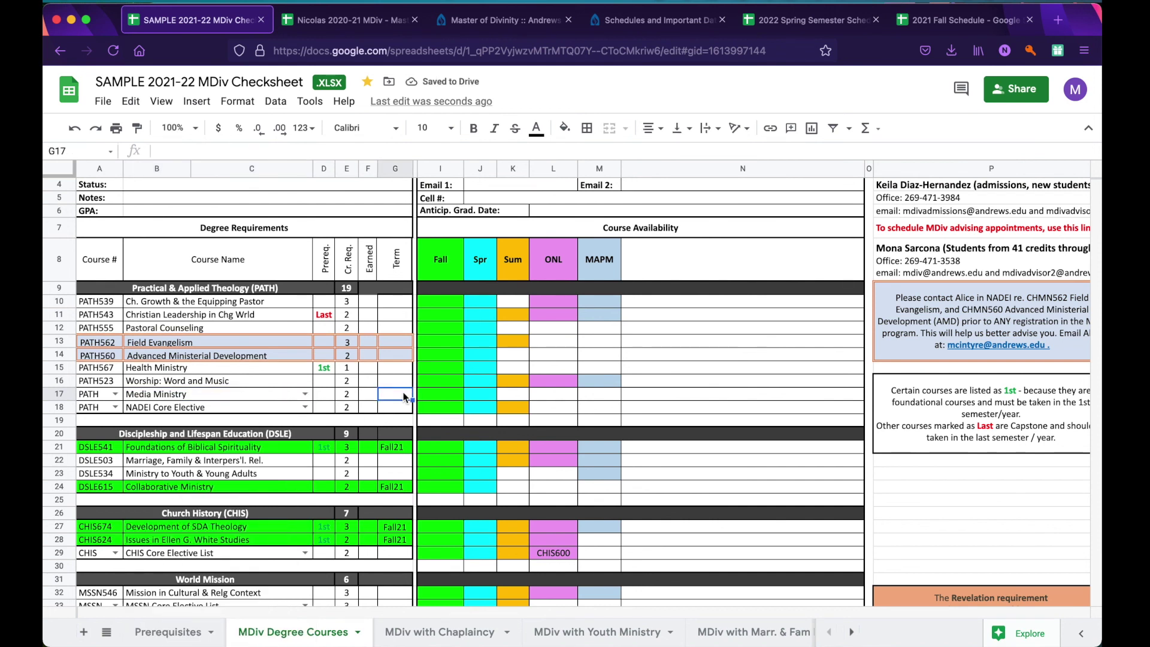
text(Spr22)
click(390, 411)
drag(100, 396, 396, 396)
click(564, 127)
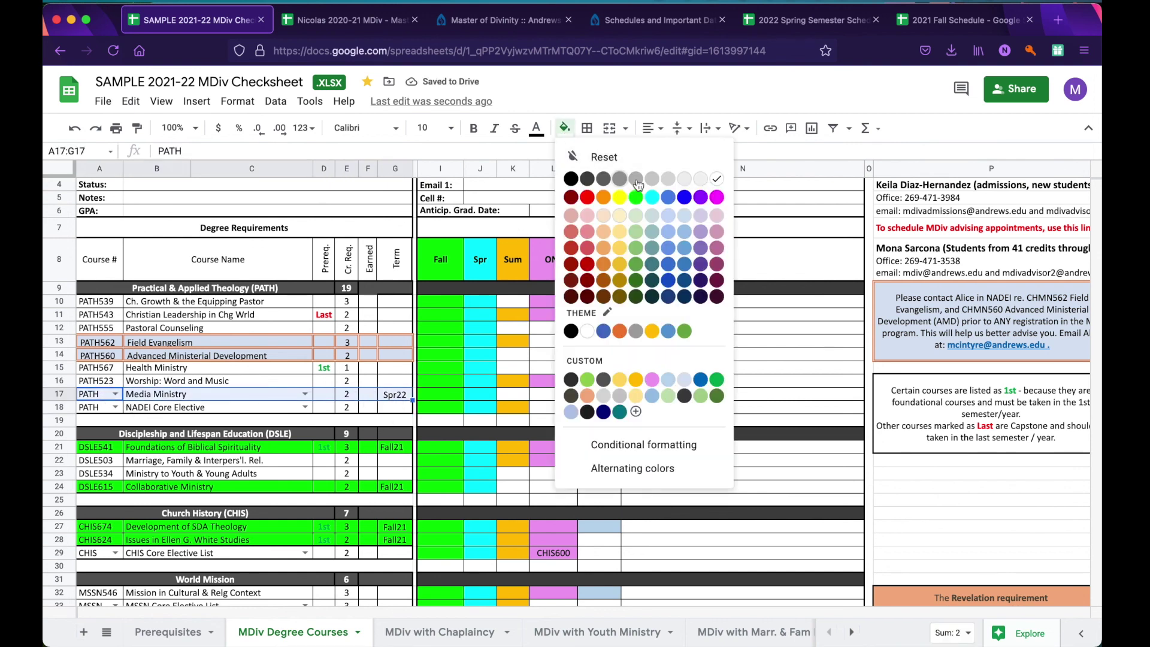
click(653, 197)
click(396, 407)
Choose Roman Catholic Life & Thought in row 54, set its term to Spr22, and shade it cyan.
scroll(396, 410, down, 5)
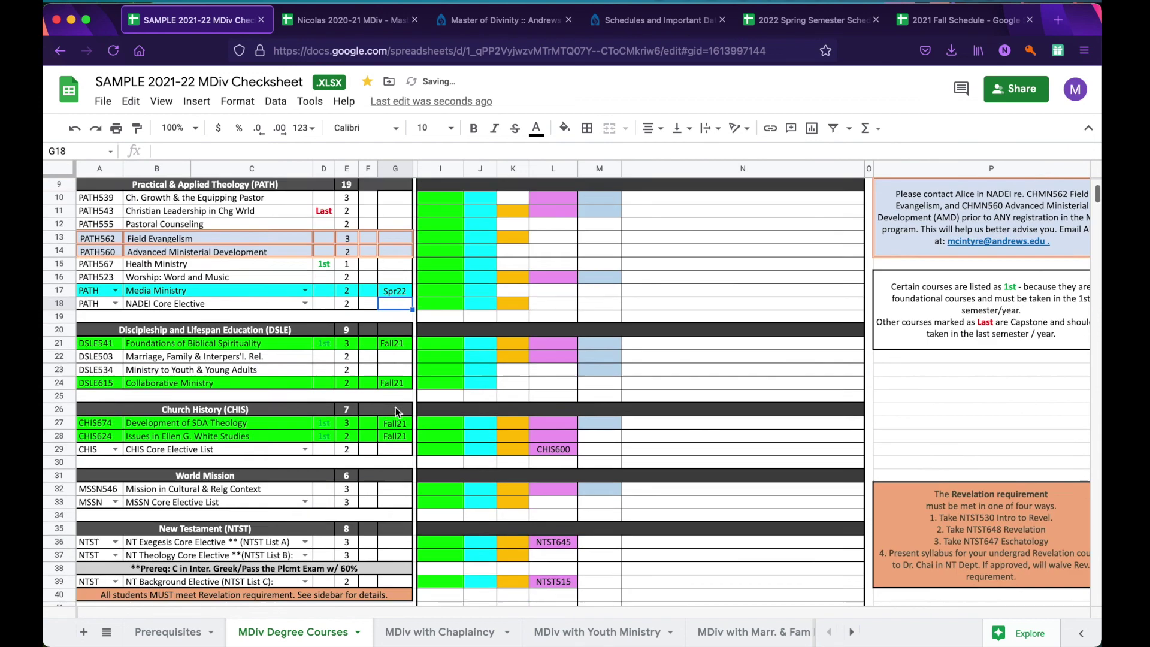
scroll(395, 412, down, 3)
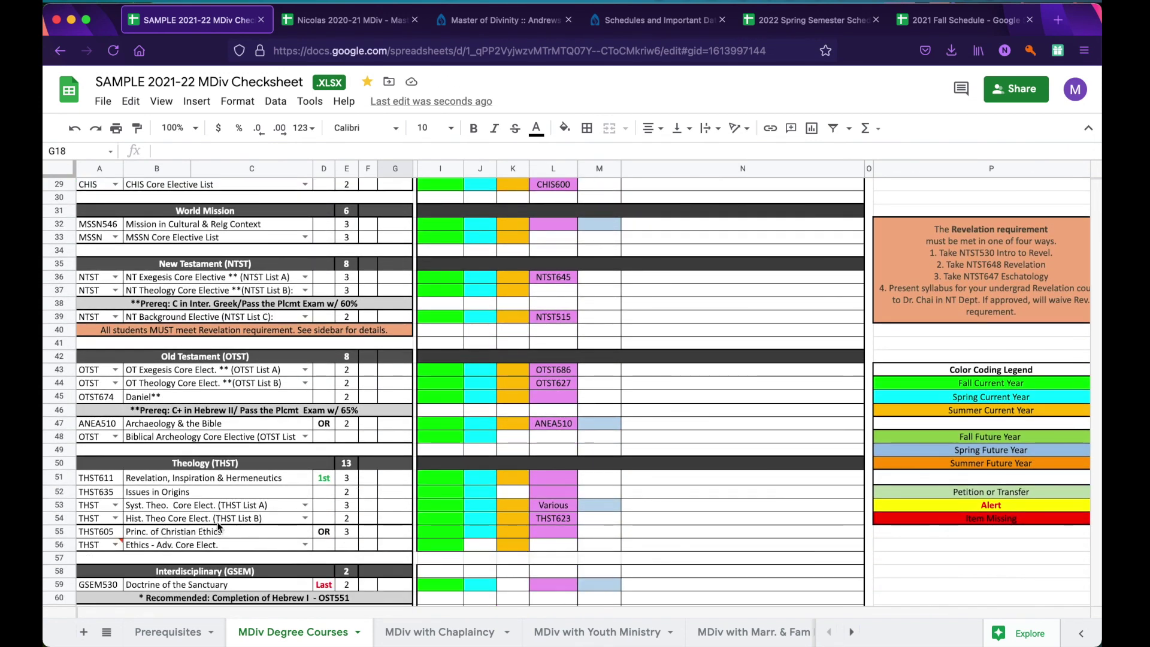
click(306, 519)
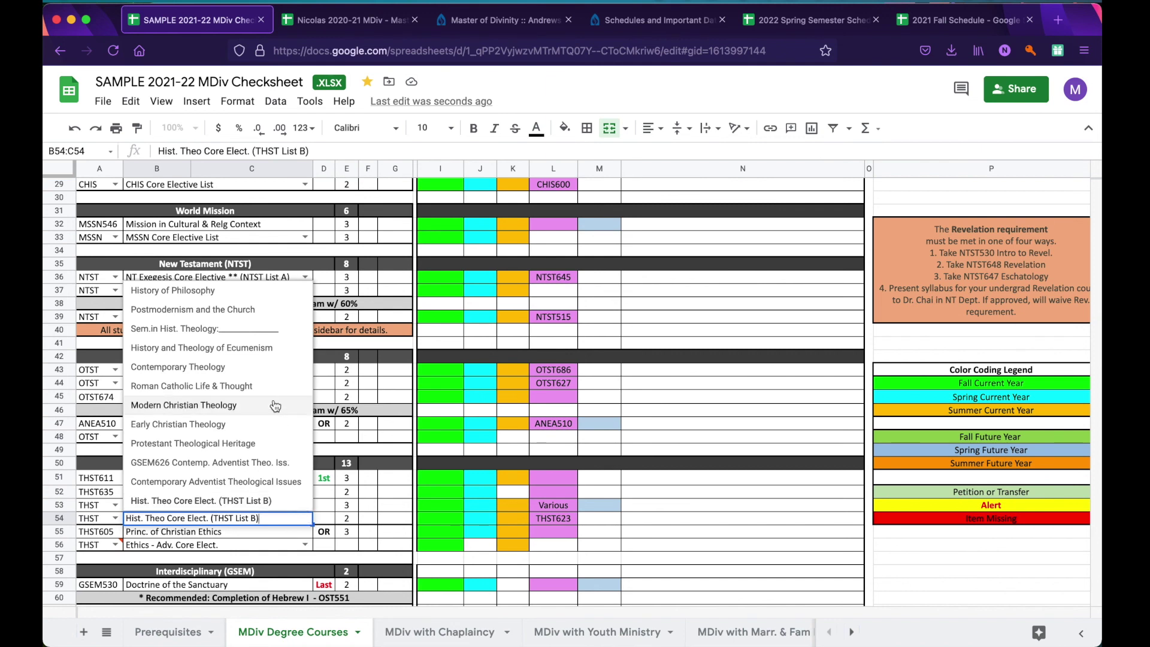
click(257, 386)
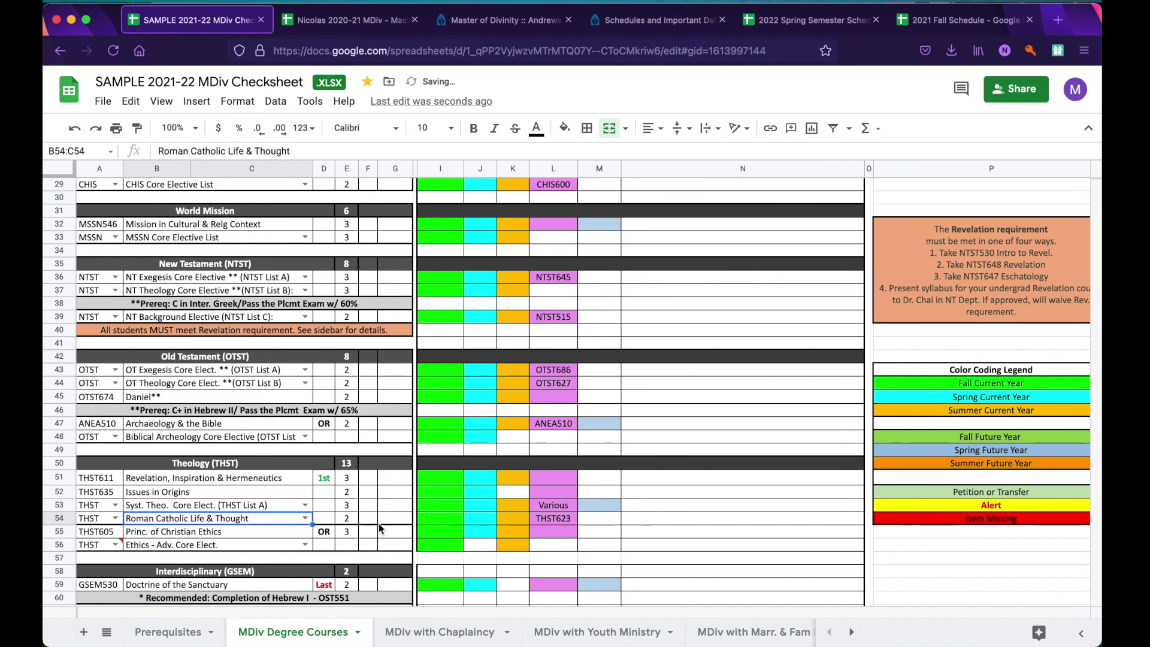
click(393, 521)
text(Spr22)
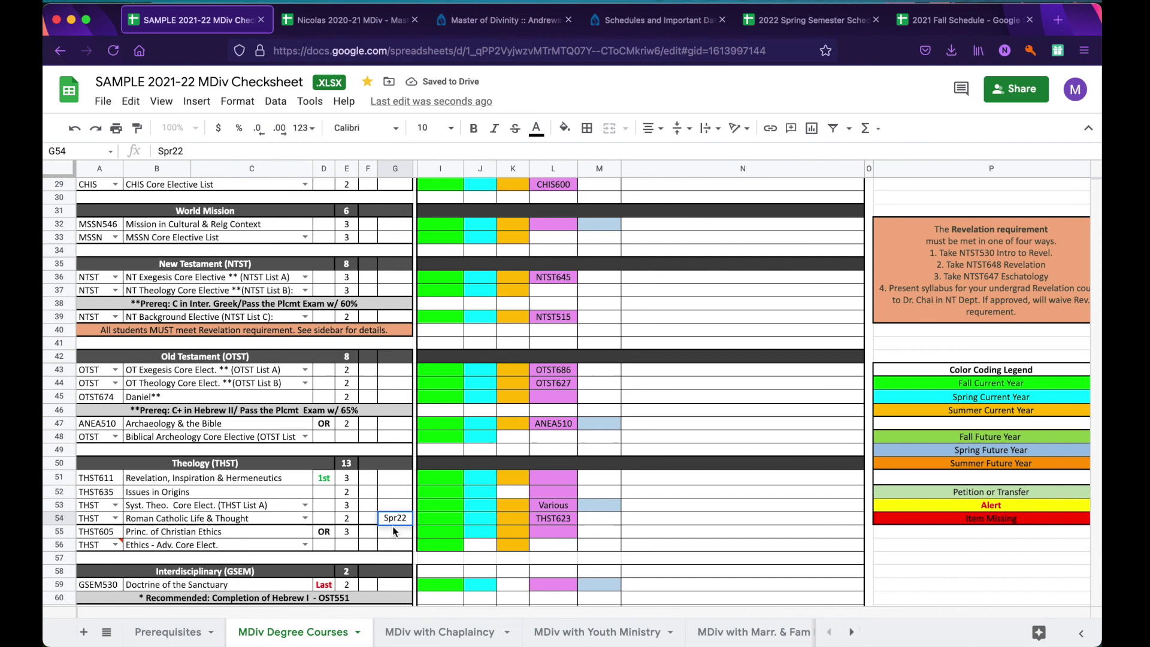
key(Return)
drag(82, 518, 395, 519)
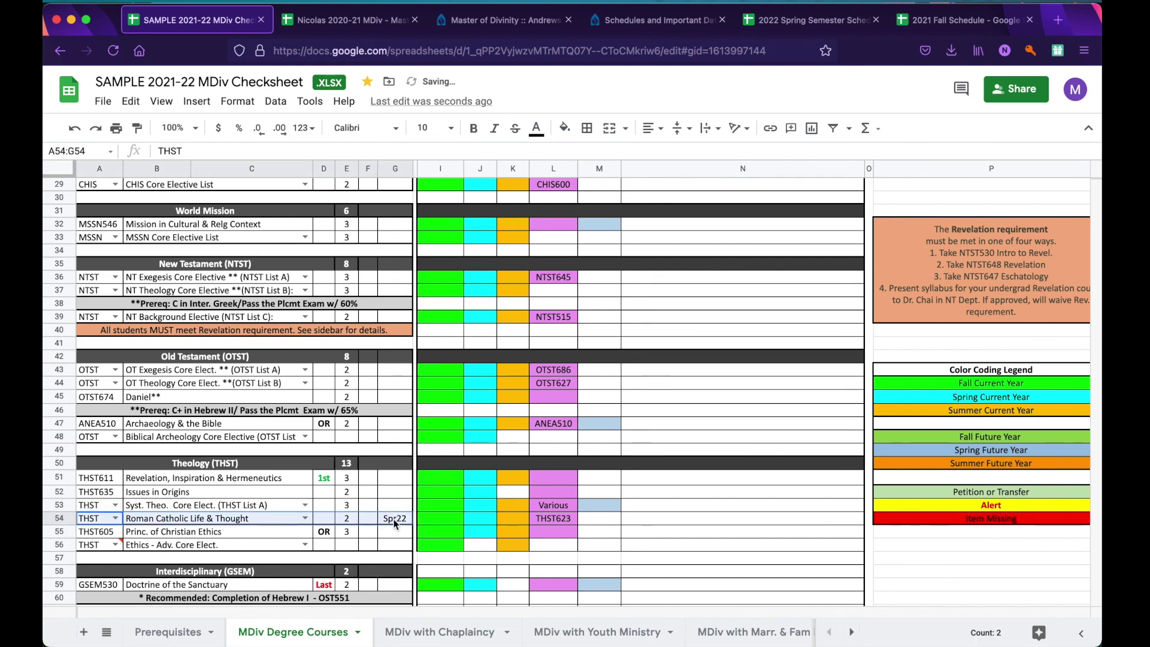
click(566, 131)
click(651, 198)
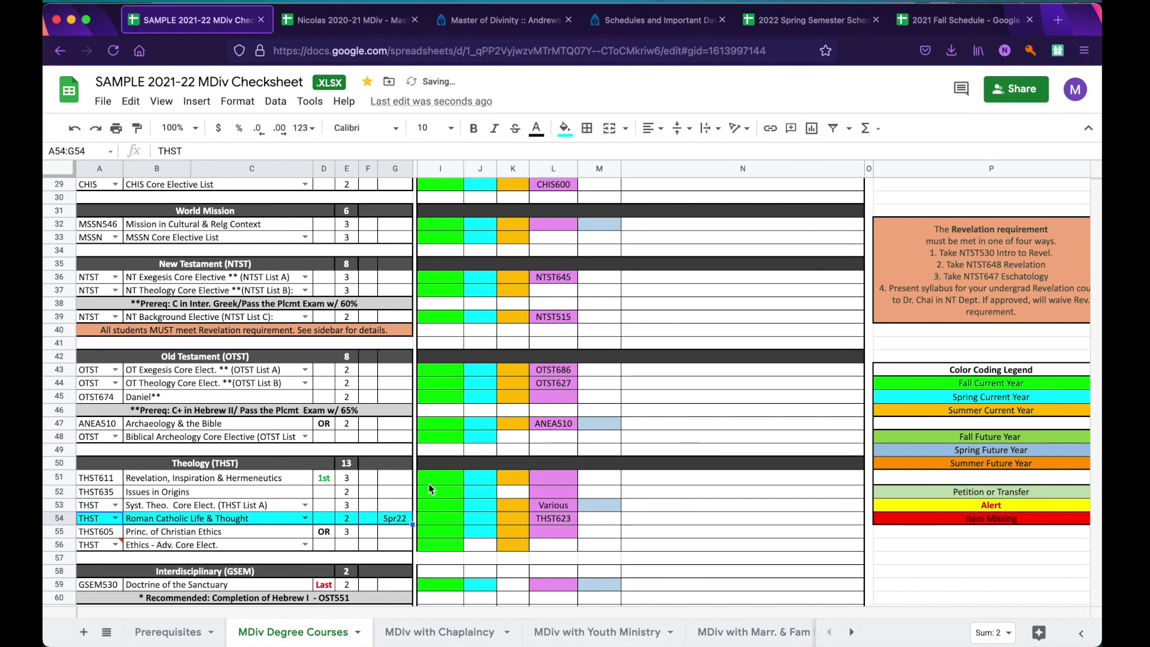
click(398, 490)
scroll(398, 491, up, 1)
scroll(397, 491, up, 5)
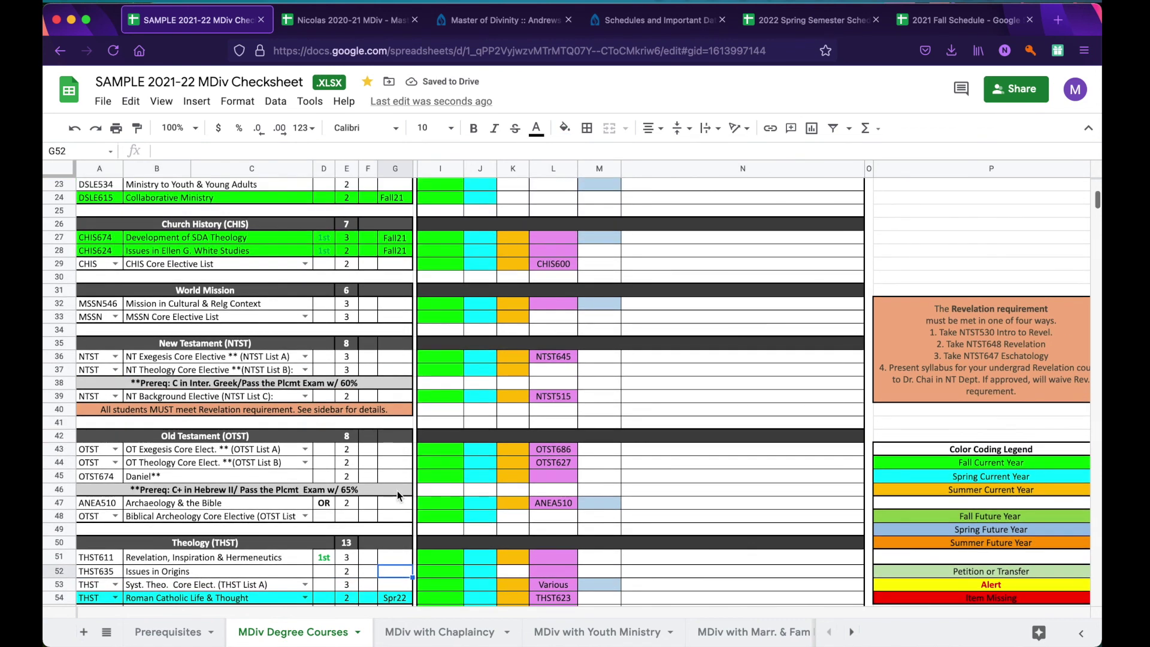
scroll(397, 491, up, 1)
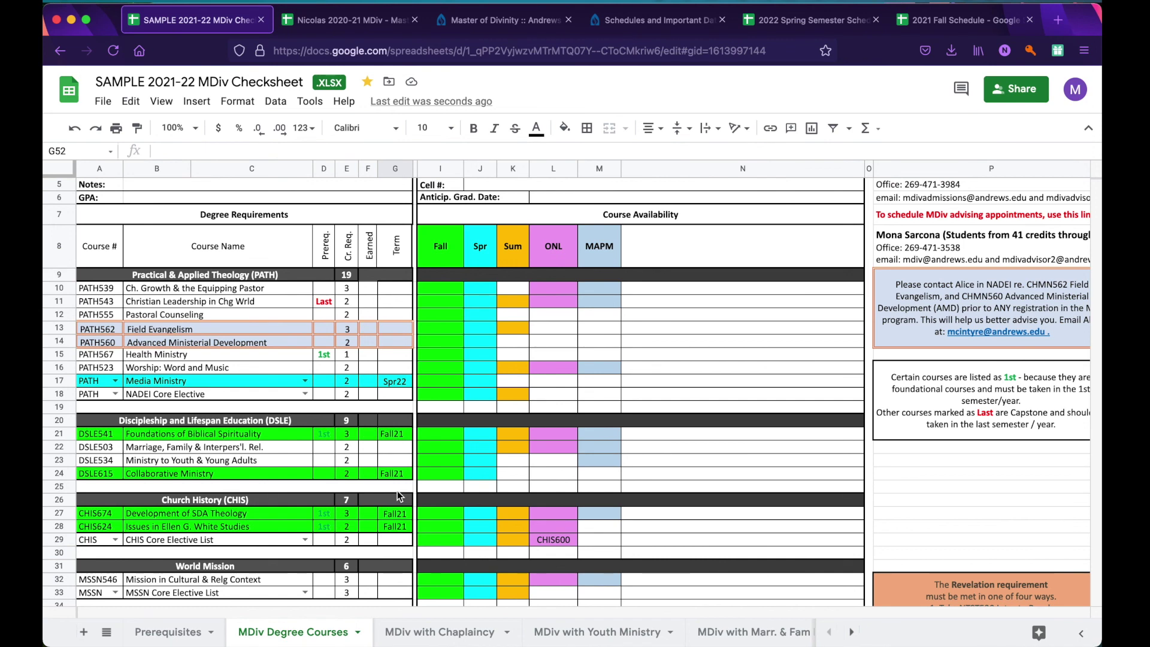
scroll(243, 465, down, 2)
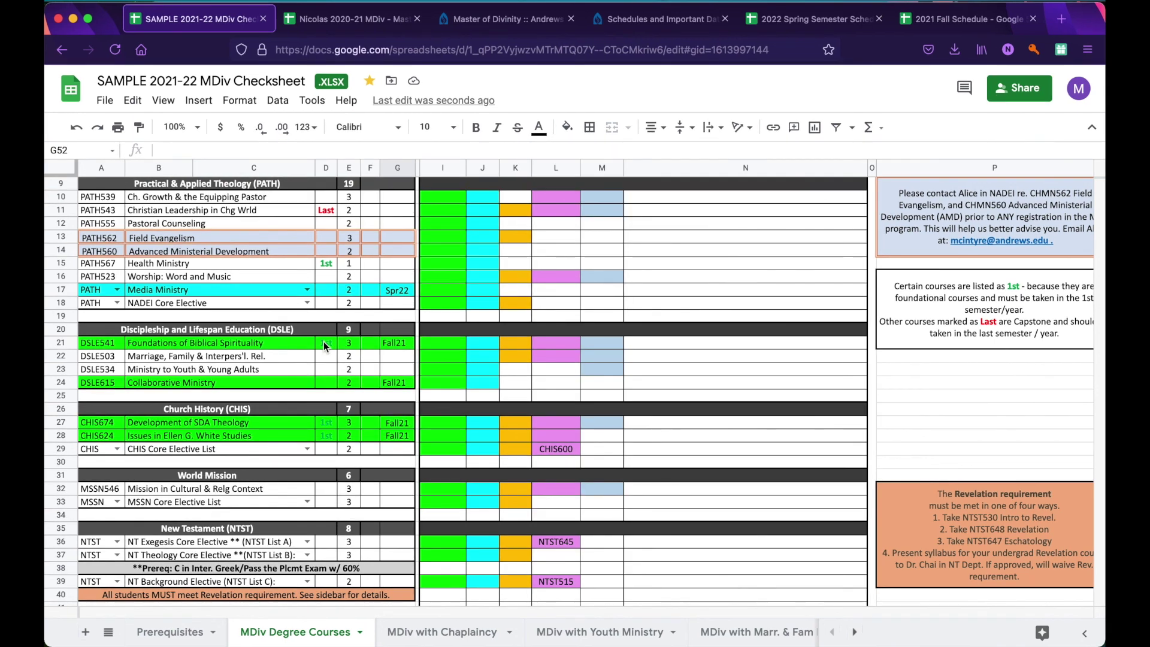
scroll(324, 347, up, 3)
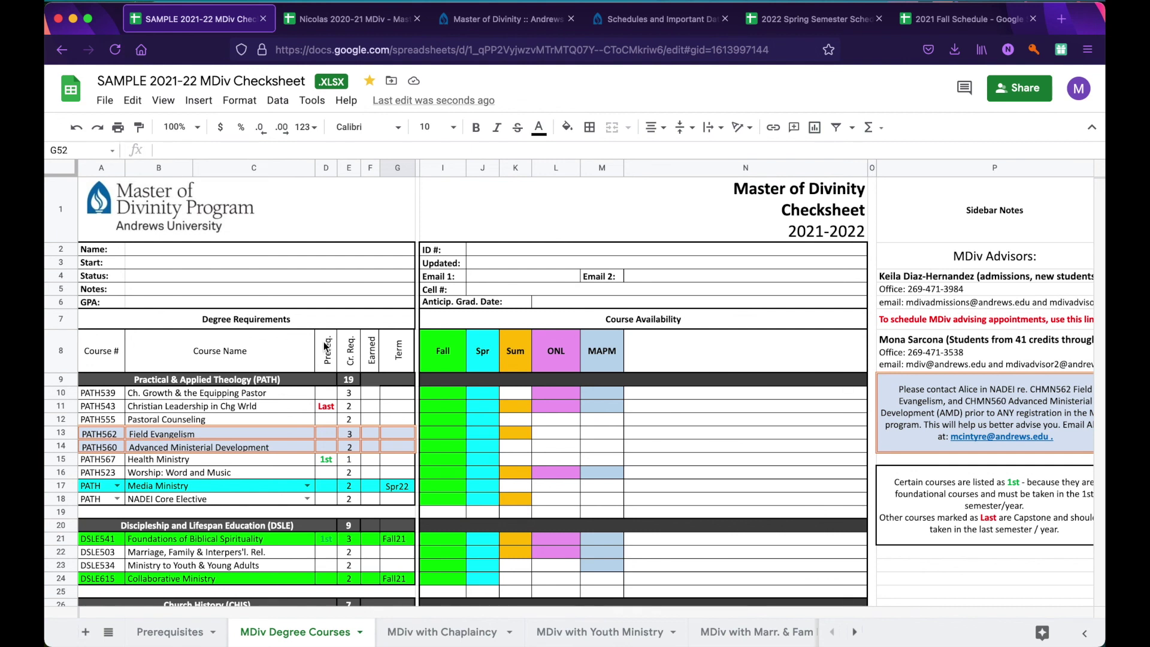
scroll(322, 427, down, 4)
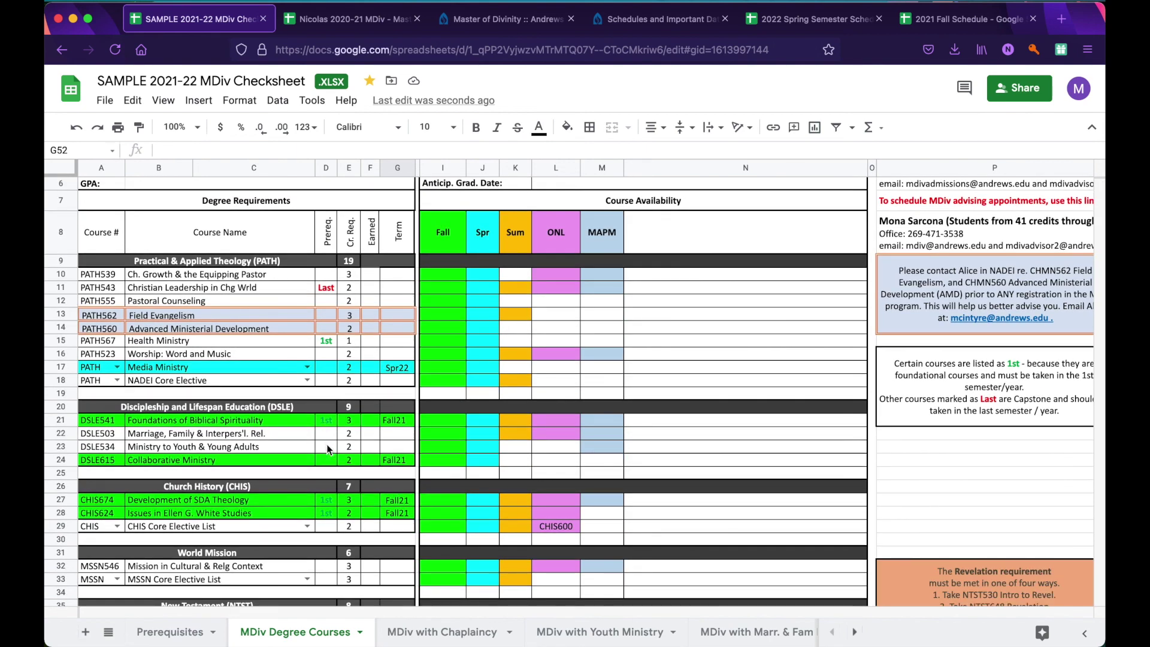
scroll(325, 444, down, 1)
scroll(325, 449, down, 3)
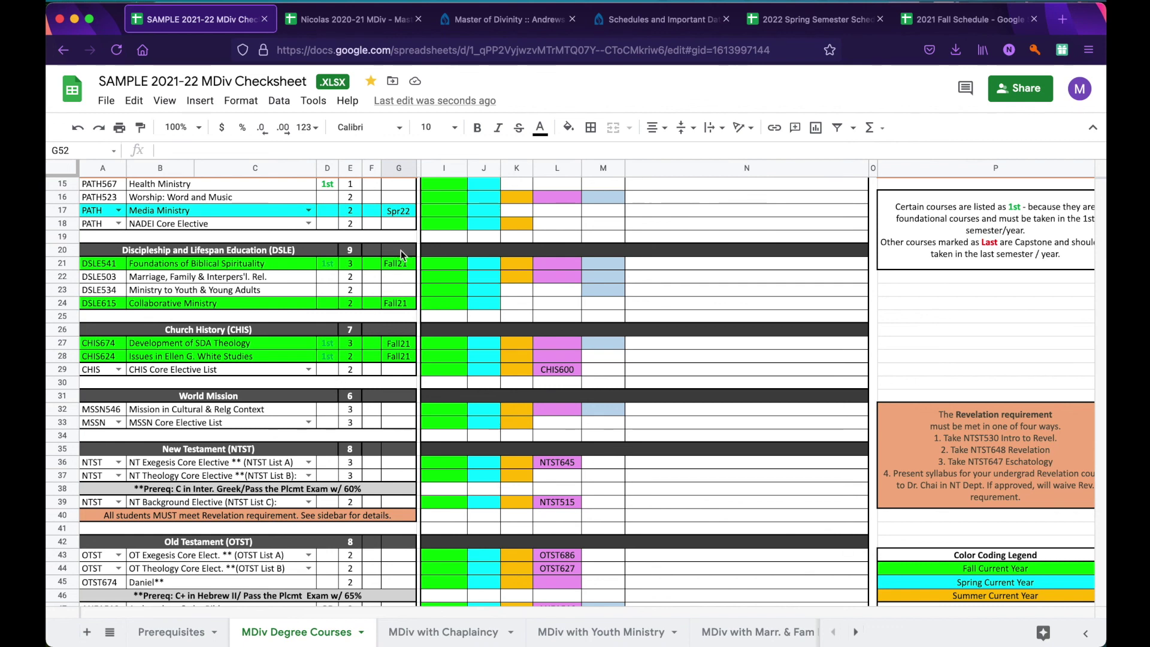
scroll(358, 400, up, 2)
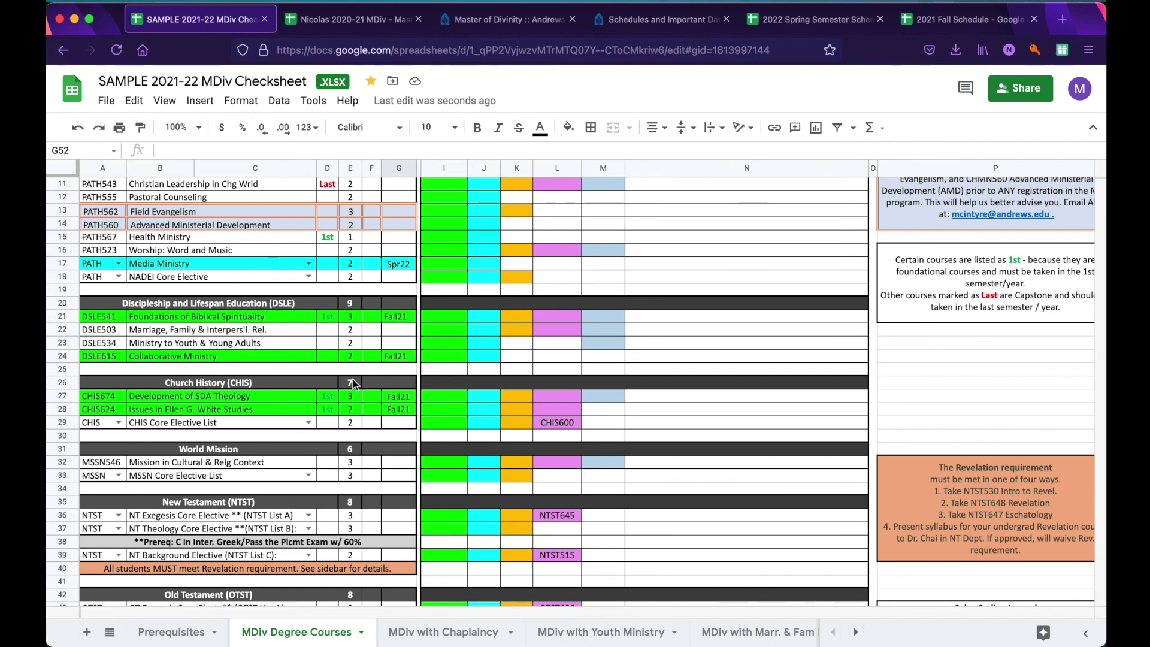
scroll(322, 320, up, 3)
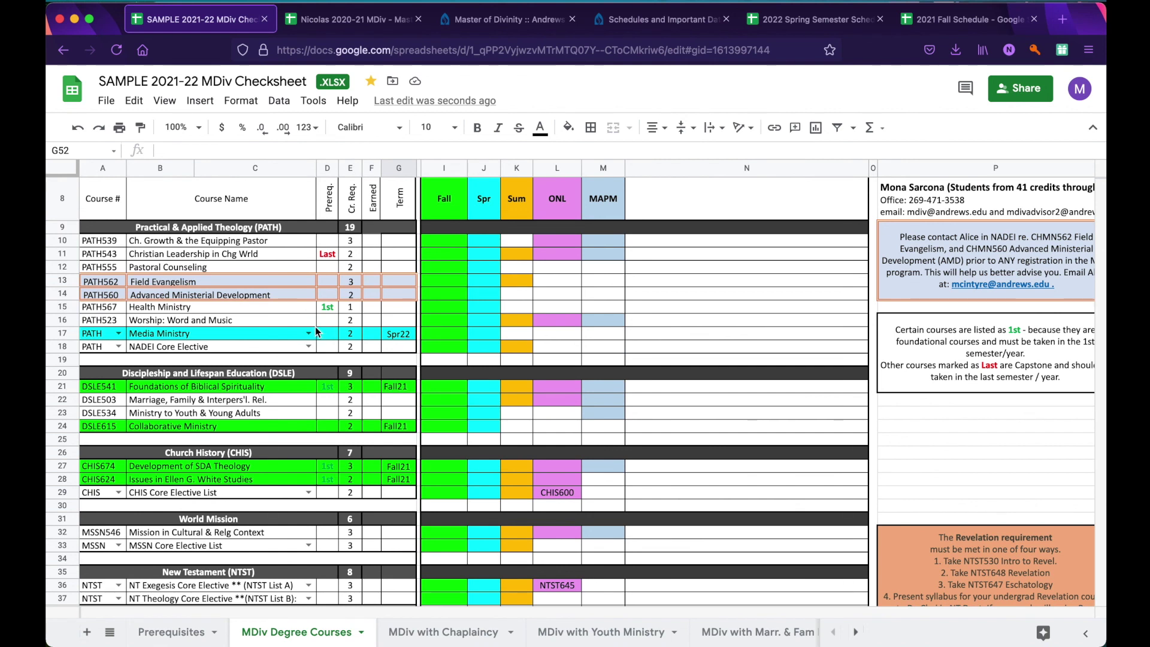
click(373, 204)
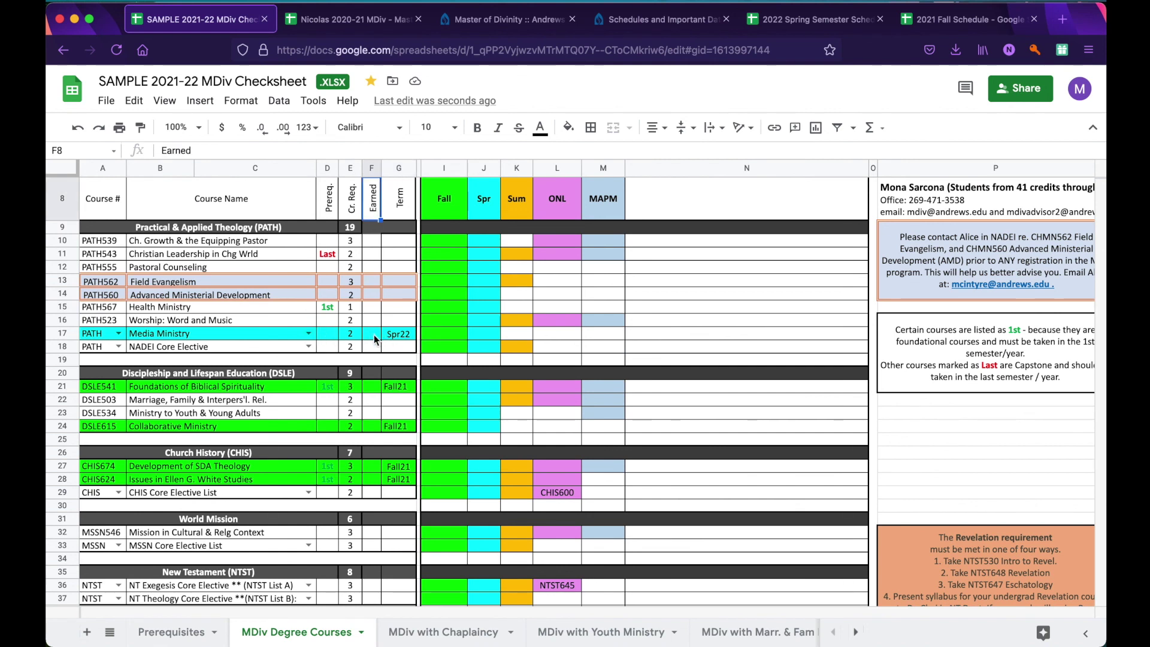
Enter earned credits 2, 3, 2, 3, 2 for Media Ministry, DSLE541, DSLE615, SDA Theology and Ellen White Studies.
click(372, 333)
text(2)
click(369, 386)
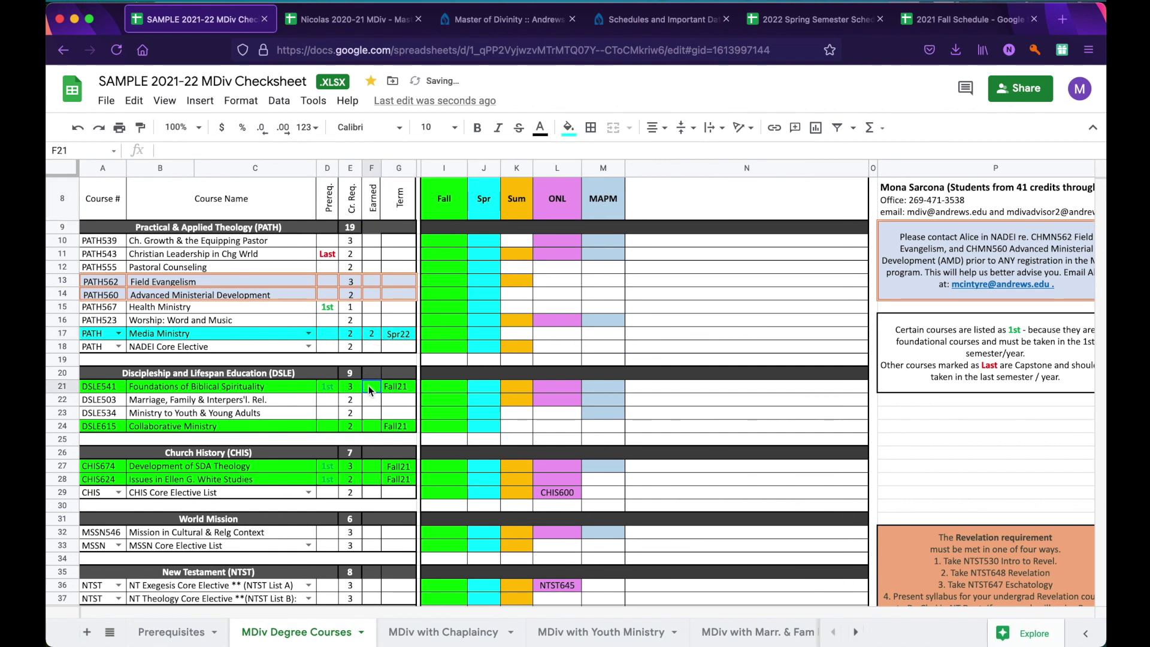
text(3)
click(373, 426)
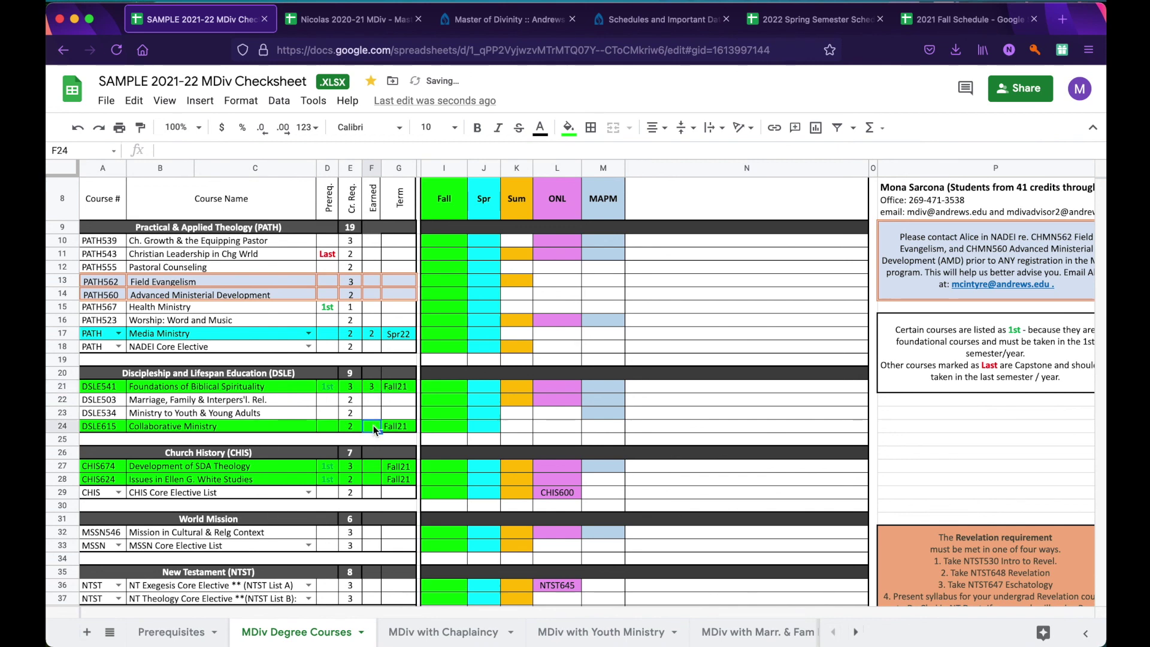
text(2)
click(374, 466)
text(3)
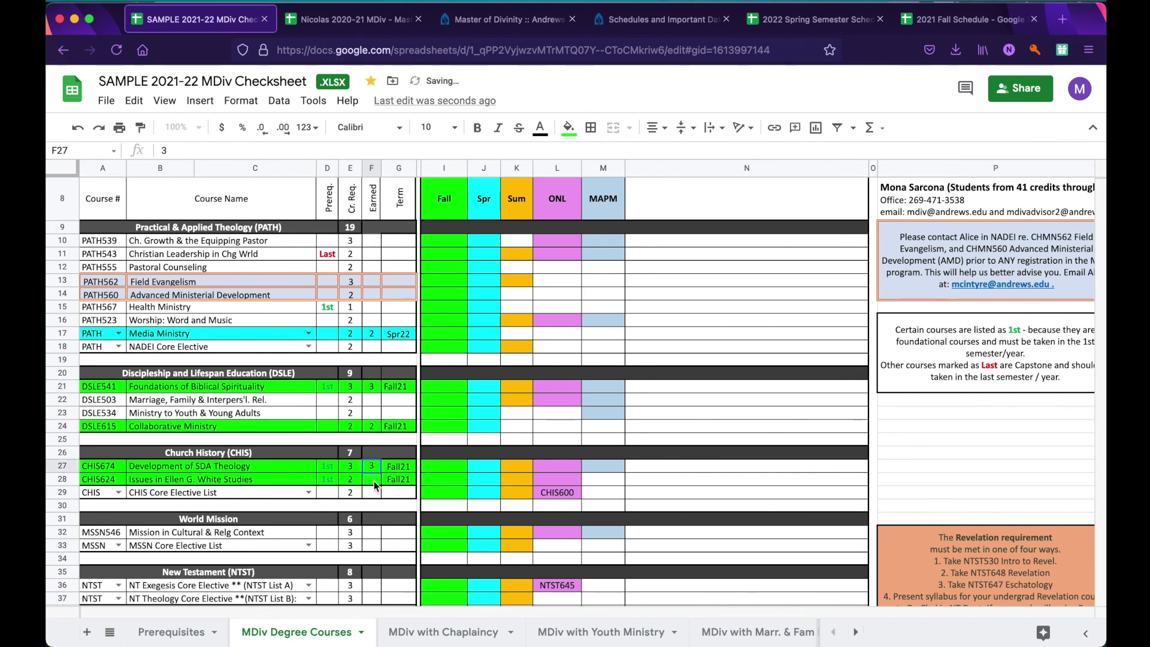
click(374, 480)
text(2)
click(373, 492)
scroll(372, 492, down, 6)
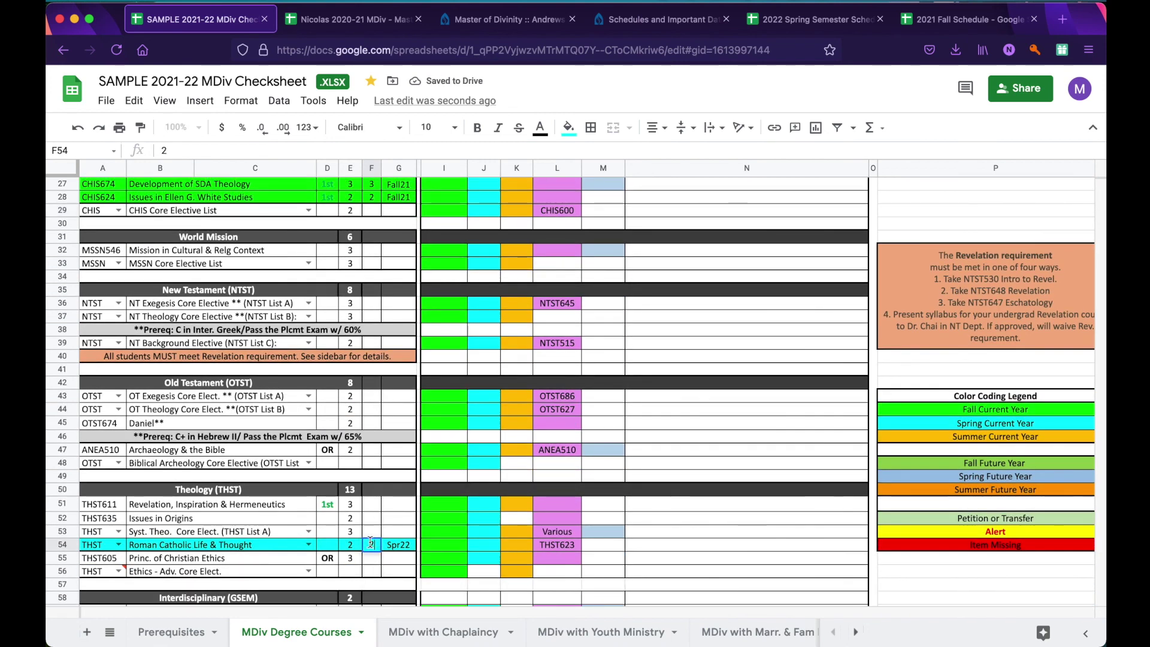
Change the fill on the Roman Catholic Life & Thought row and clear the two Church History rows.
drag(115, 546, 399, 545)
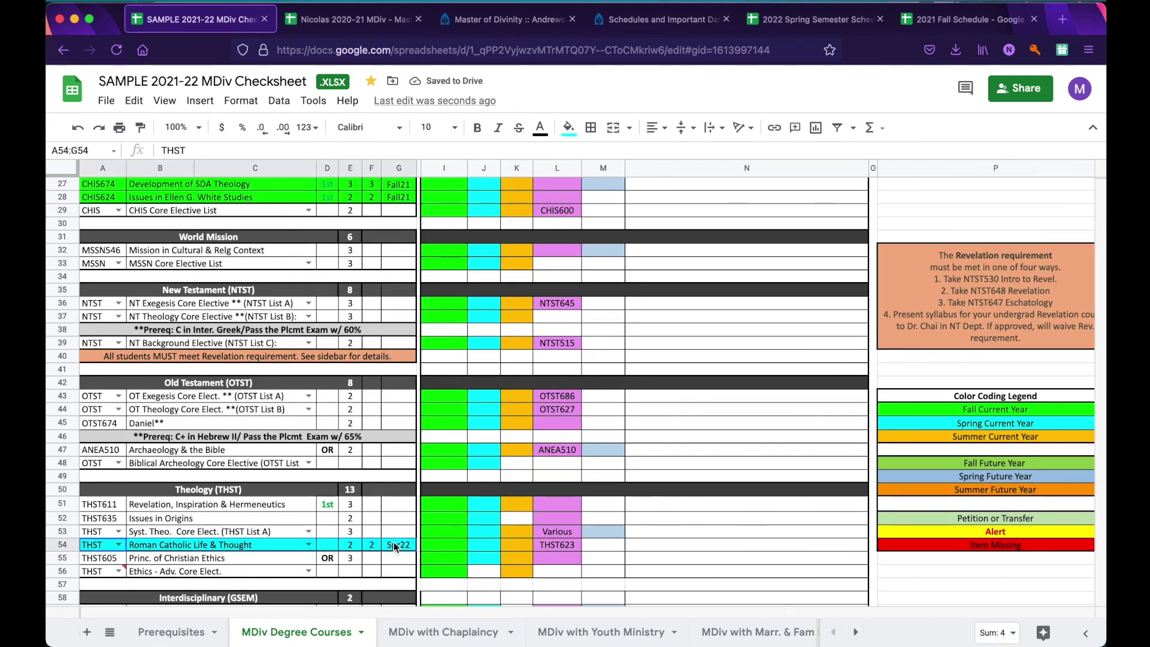
click(568, 127)
click(662, 198)
scroll(332, 410, up, 4)
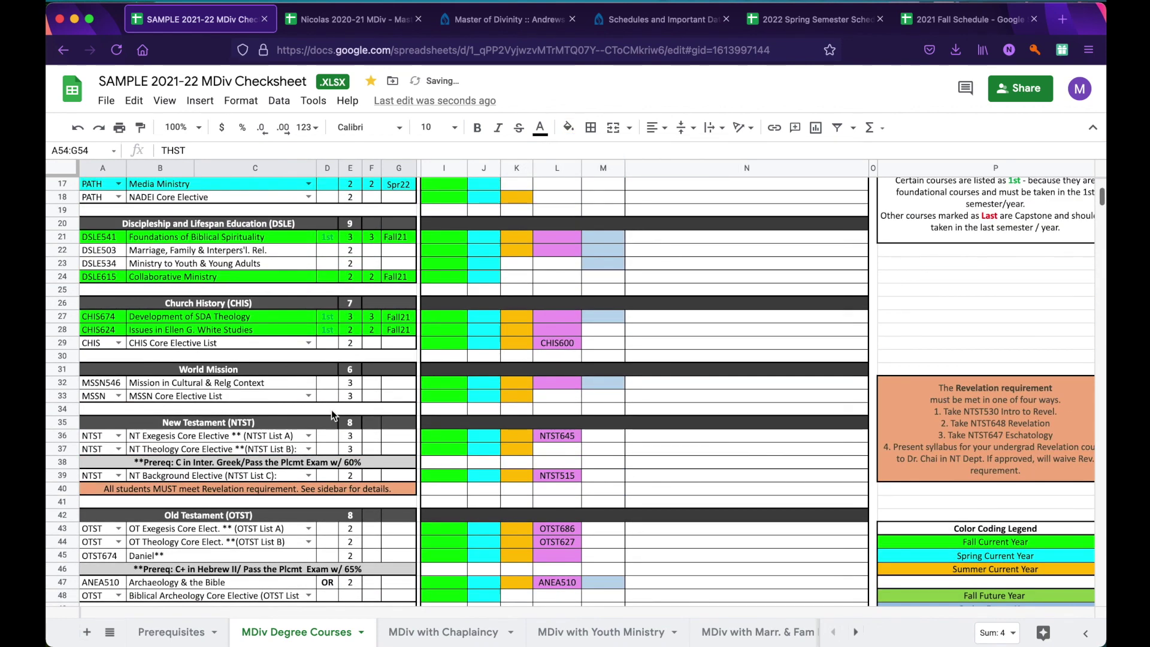
drag(100, 317, 401, 329)
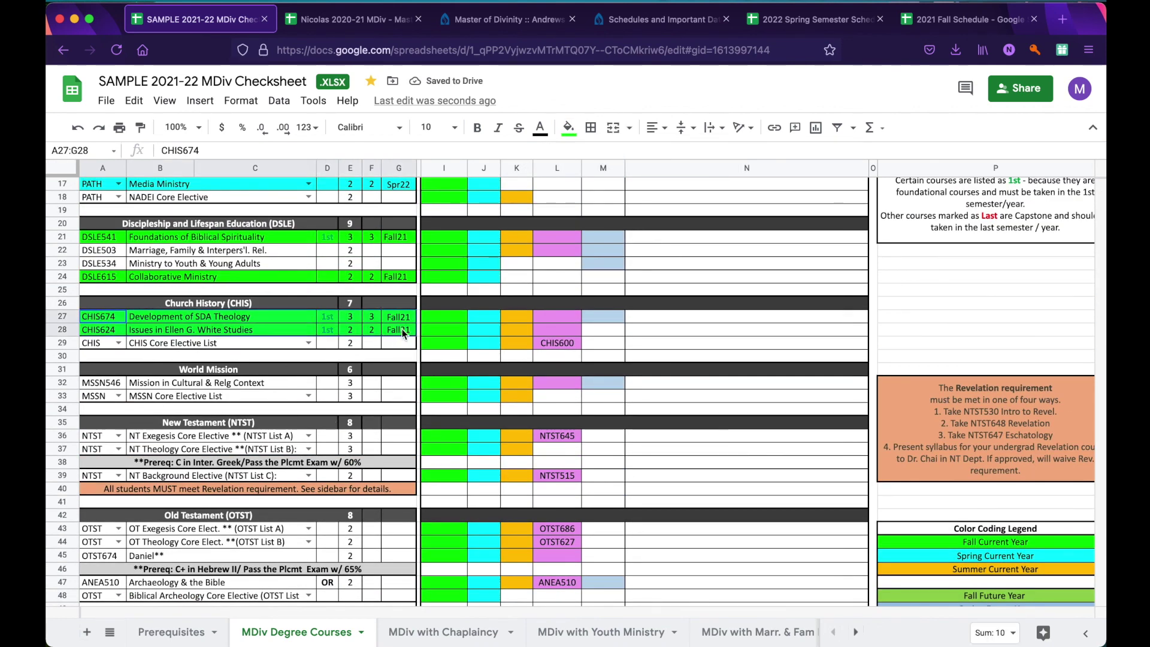
click(569, 127)
click(602, 157)
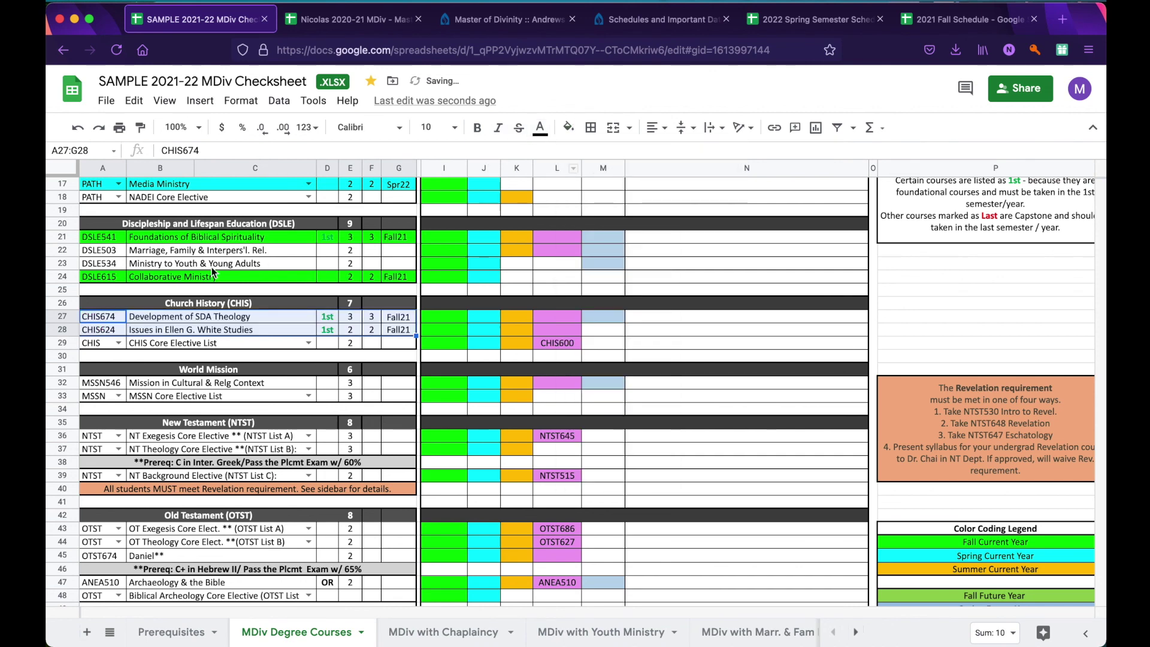
Remove the green fill from the DSLE541 and DSLE615 course rows.
drag(109, 237, 397, 243)
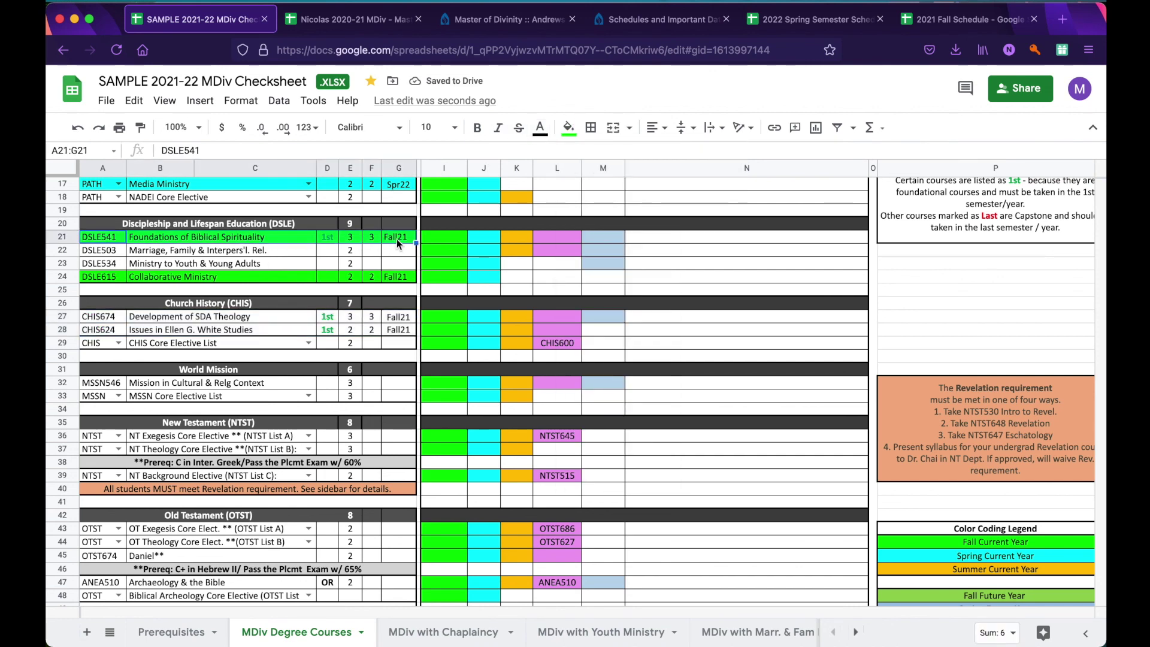
click(569, 127)
click(603, 157)
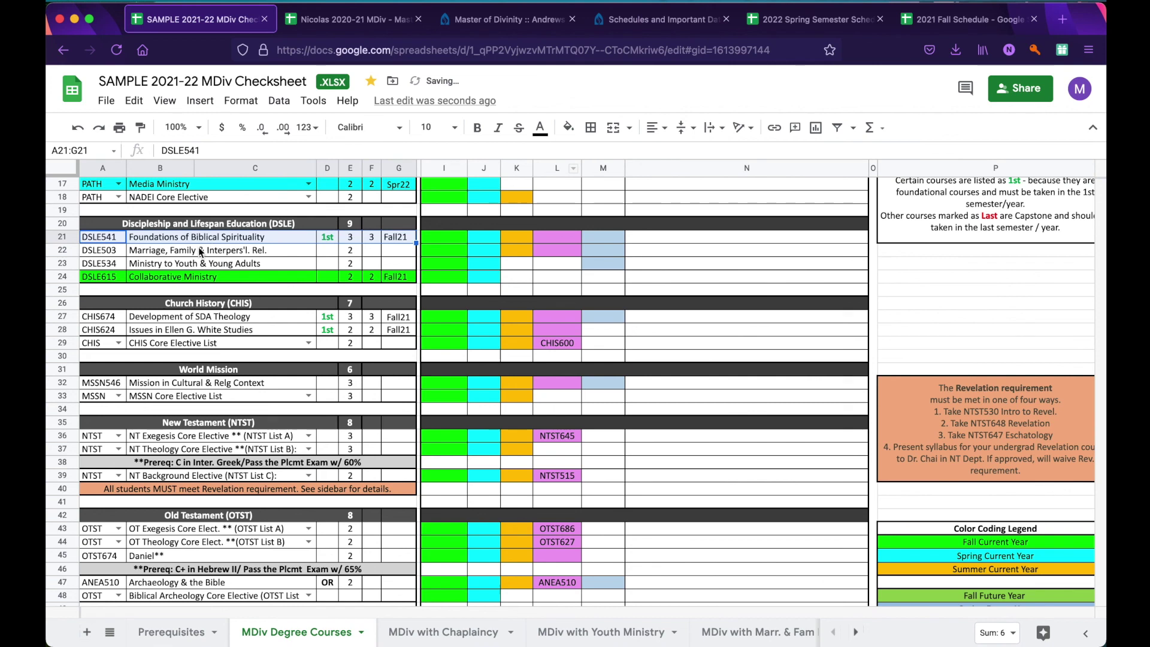
drag(109, 277, 400, 278)
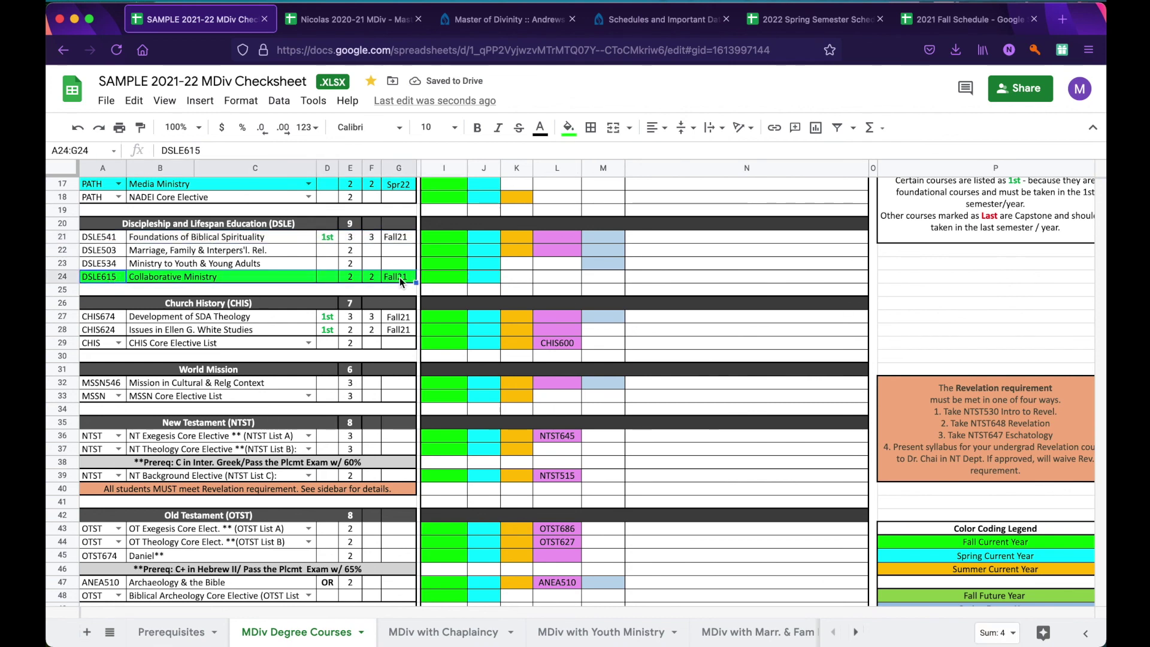
click(568, 127)
click(603, 157)
click(386, 252)
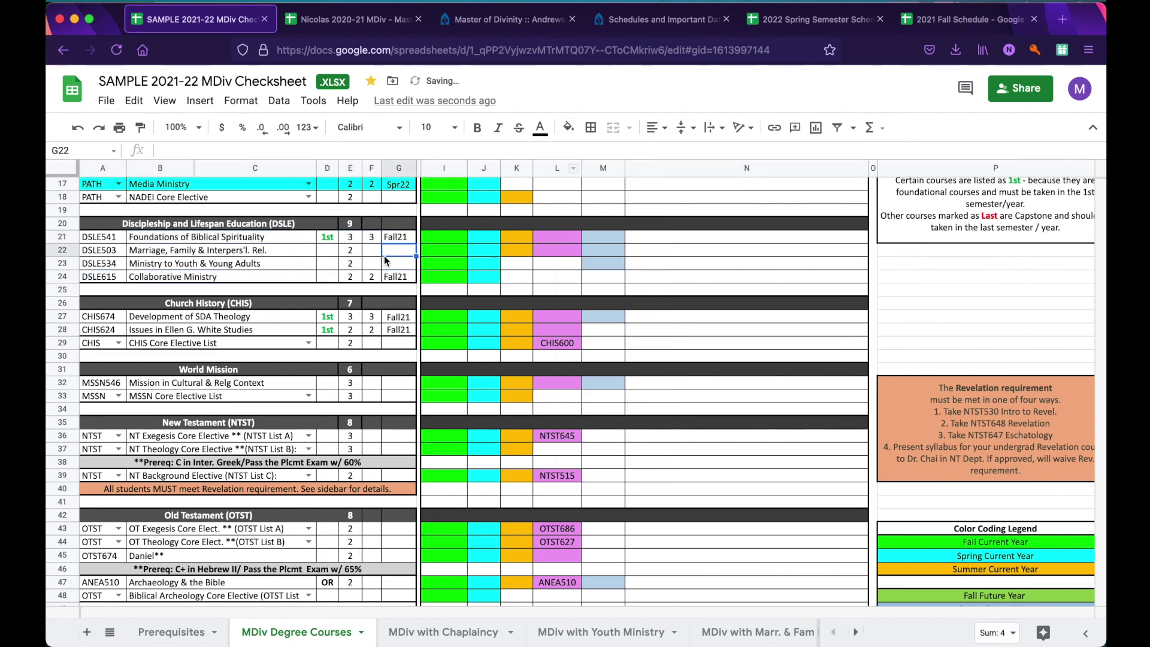
Clear the cyan fill from the Media Ministry row.
scroll(387, 259, up, 3)
drag(103, 290, 392, 295)
click(569, 128)
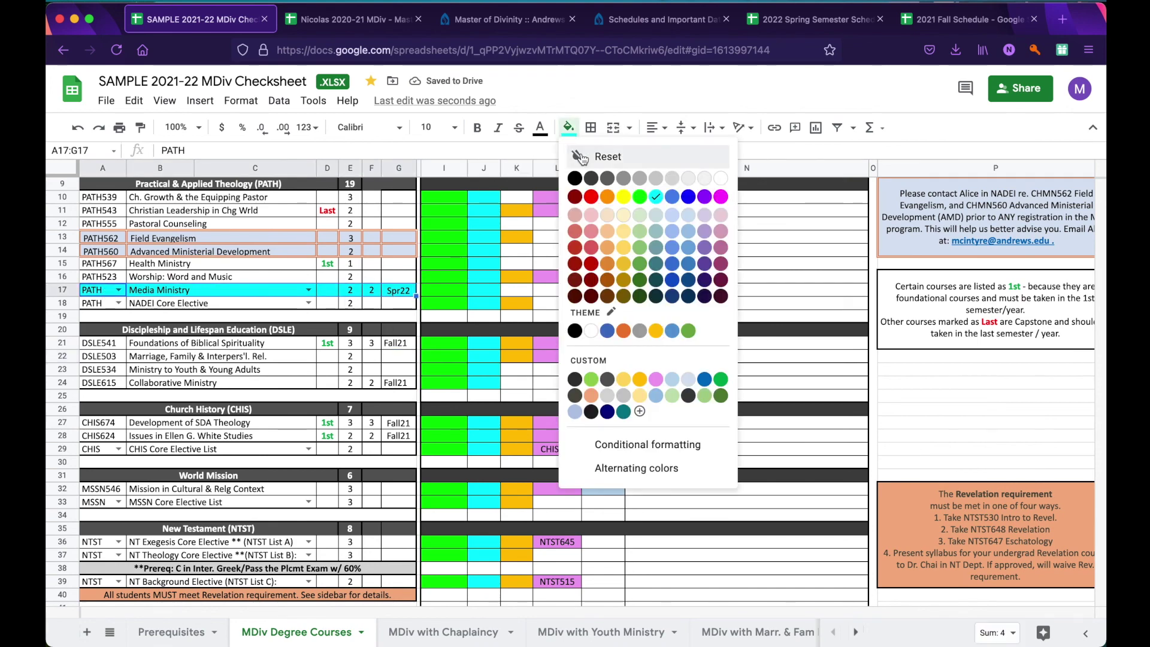
click(581, 157)
click(391, 302)
scroll(391, 302, down, 7)
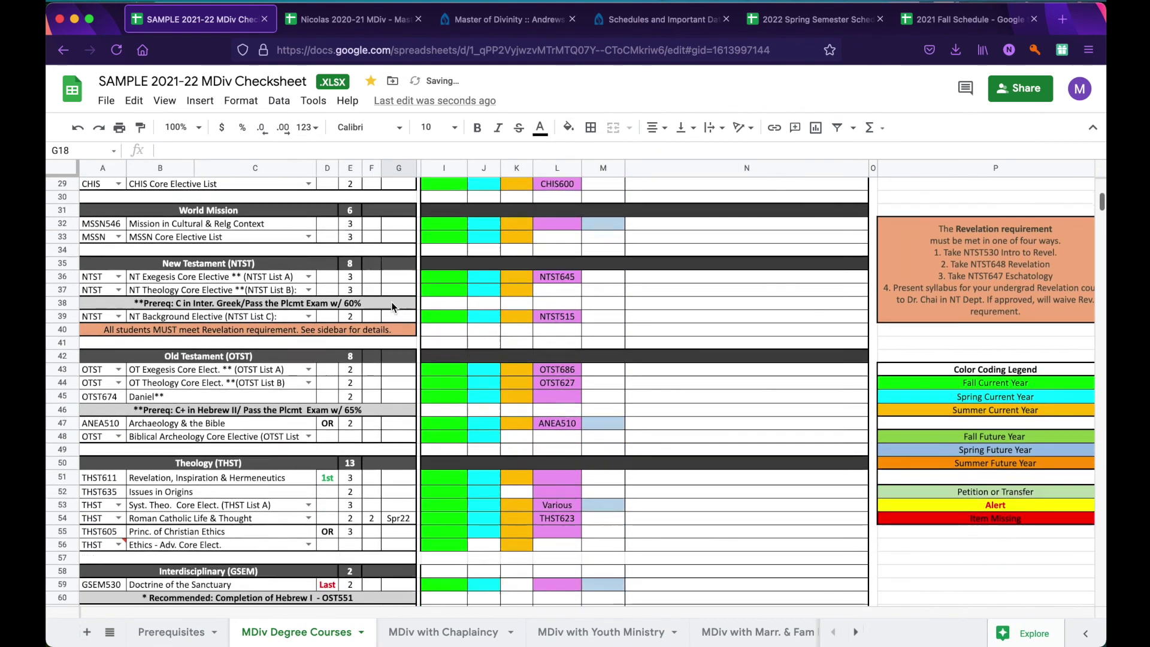
scroll(390, 302, down, 12)
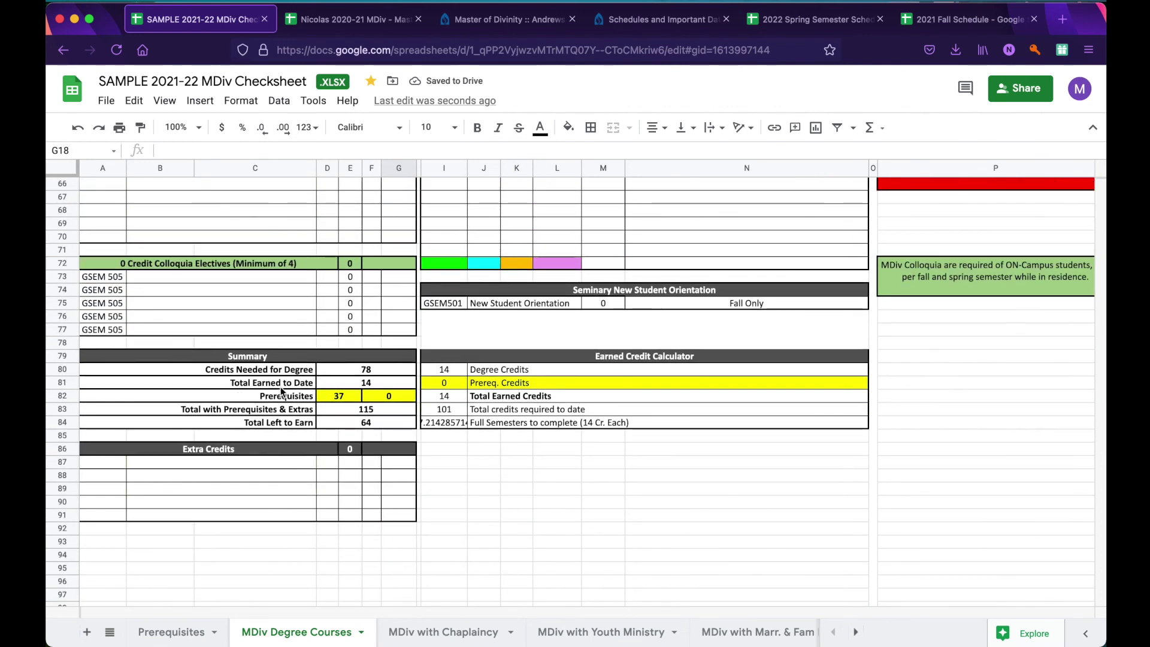
click(353, 385)
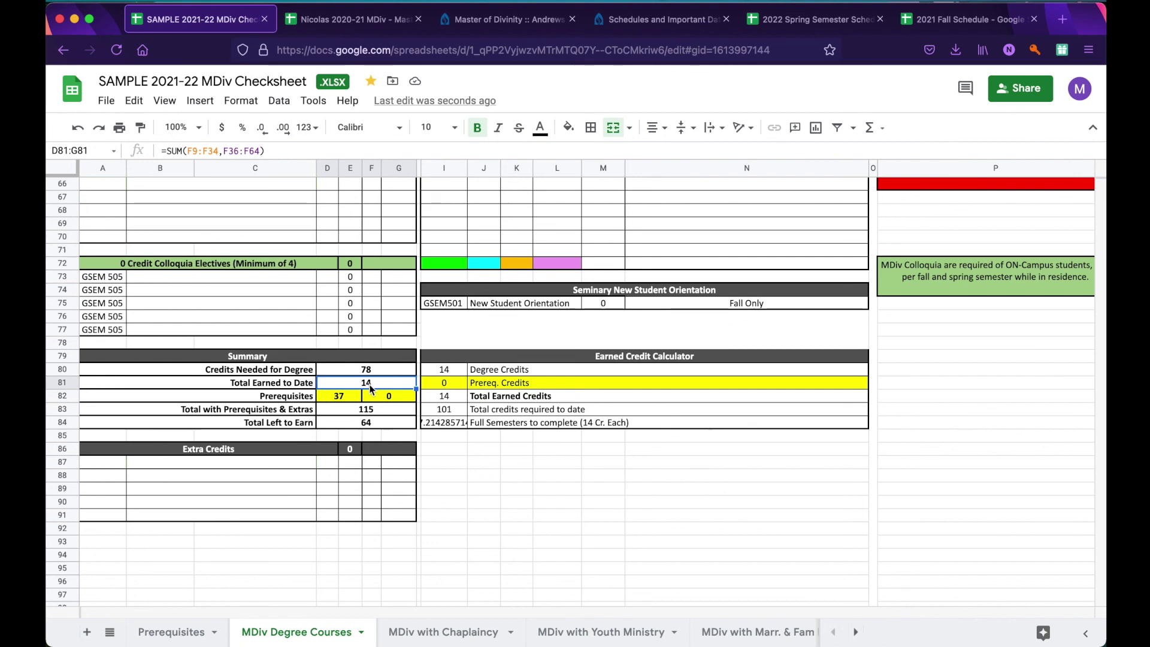
click(357, 428)
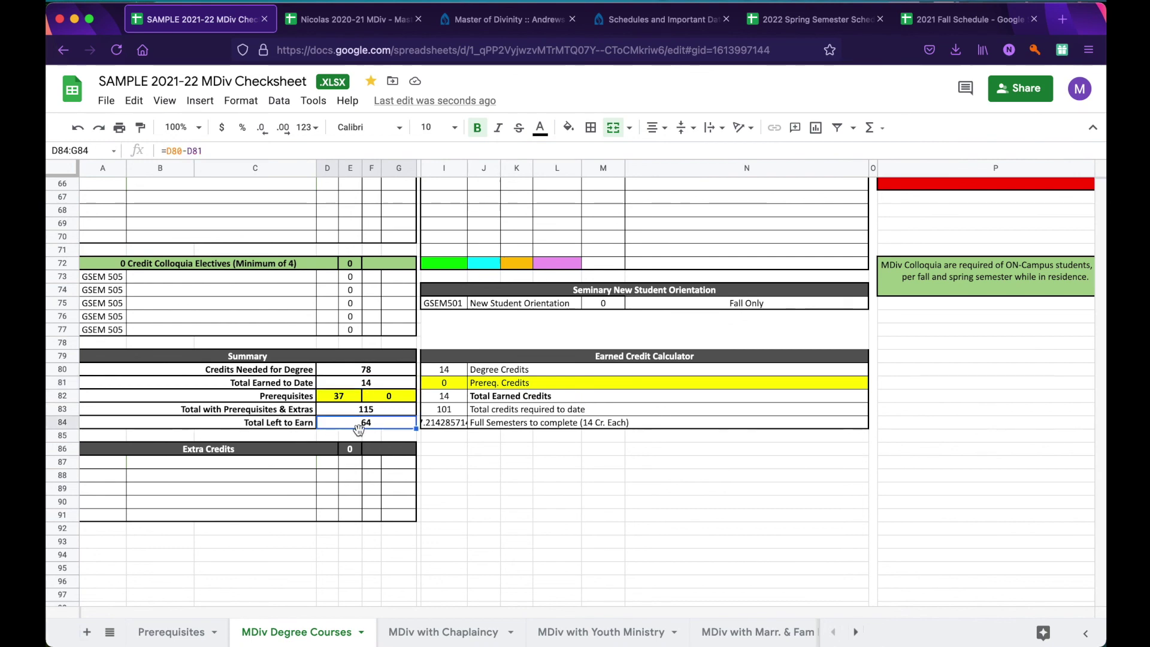
scroll(359, 429, up, 12)
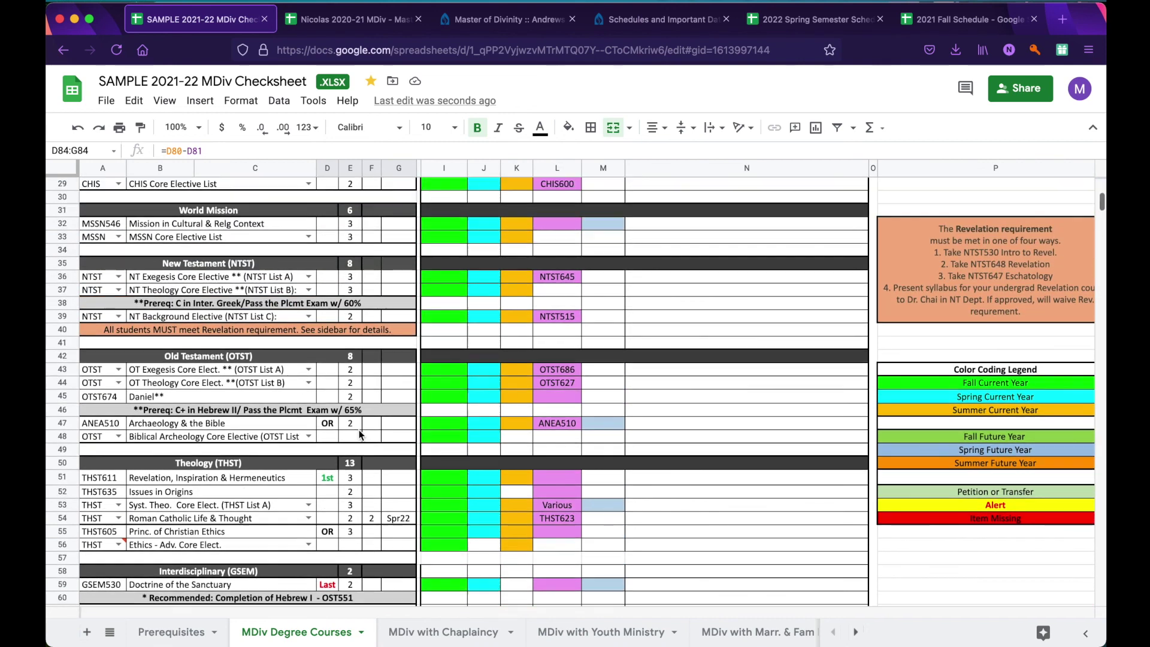
scroll(360, 434, up, 3)
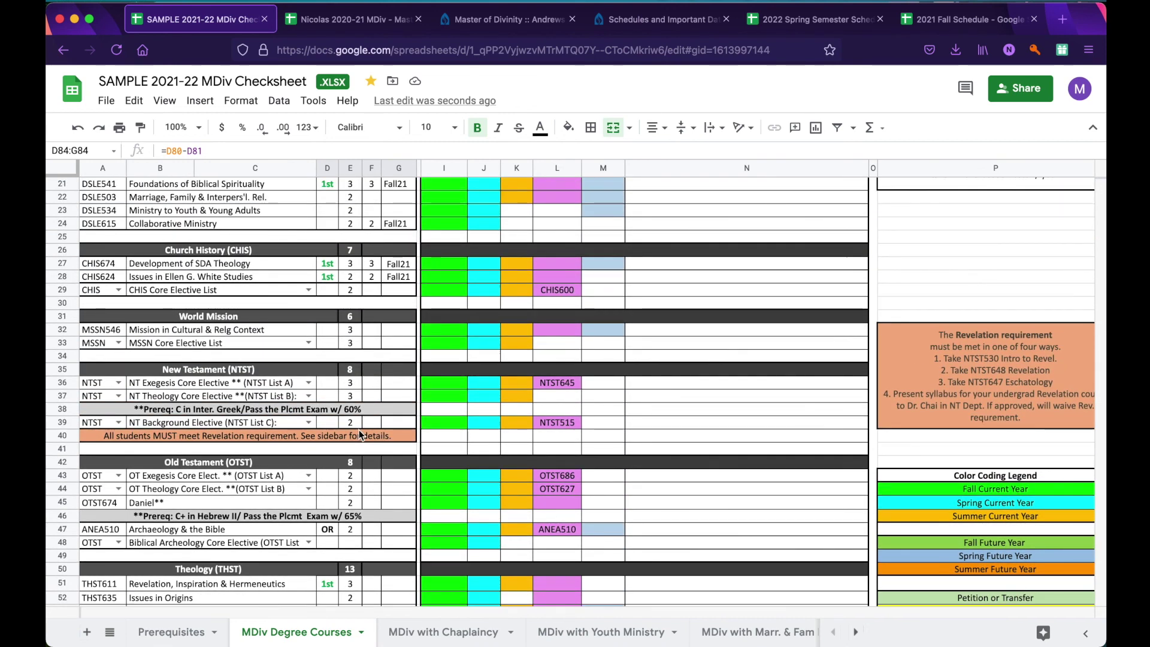
scroll(359, 435, up, 3)
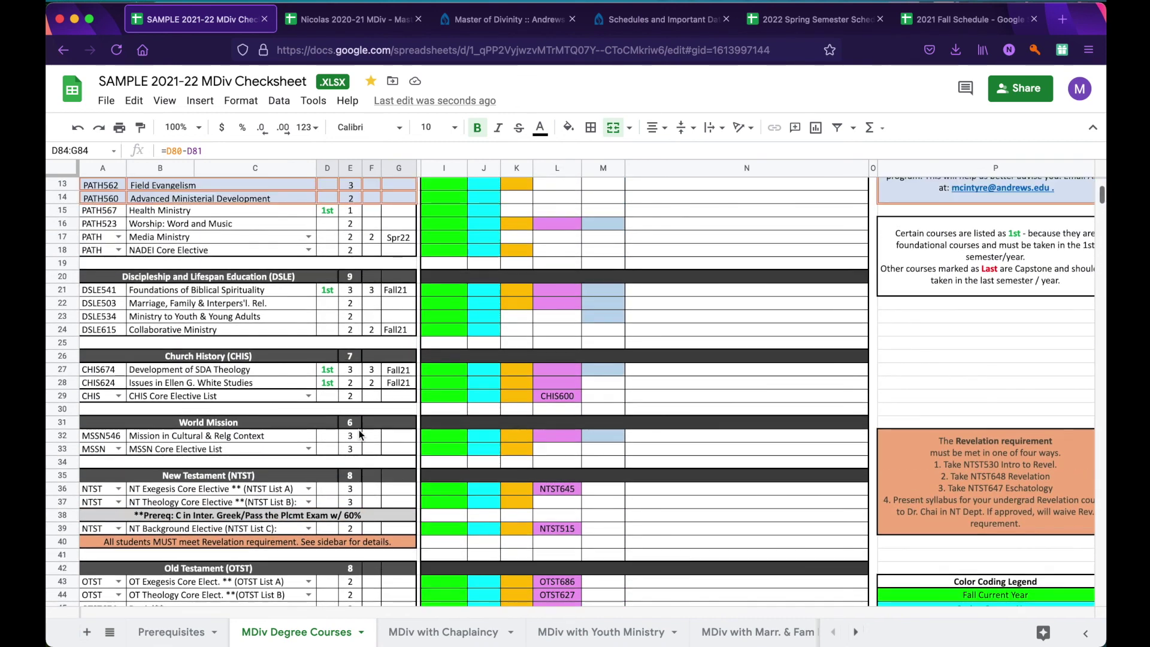
Fill the CHIS Core Elective List row orange.
scroll(148, 409, up, 1)
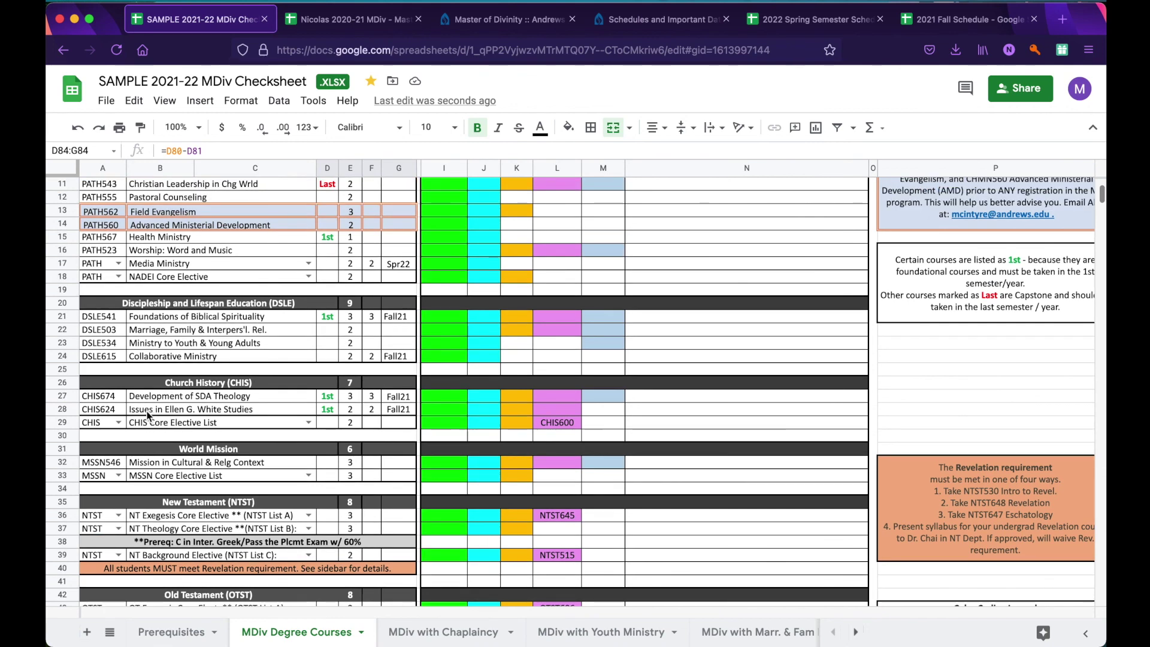
click(94, 421)
drag(93, 422, 395, 422)
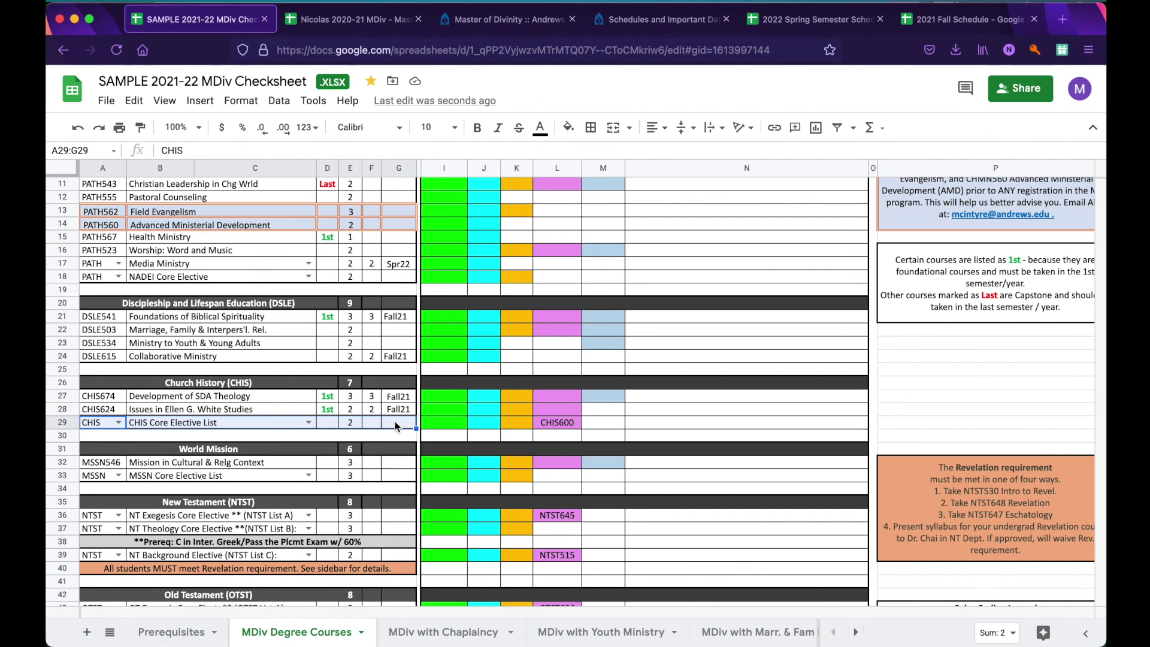
click(568, 128)
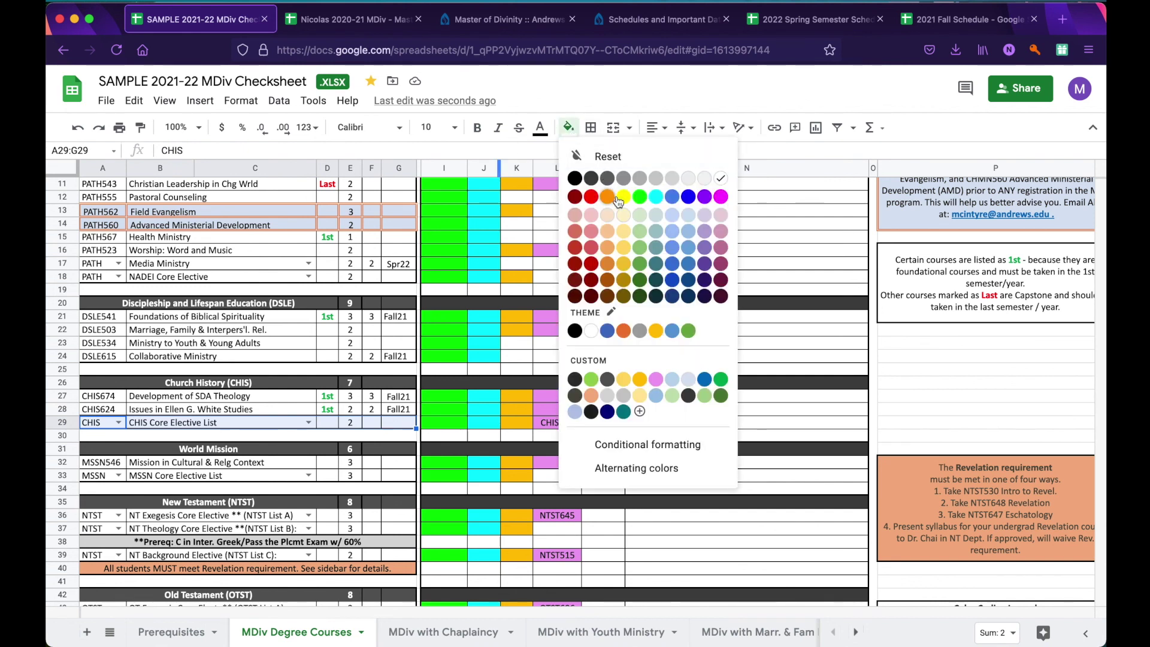
click(607, 199)
click(347, 461)
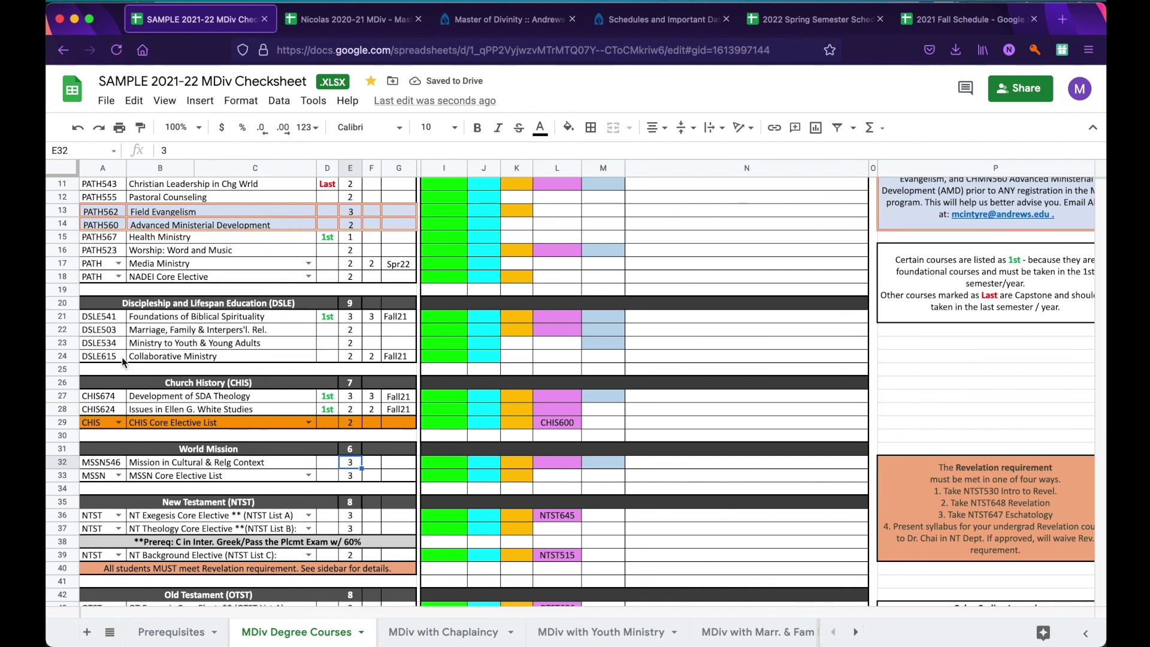
Fill the DSLE503 Marriage, Family & Interpersonal Relationships row bright green.
drag(97, 330, 397, 327)
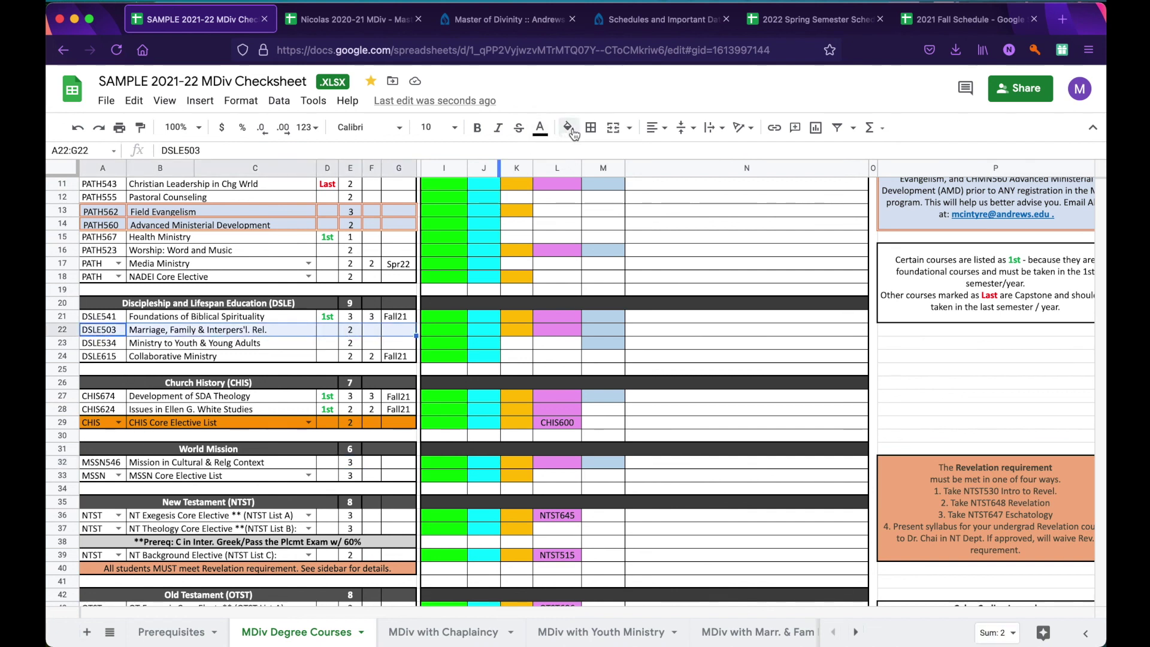
click(568, 127)
click(640, 197)
click(371, 343)
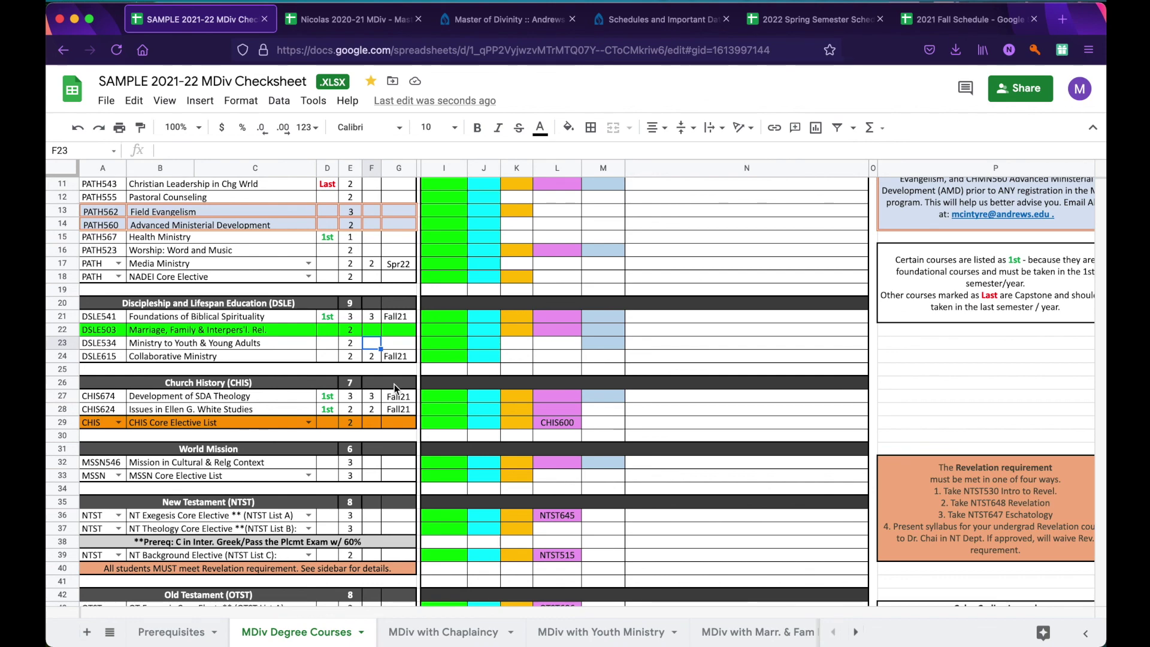
scroll(394, 383, up, 3)
scroll(394, 383, up, 1)
scroll(394, 383, down, 5)
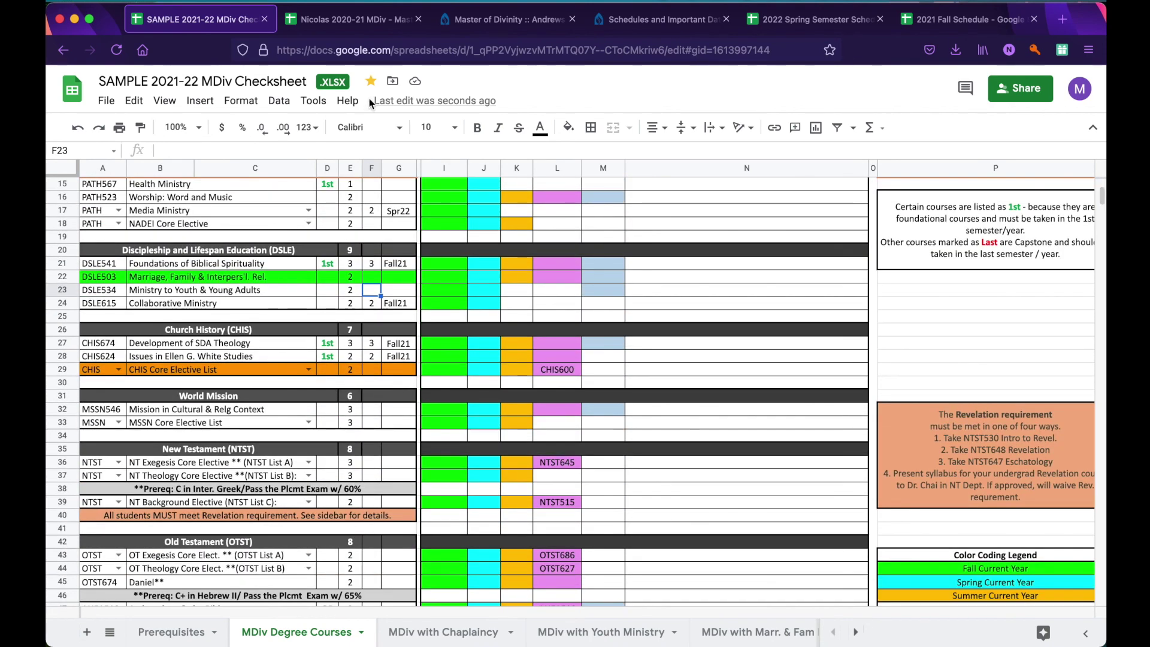
click(349, 21)
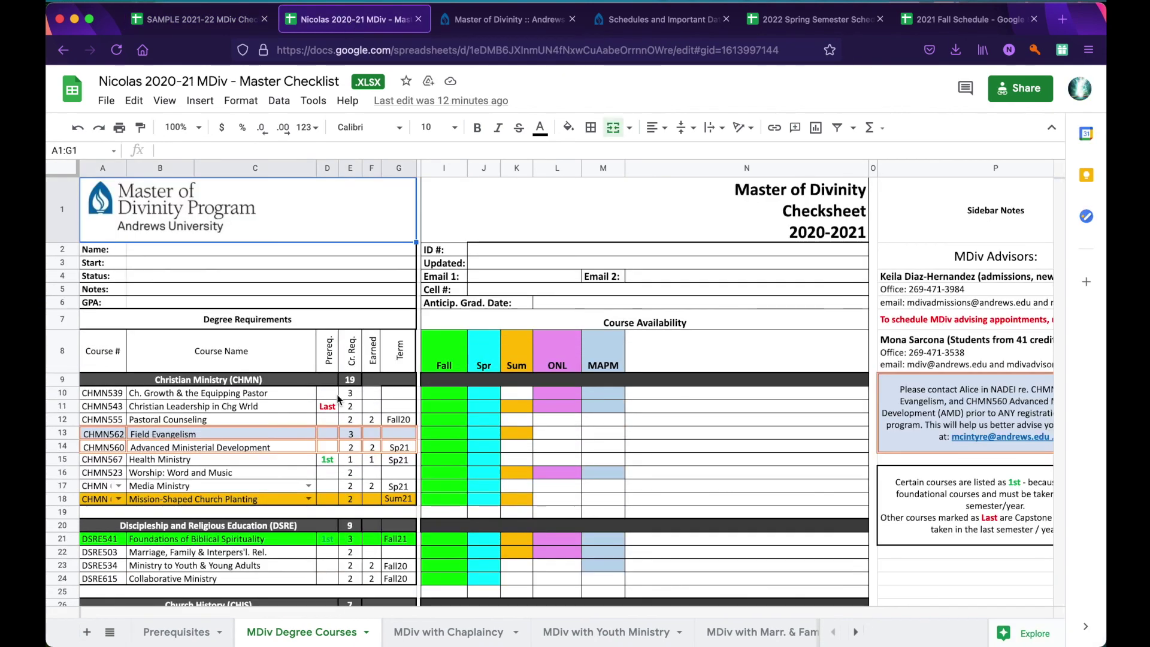
Check the Pastoral Counseling required credits, earned credits and term in the other student's checklist.
scroll(339, 401, down, 1)
scroll(339, 400, down, 1)
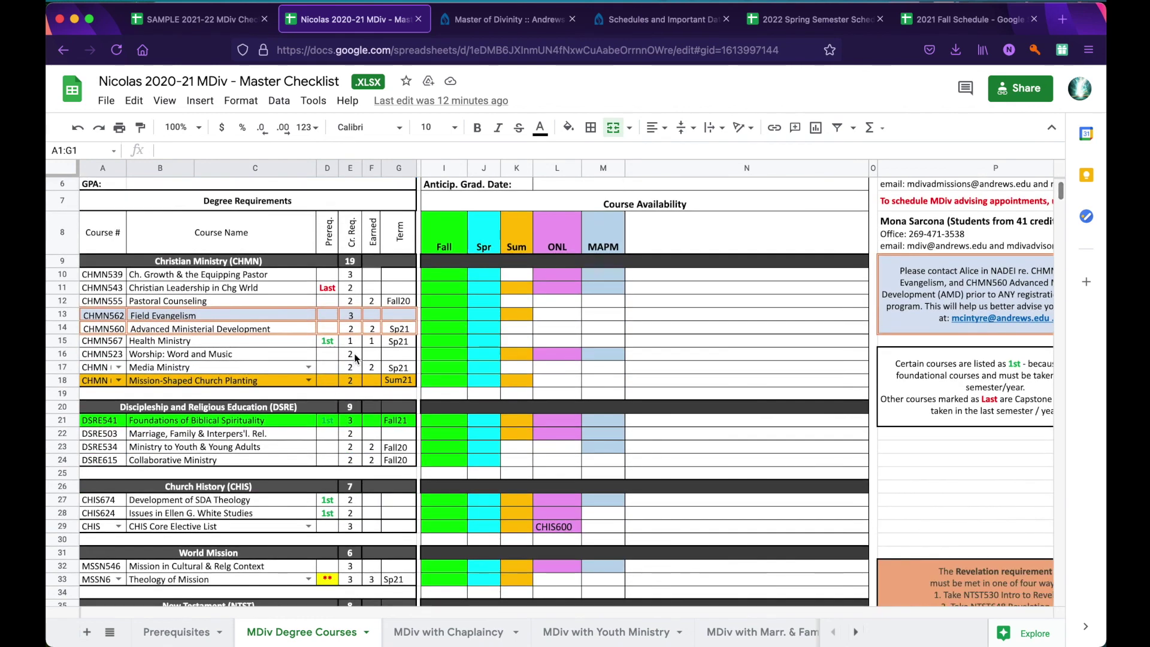
click(346, 302)
click(372, 302)
click(399, 303)
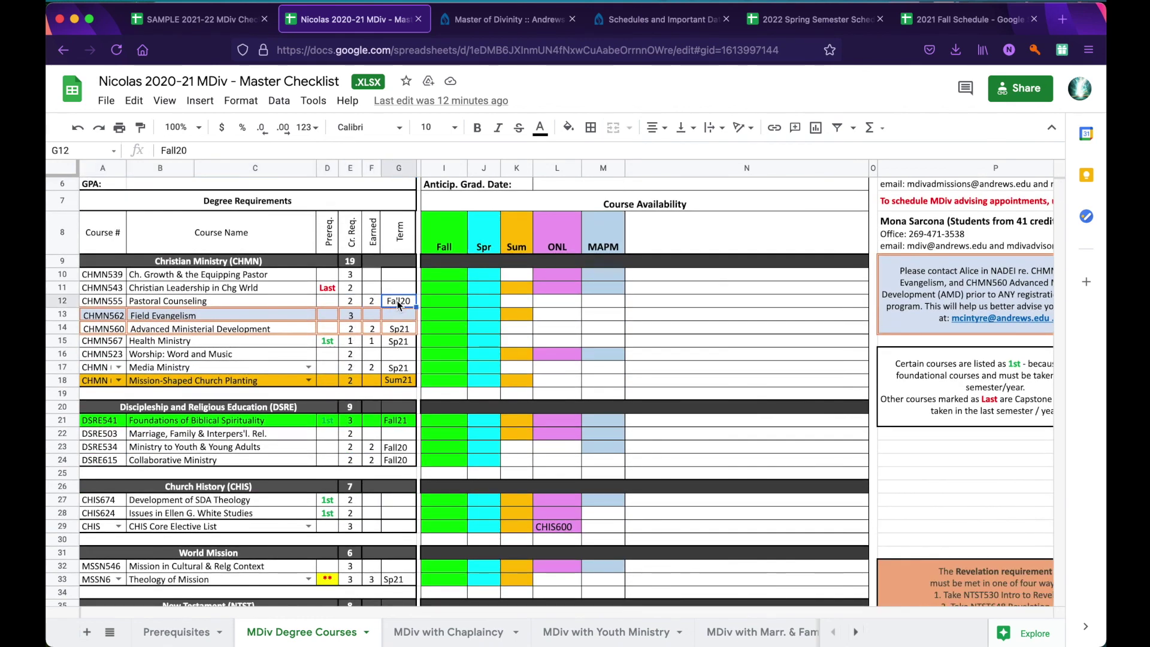
click(372, 303)
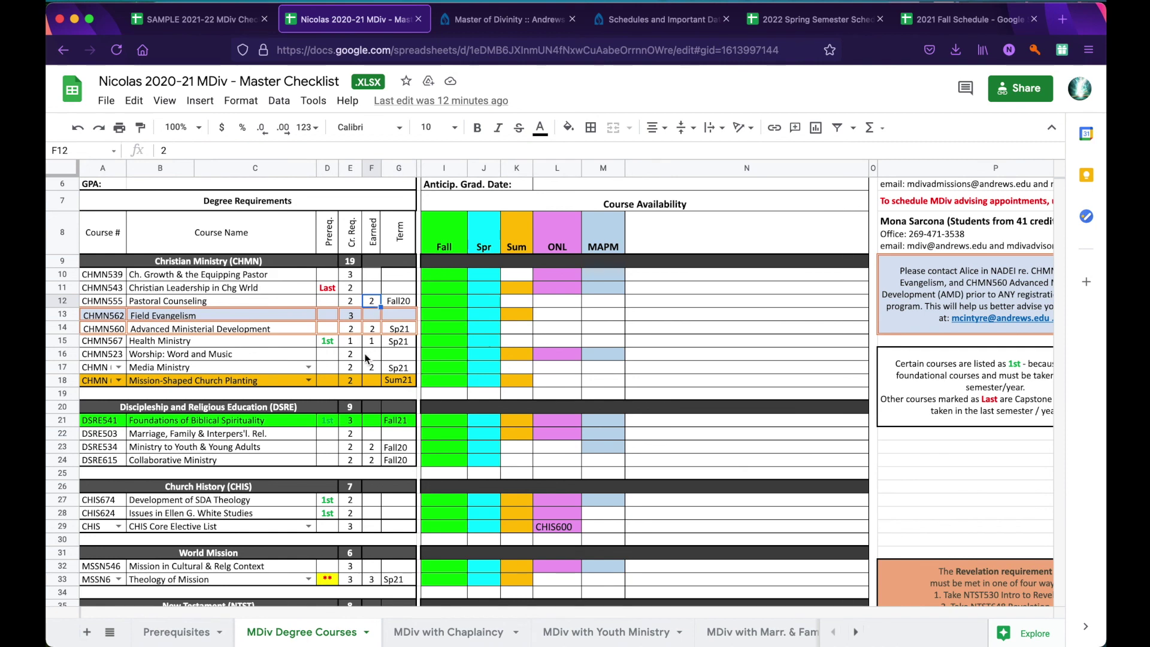
Review the Pauline Writings and Foundations of Biblical Spirituality entries for comparison.
scroll(364, 454, down, 2)
scroll(193, 383, down, 2)
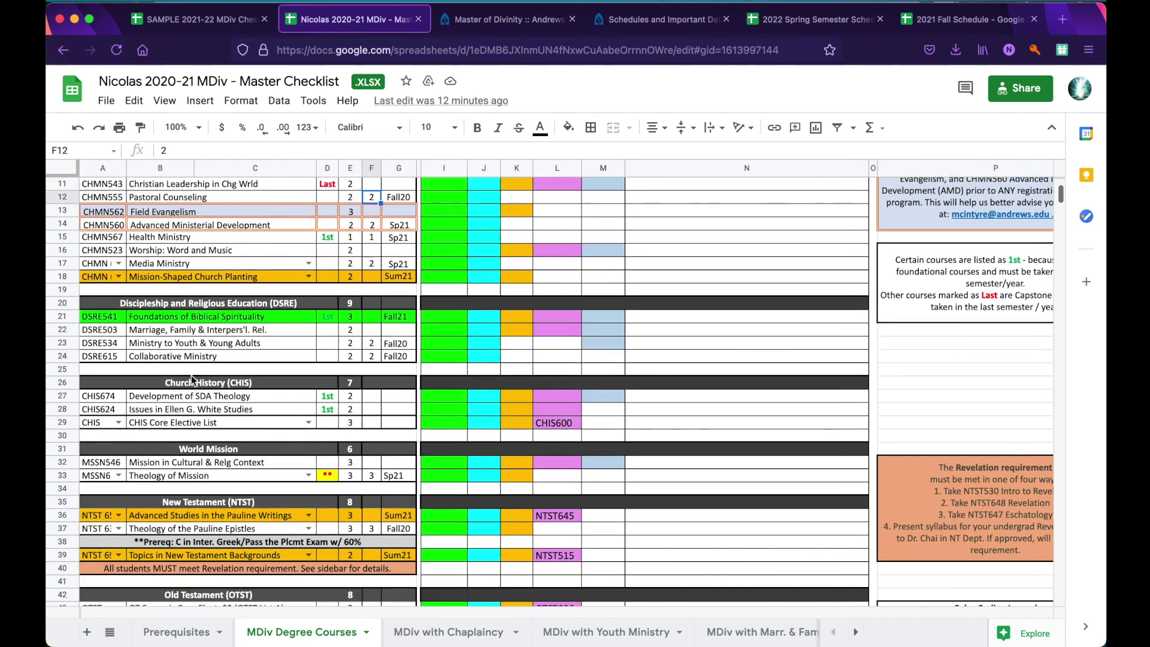
click(135, 488)
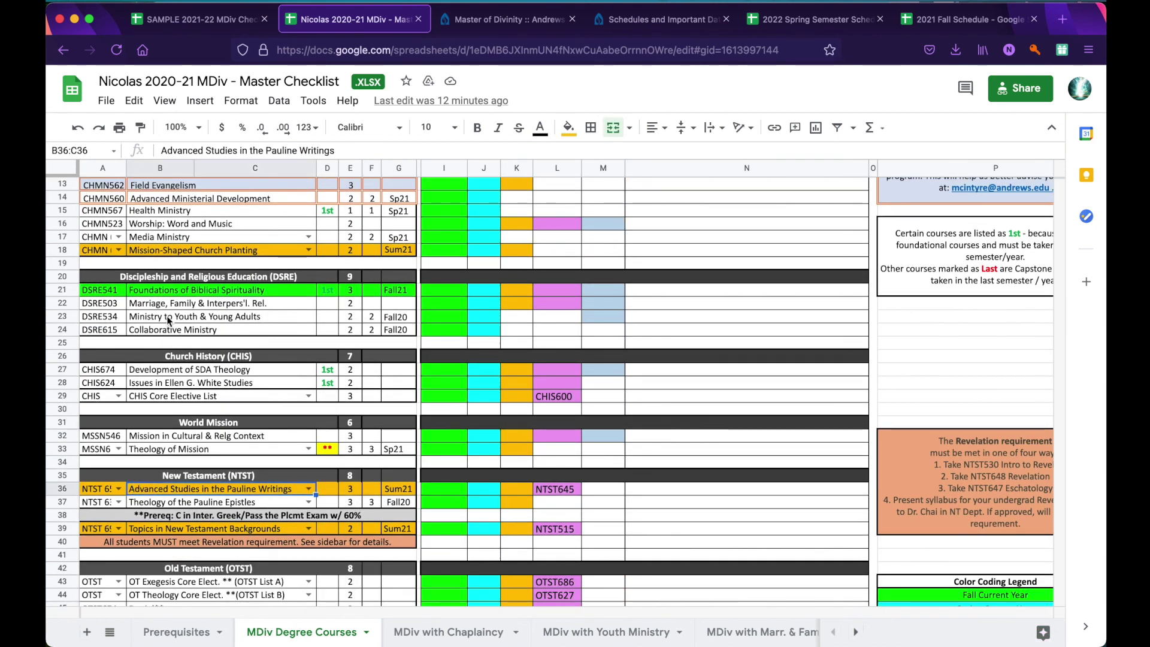
click(170, 292)
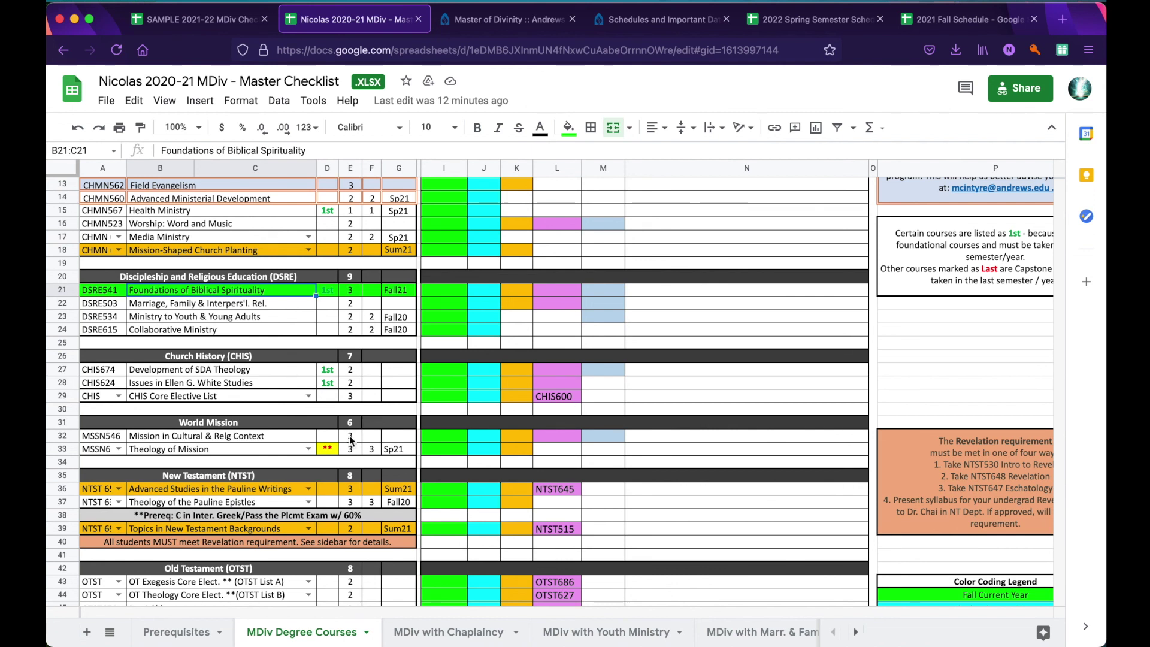
scroll(337, 524, down, 2)
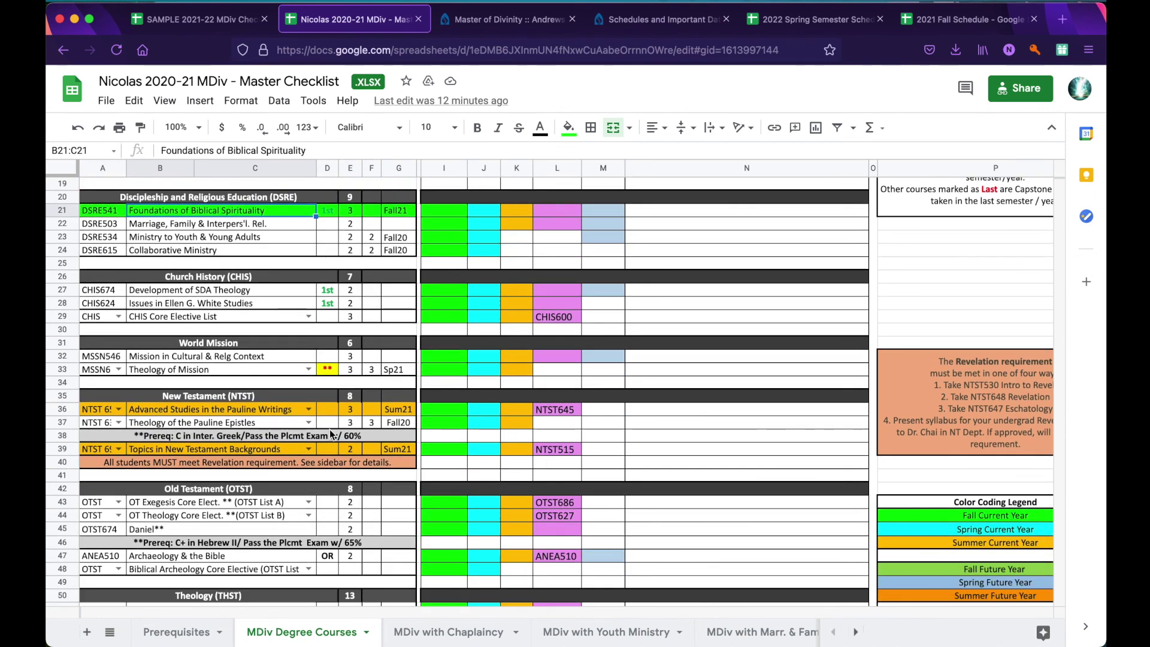
scroll(330, 433, up, 2)
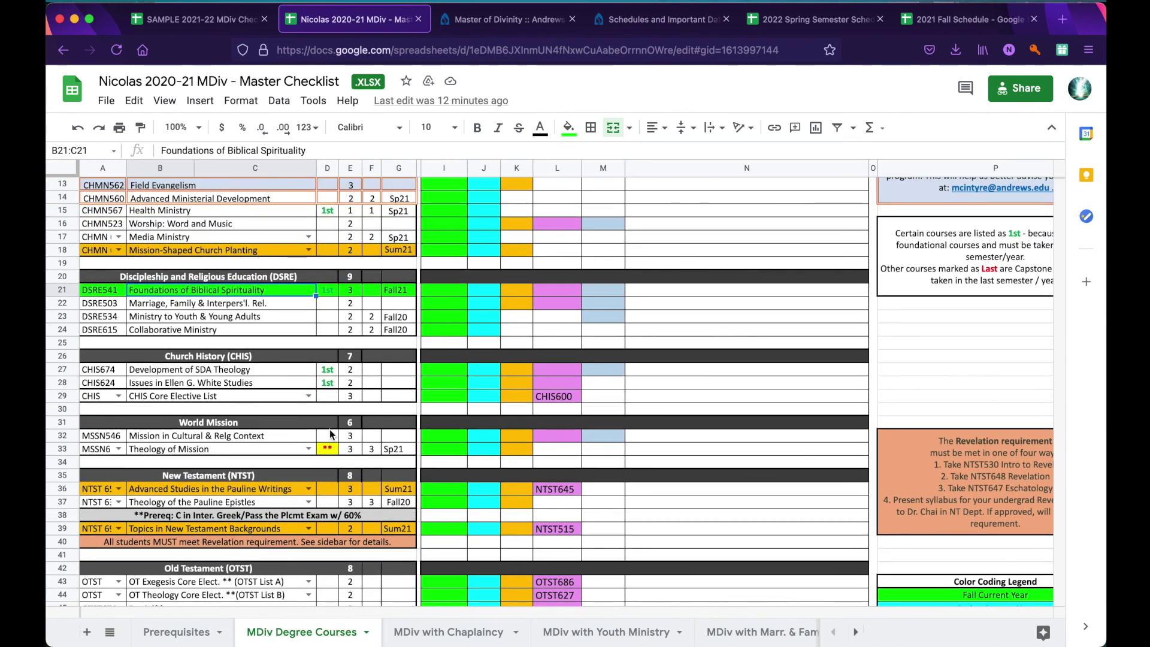